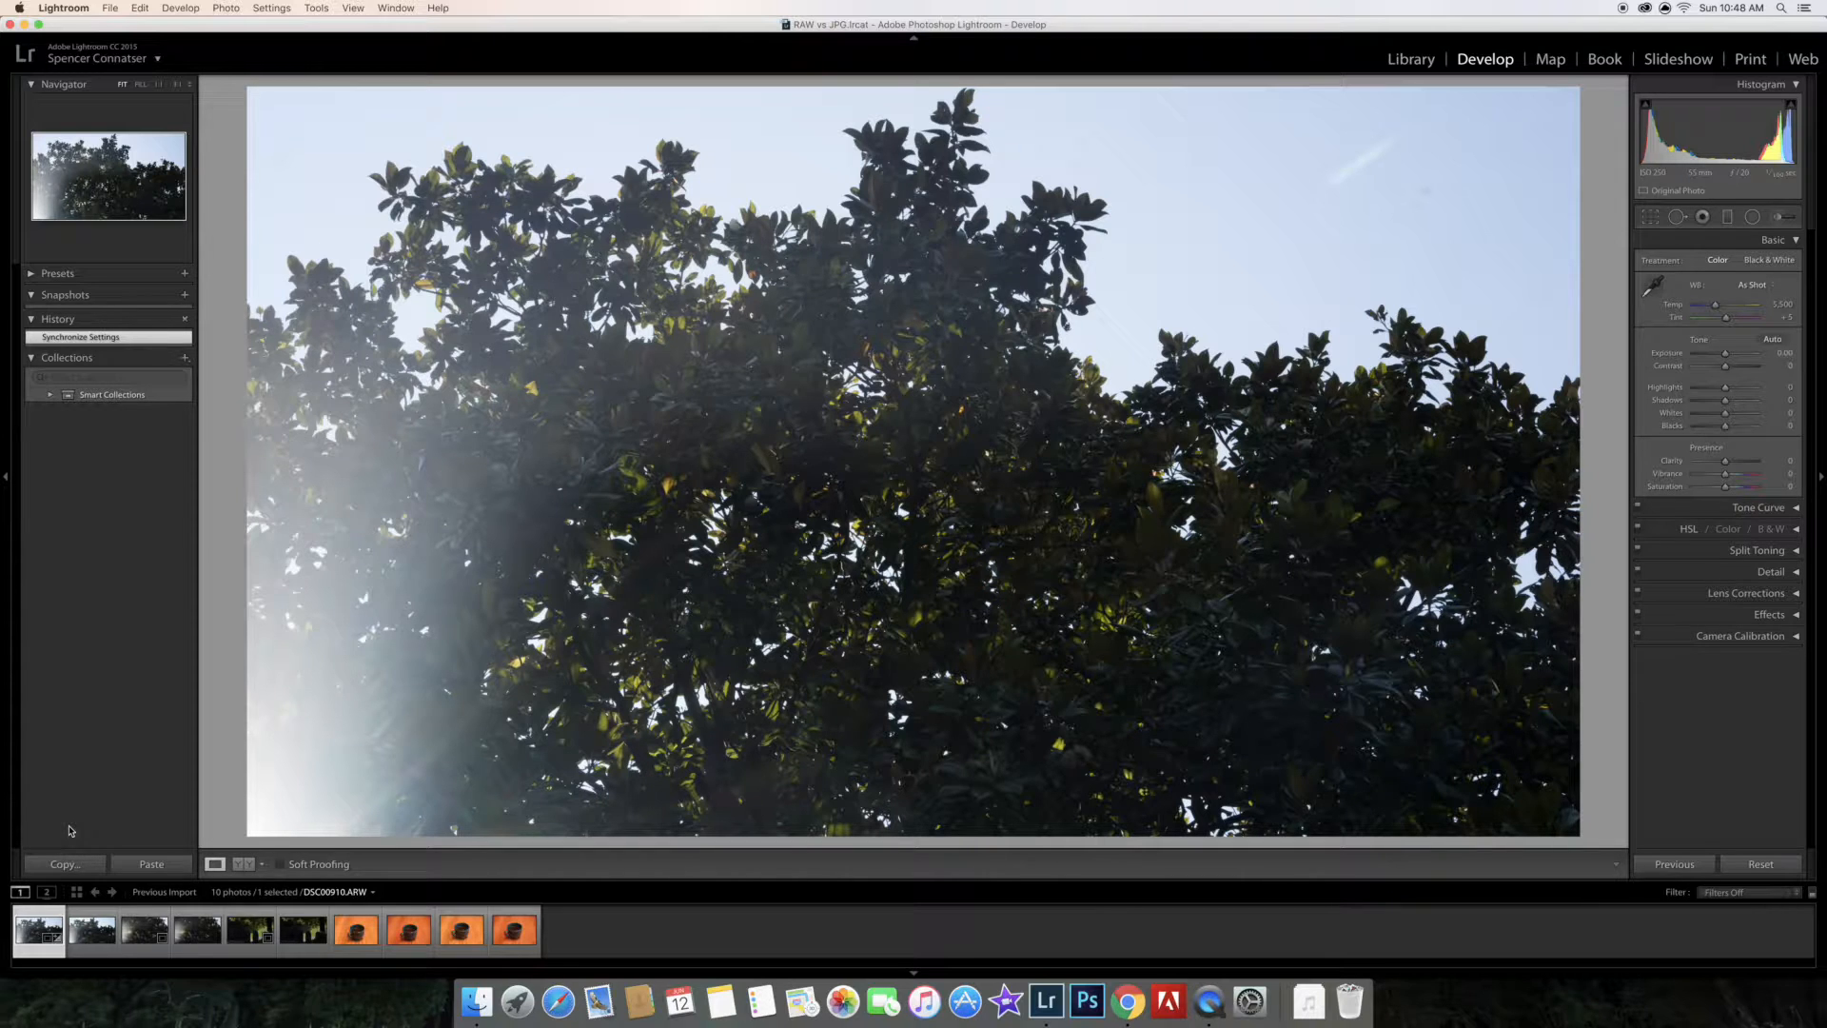
Compare the RAW and JPG versions of the two backlit tree photos, DSC00910 and DSC00911
key(Right)
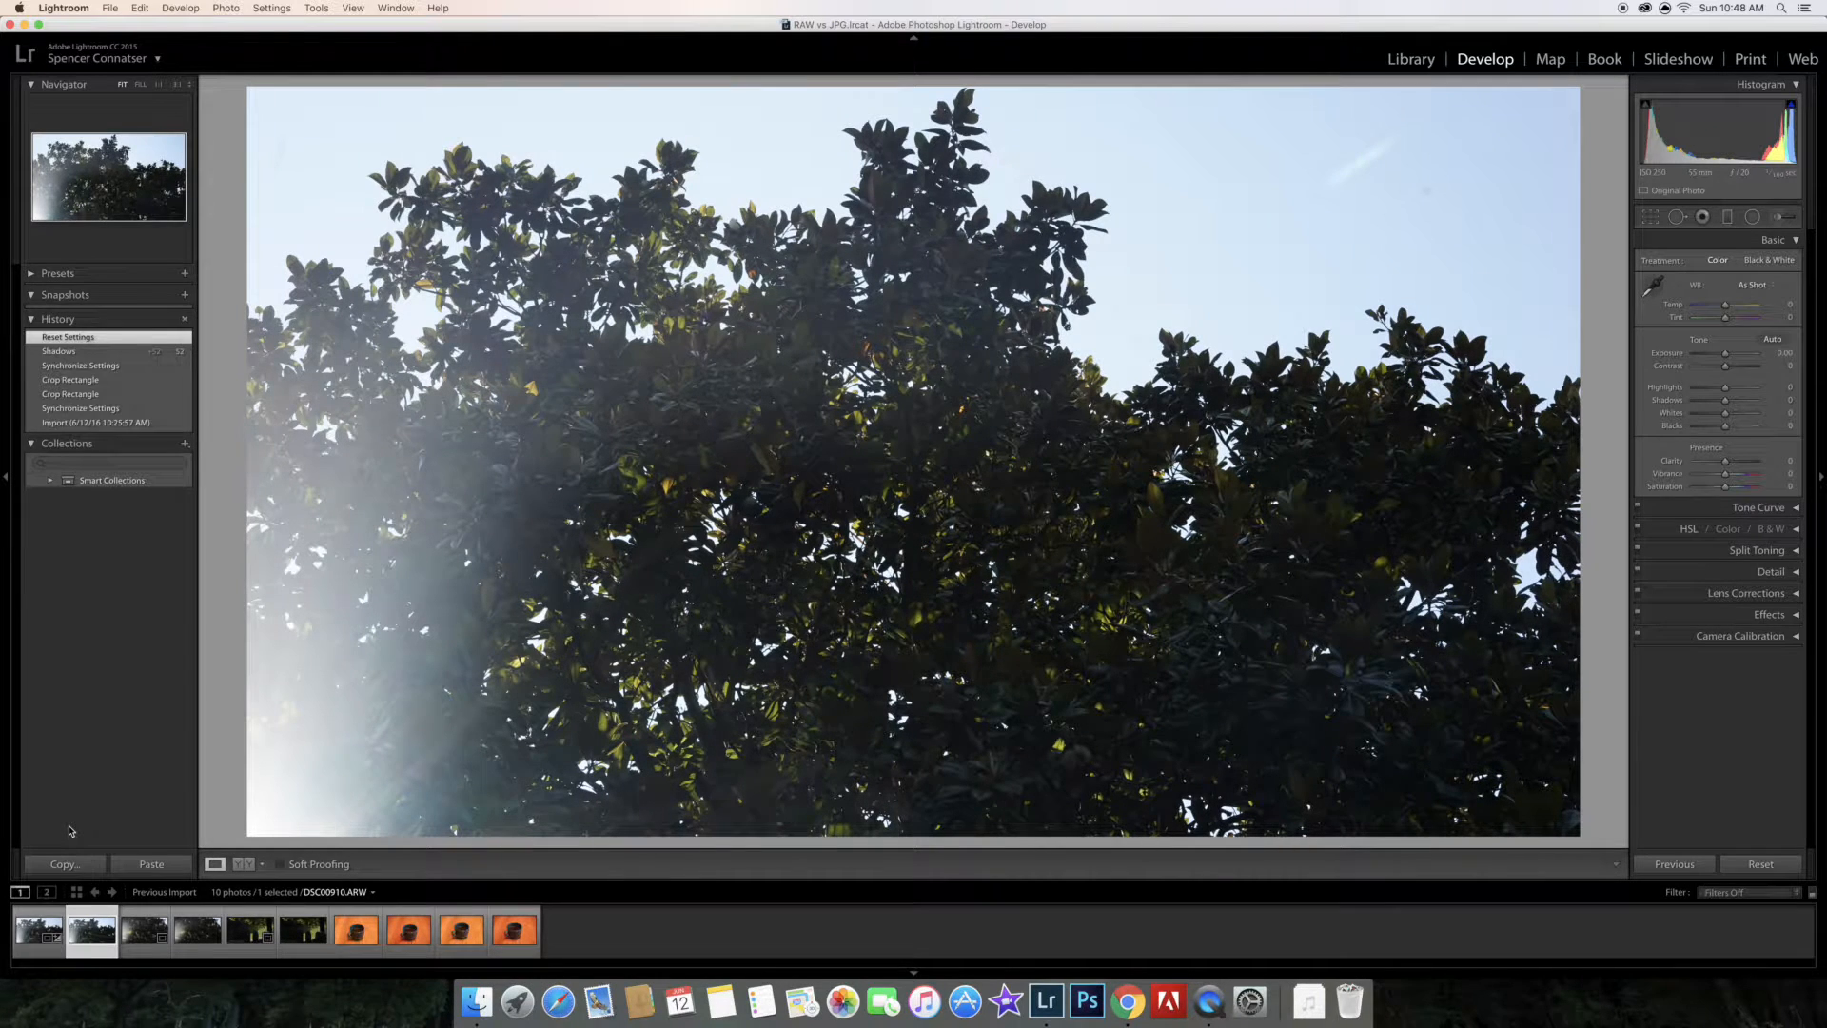
key(Left)
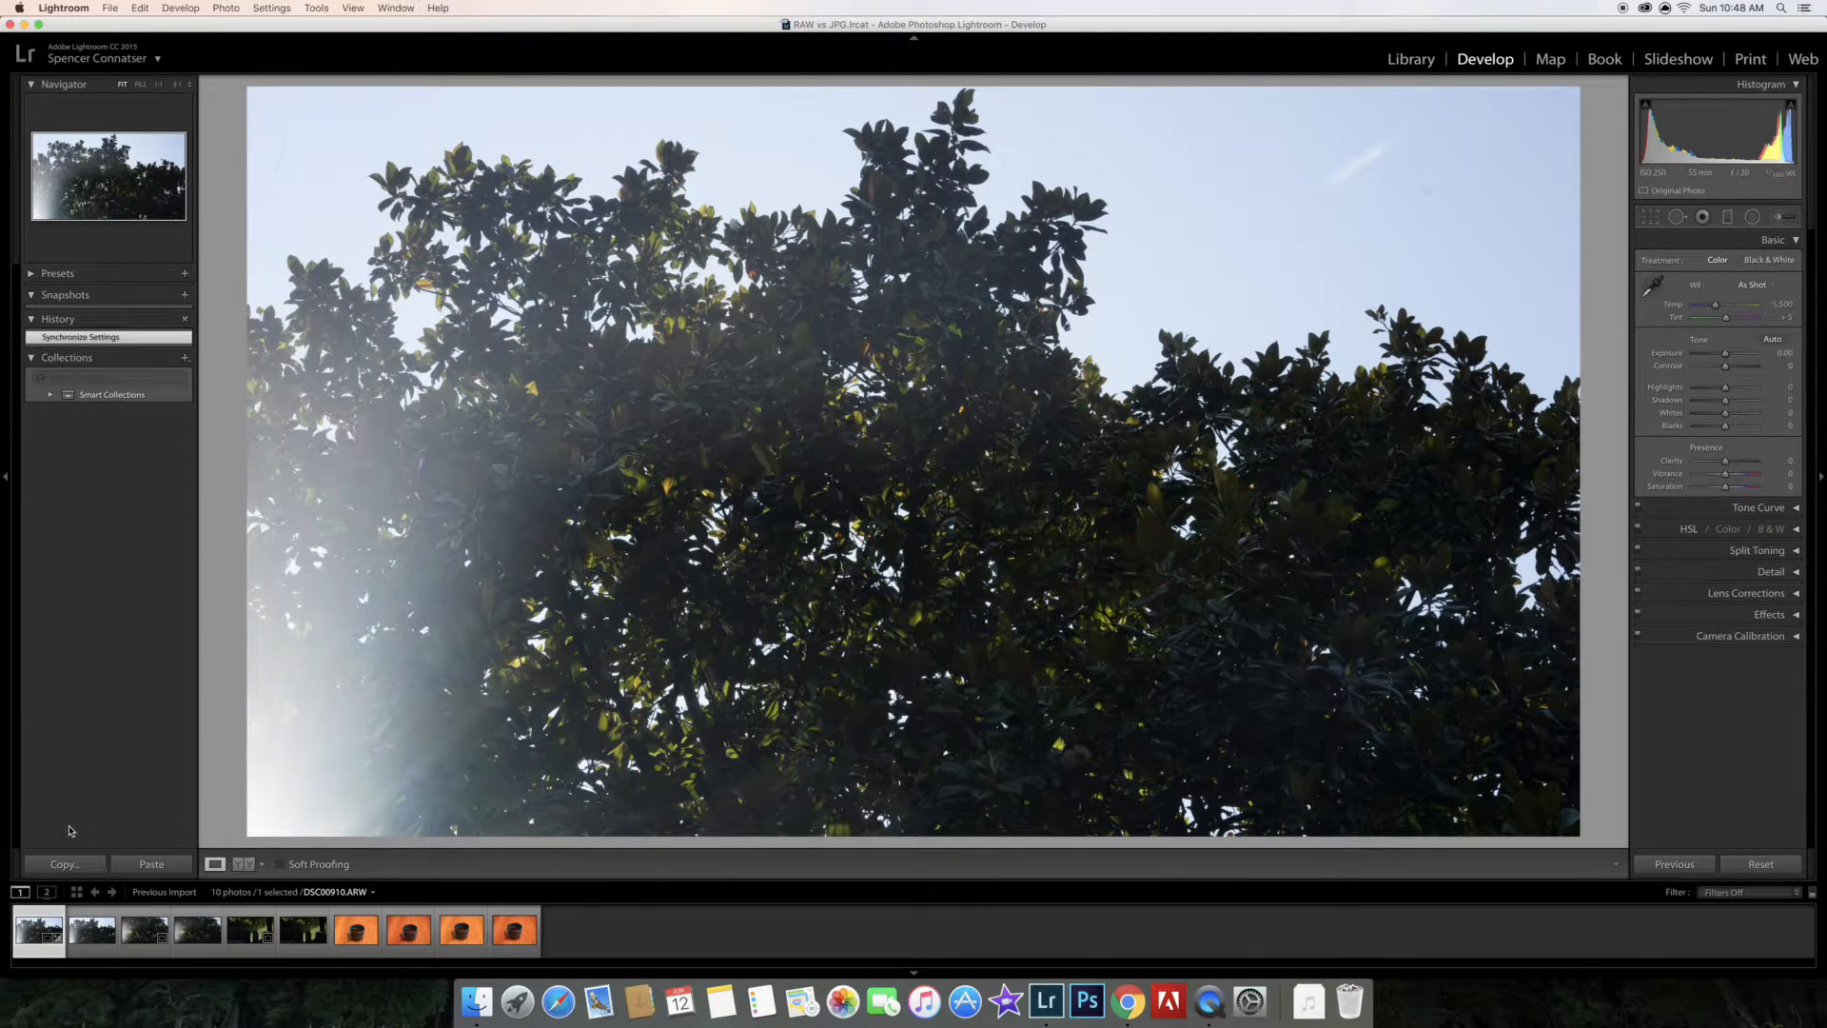
key(Right)
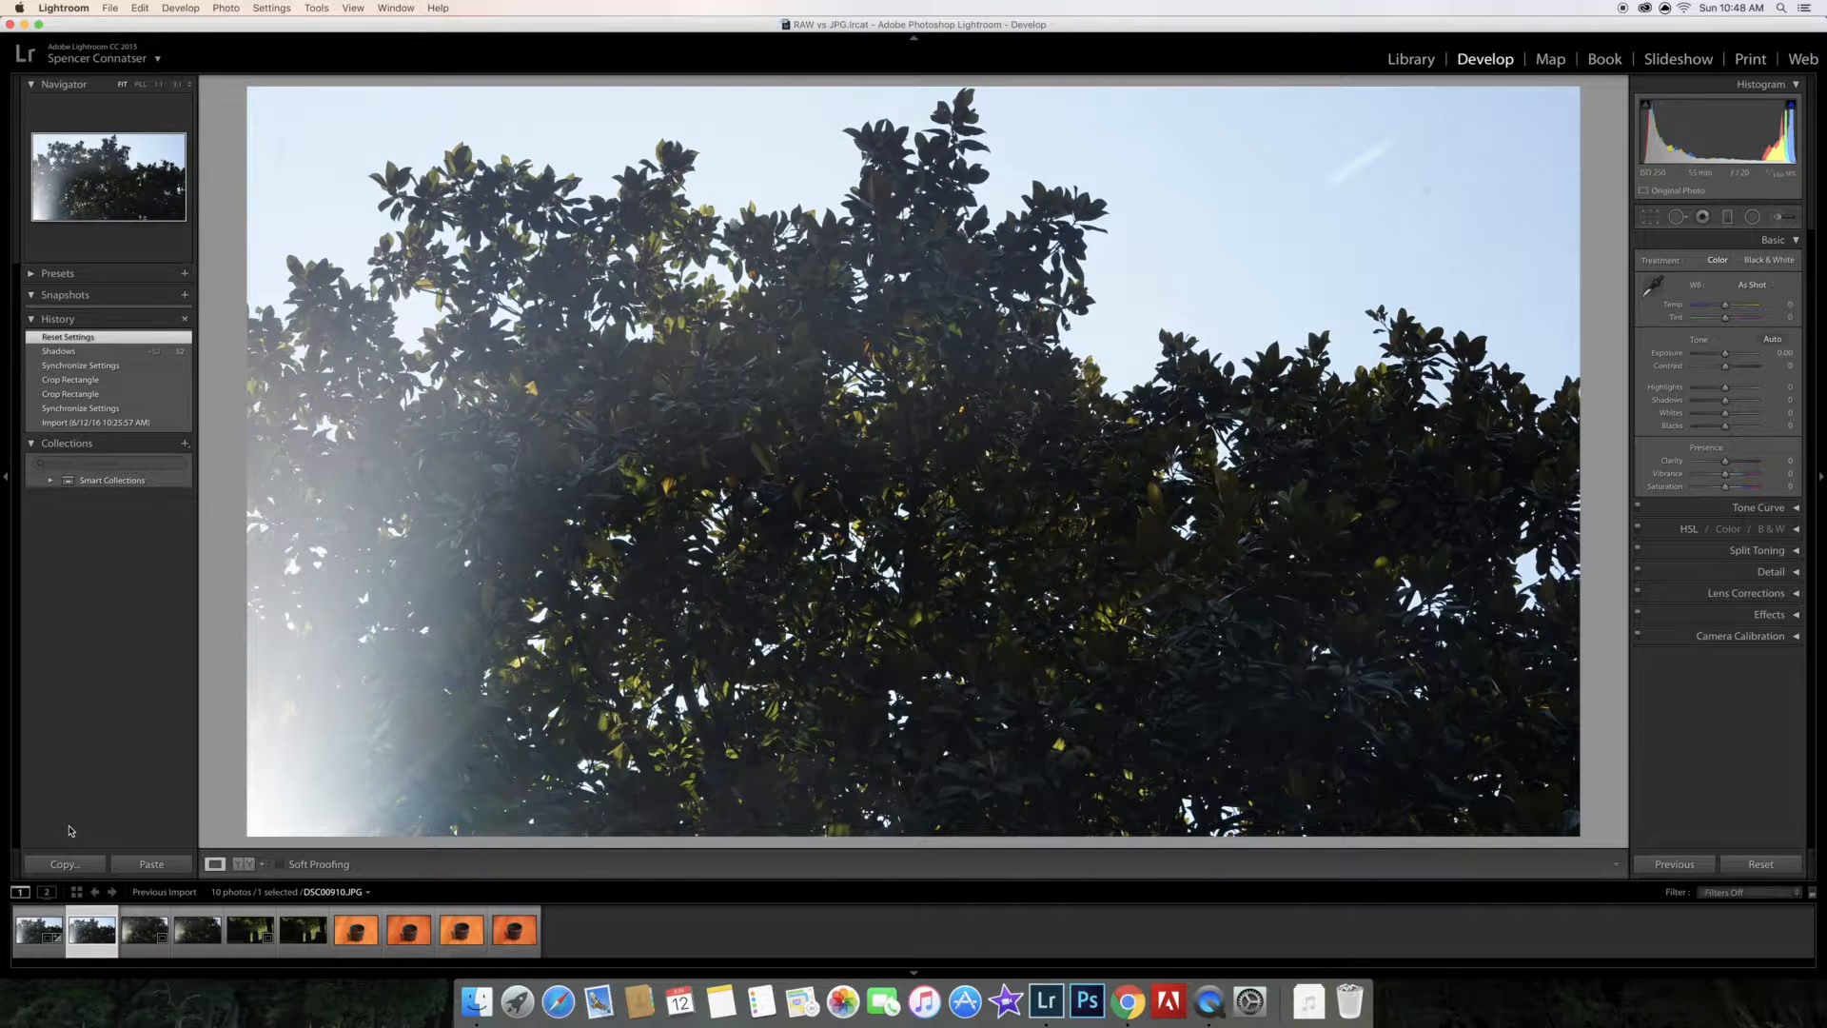
key(Left)
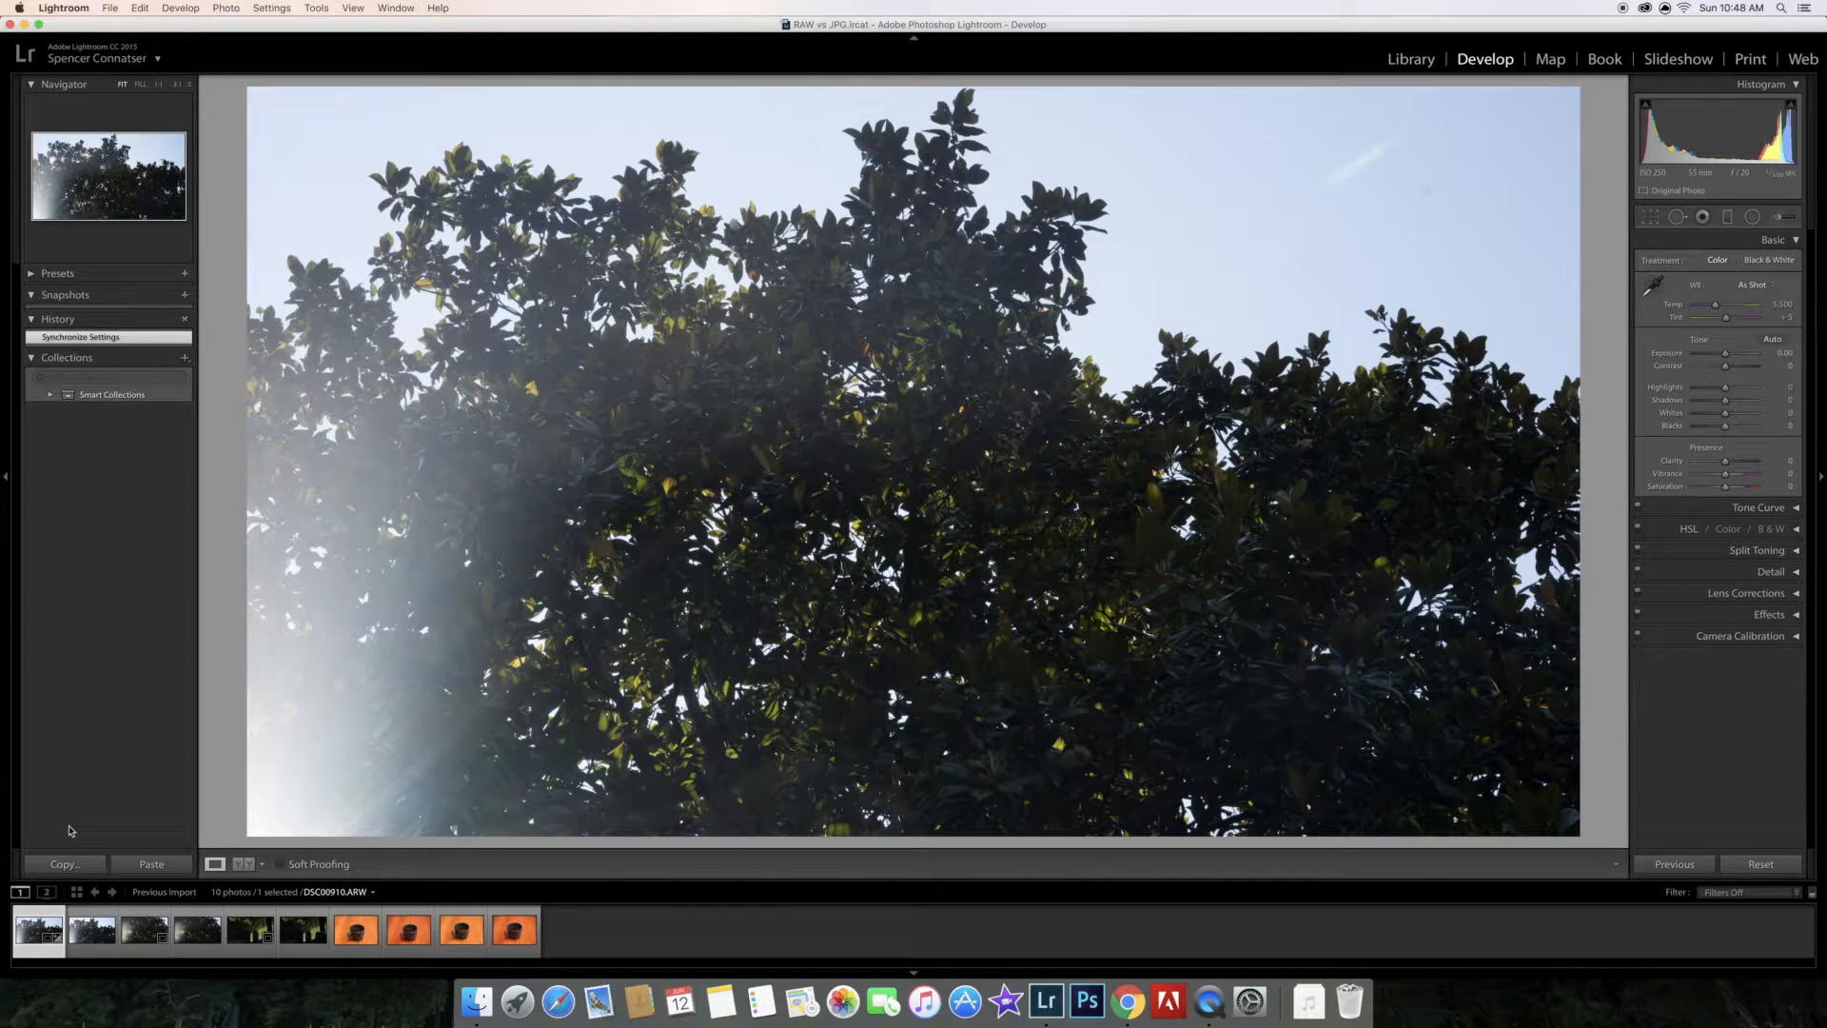
key(Right)
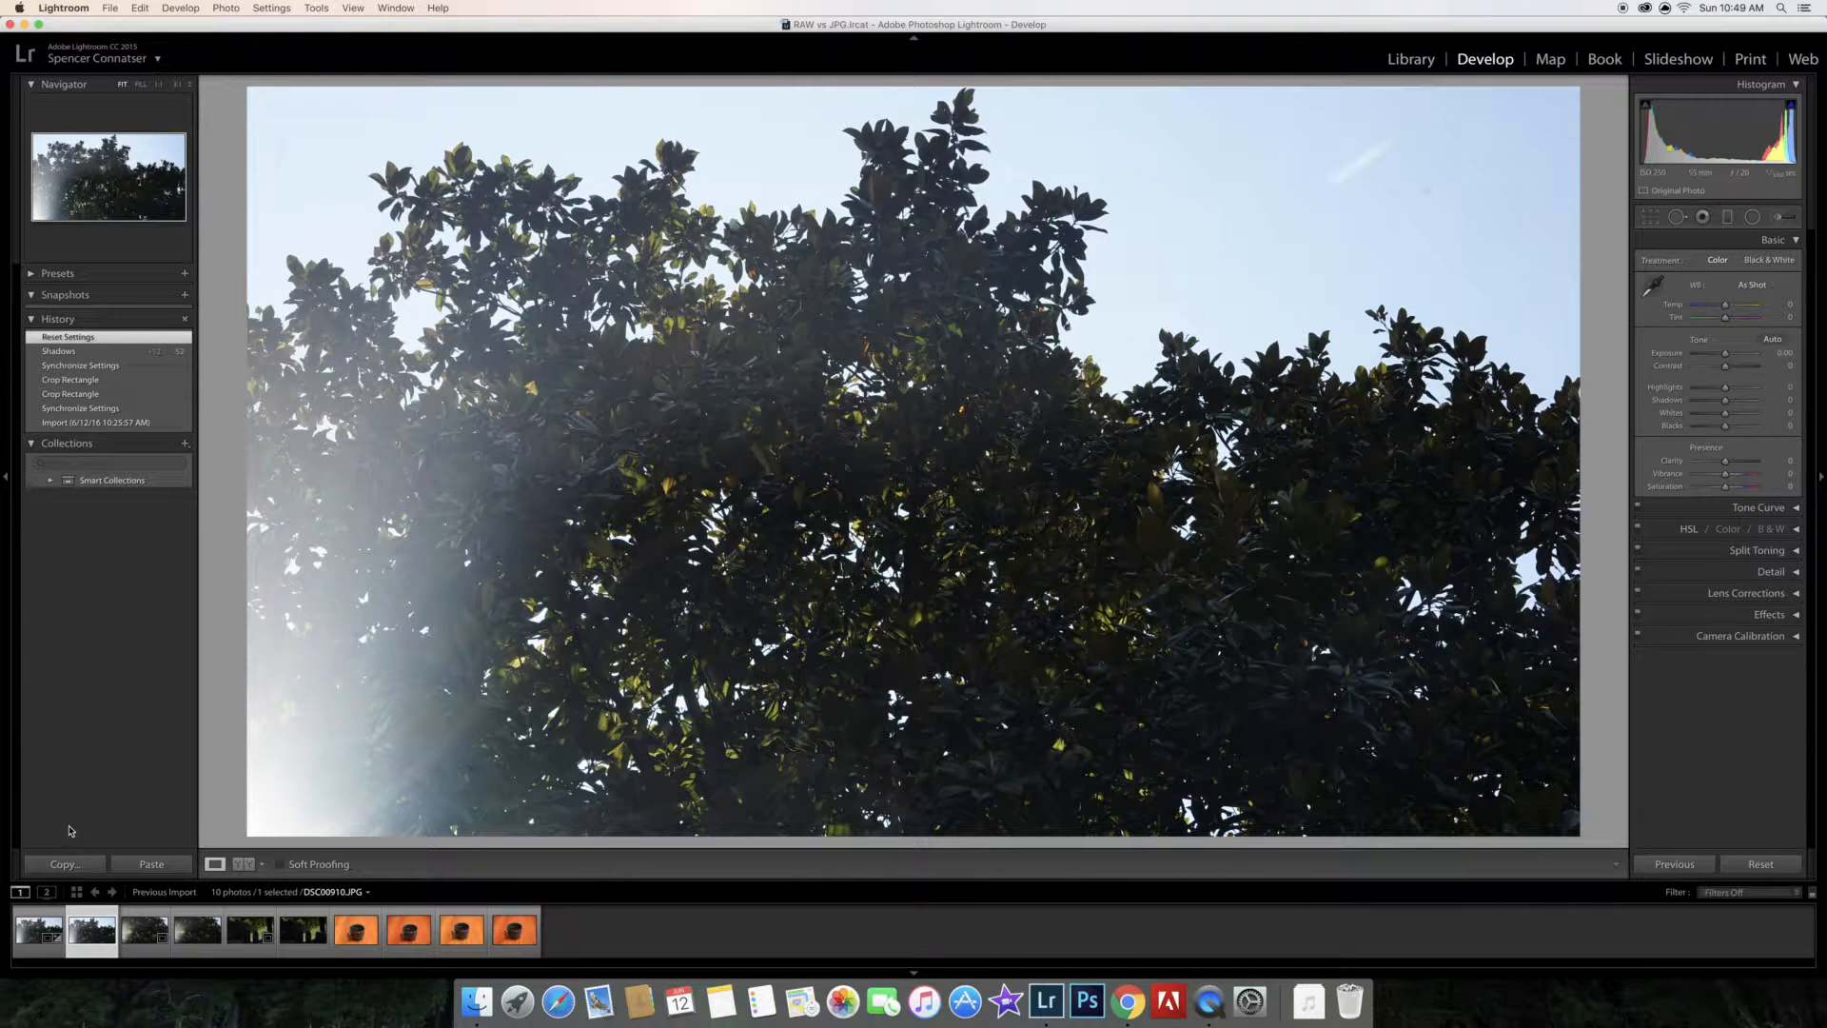
key(Right)
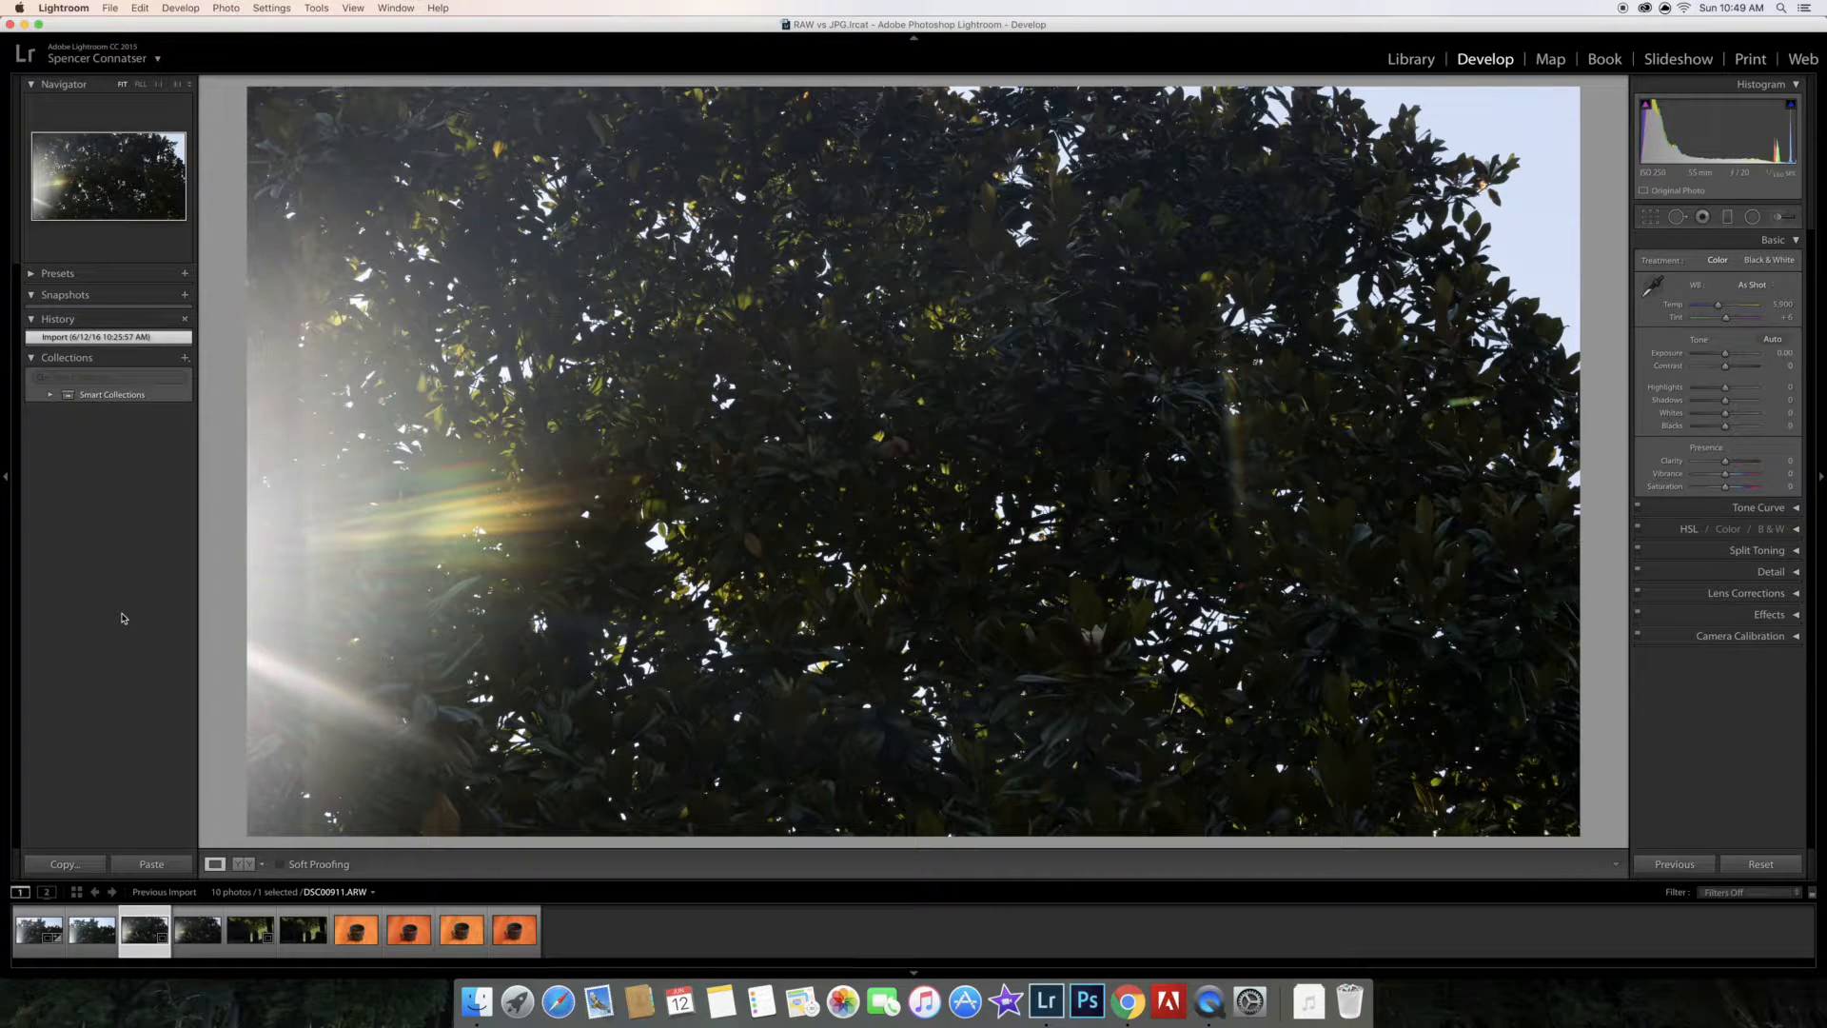
key(Right)
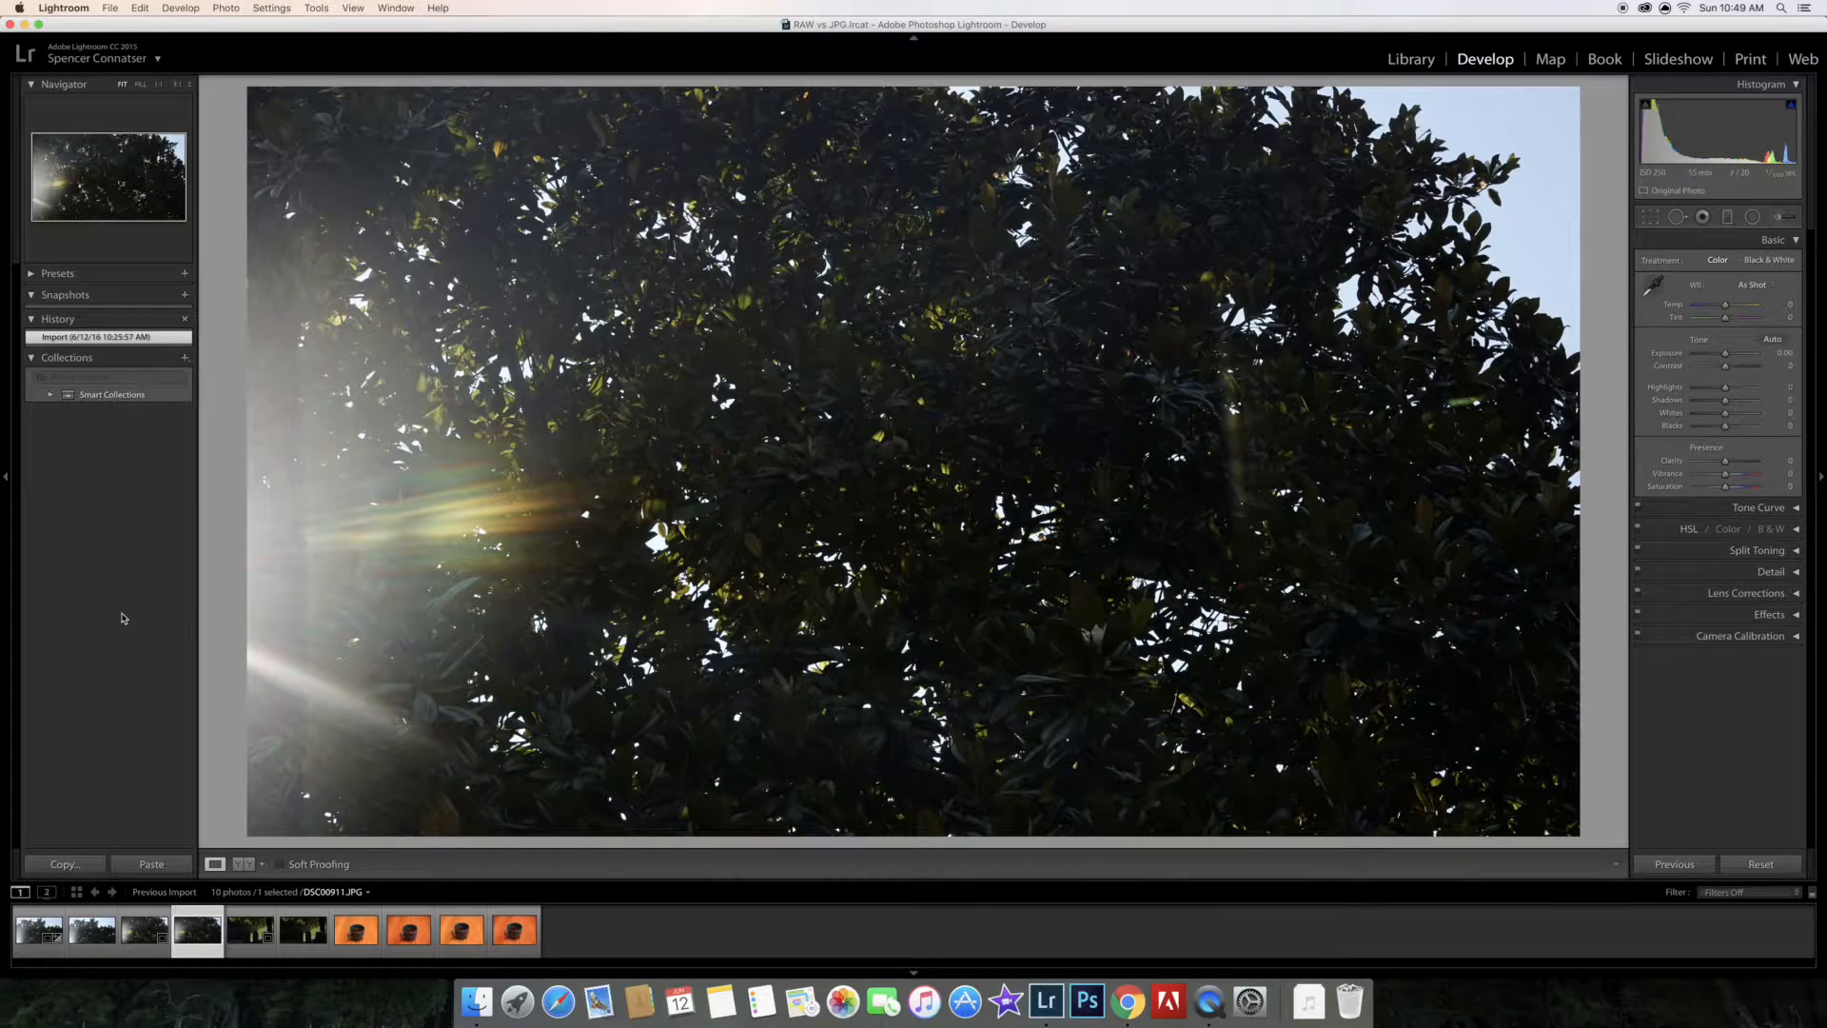
key(Left)
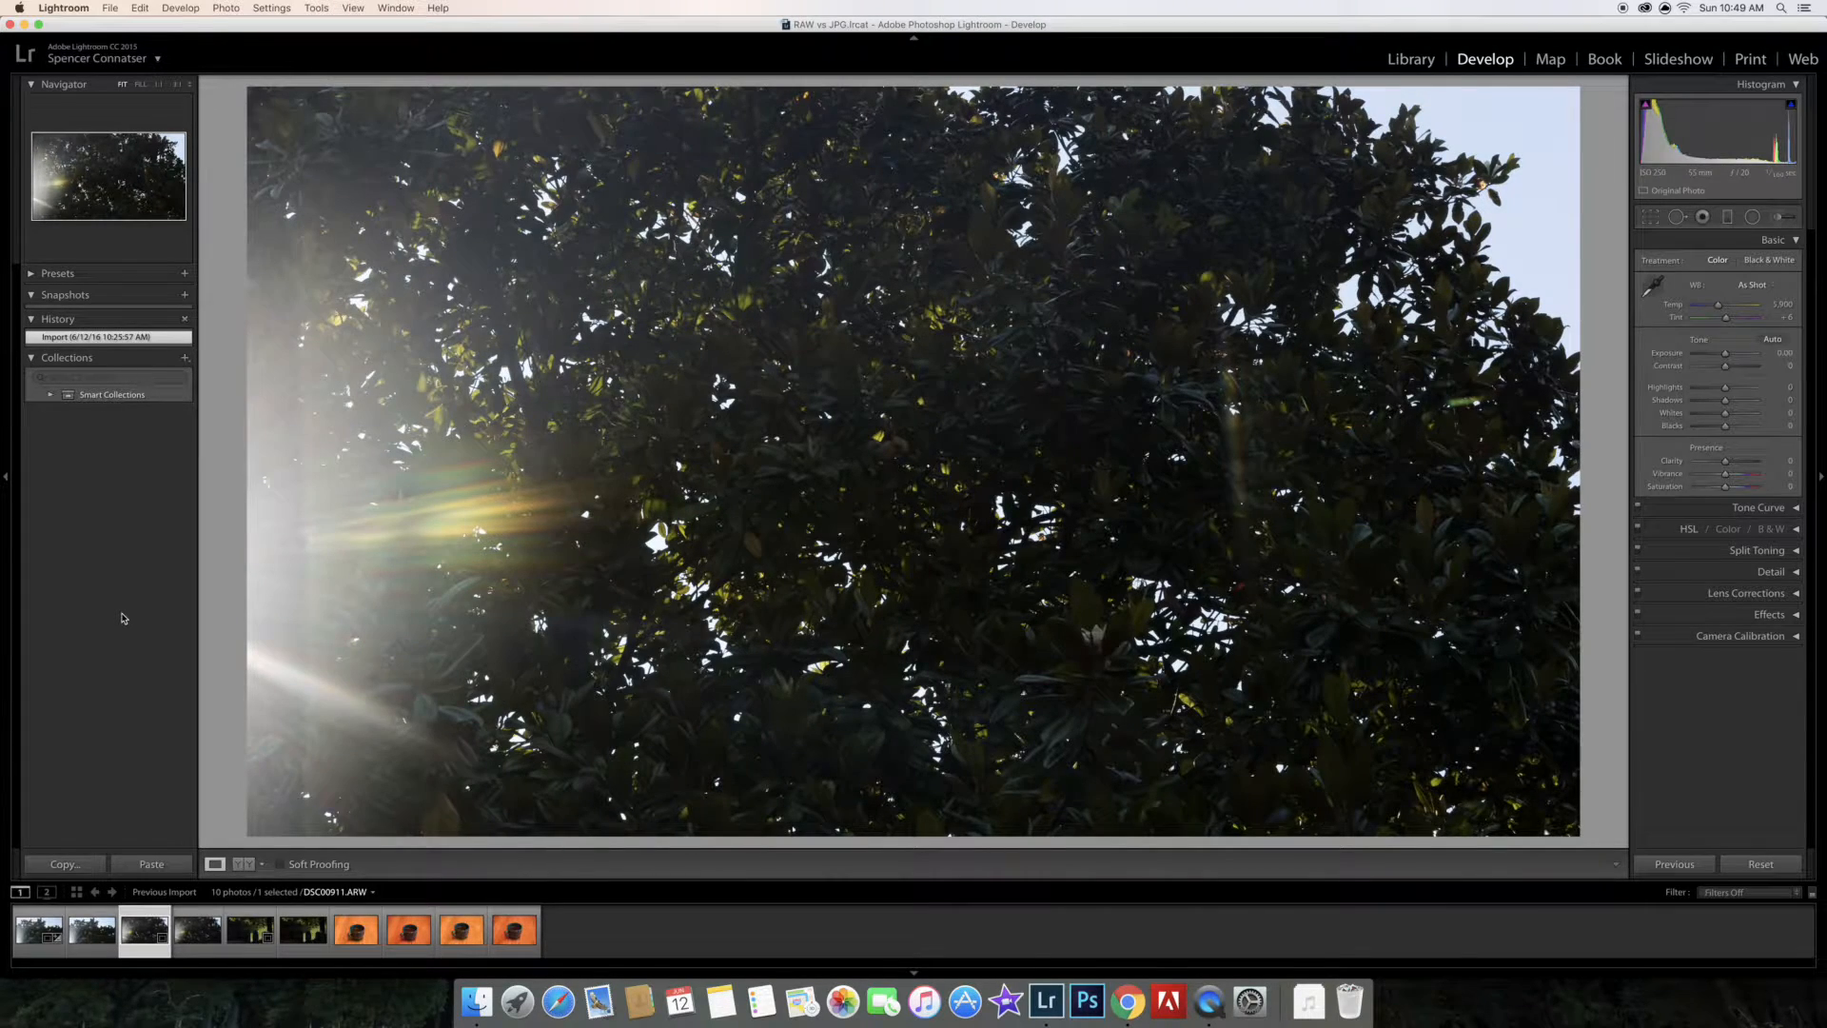
key(Right)
key(Left)
key(Right)
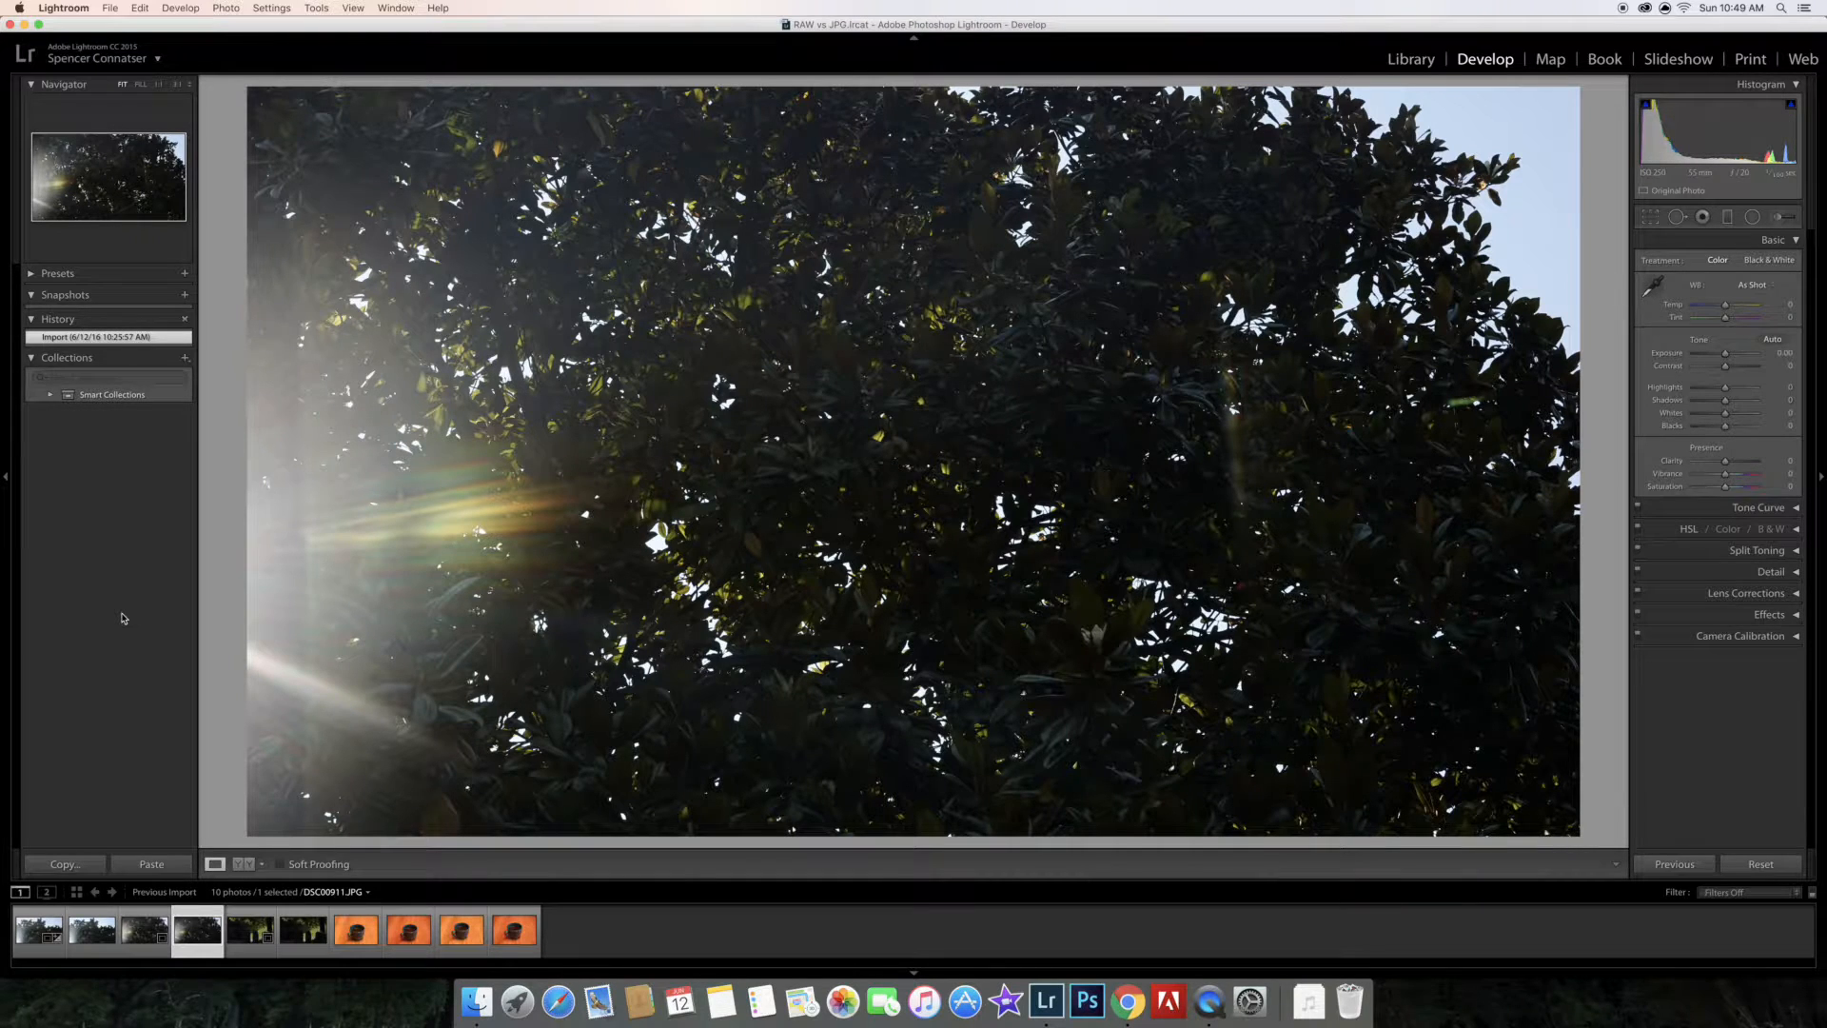
Compare the RAW and JPG versions of fence photo DSC00912 and coffee mug photos DSC00913 and DSC00914
key(Right)
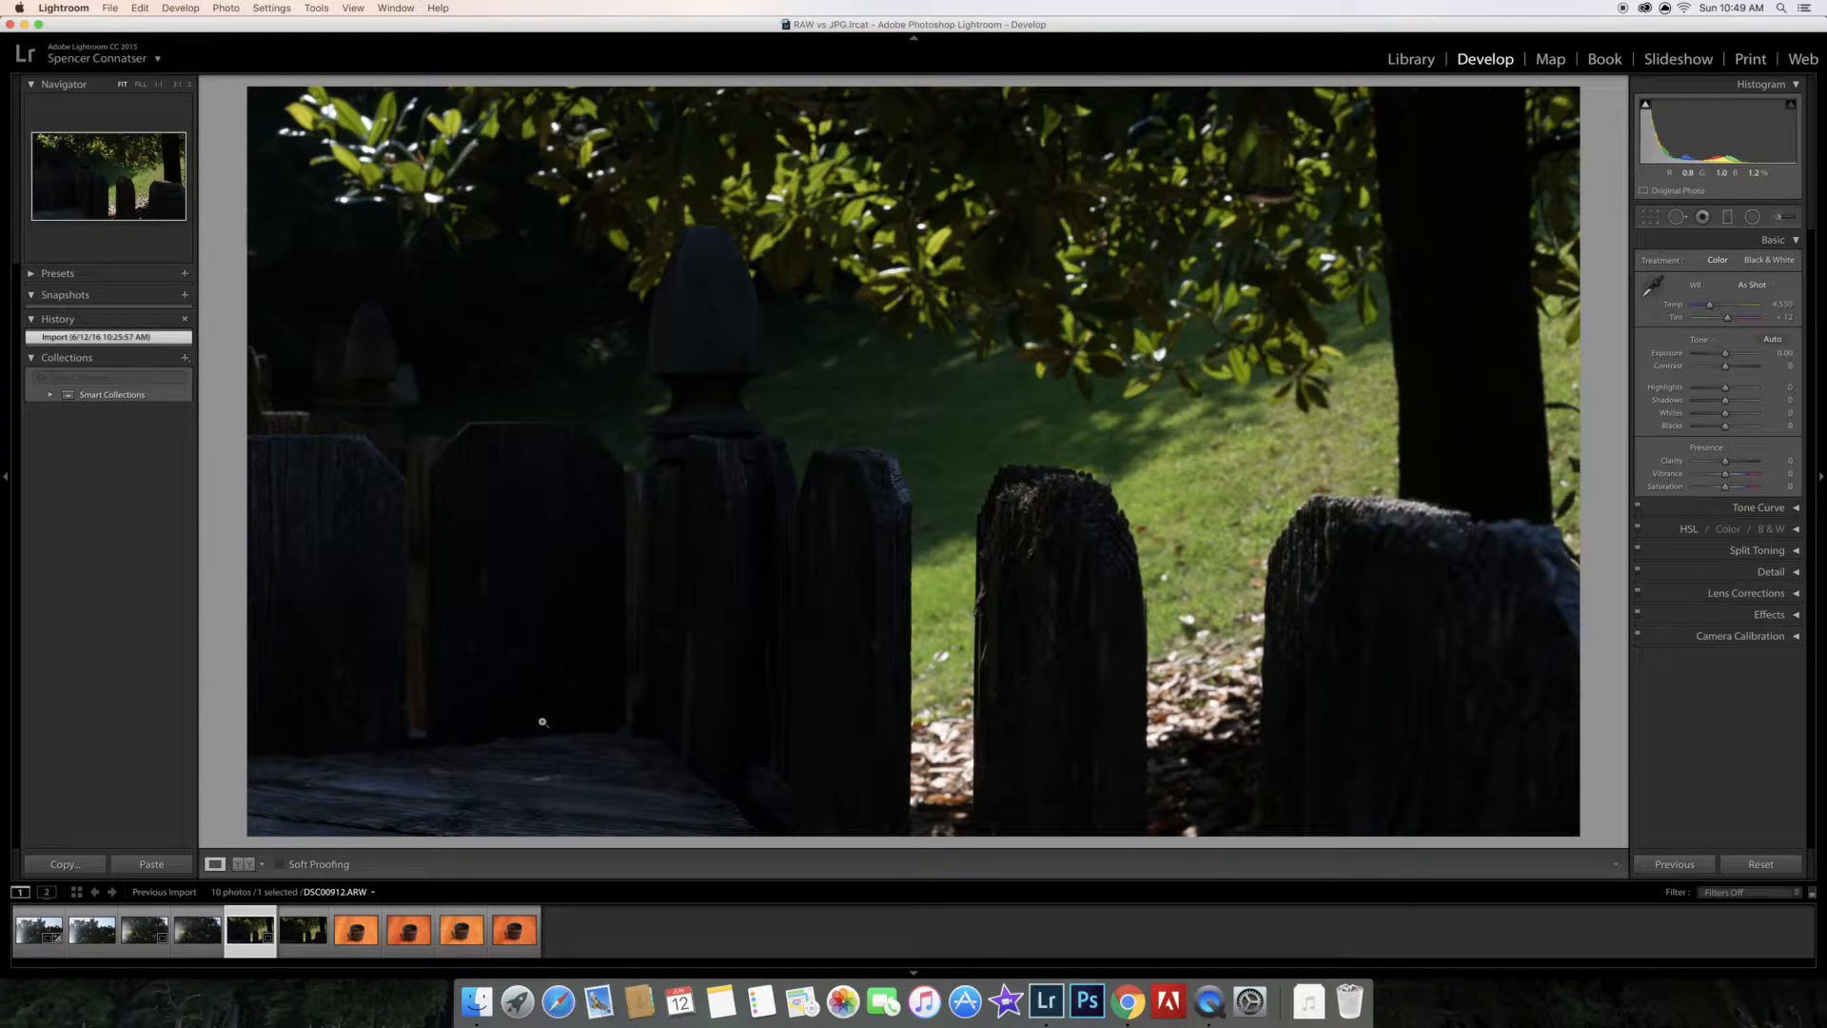
key(Right)
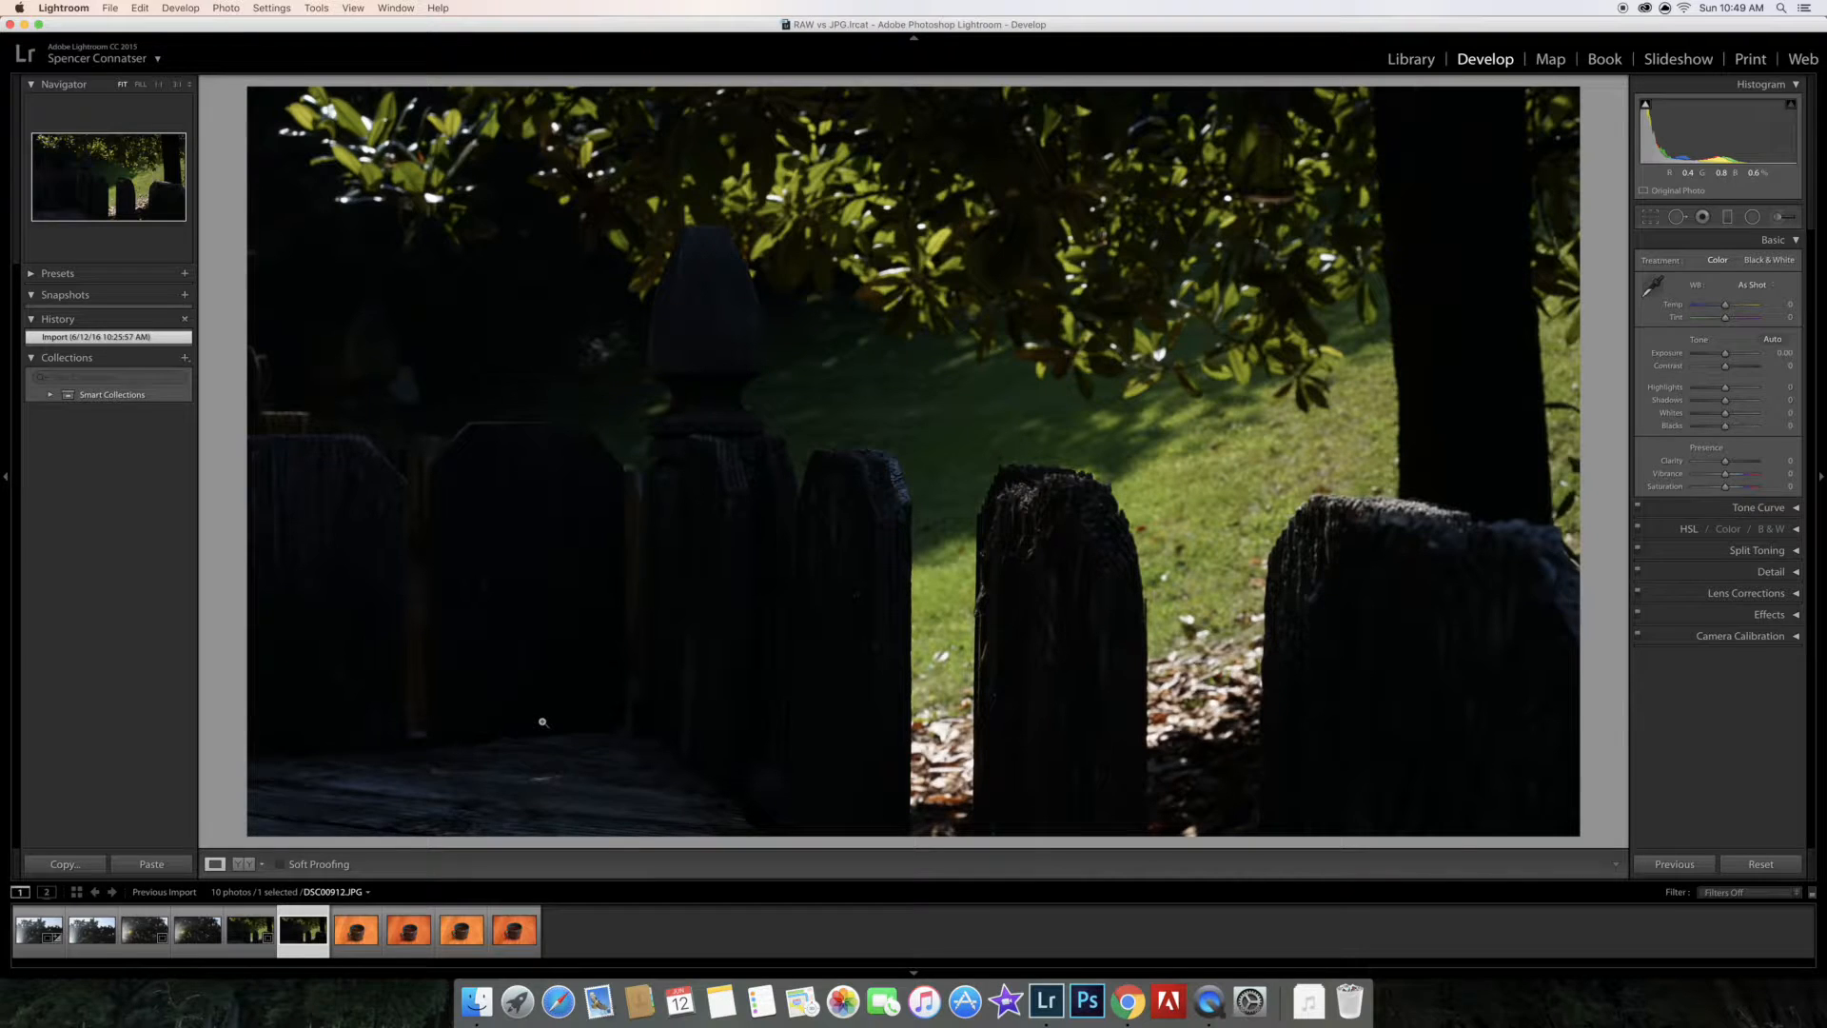
key(Right)
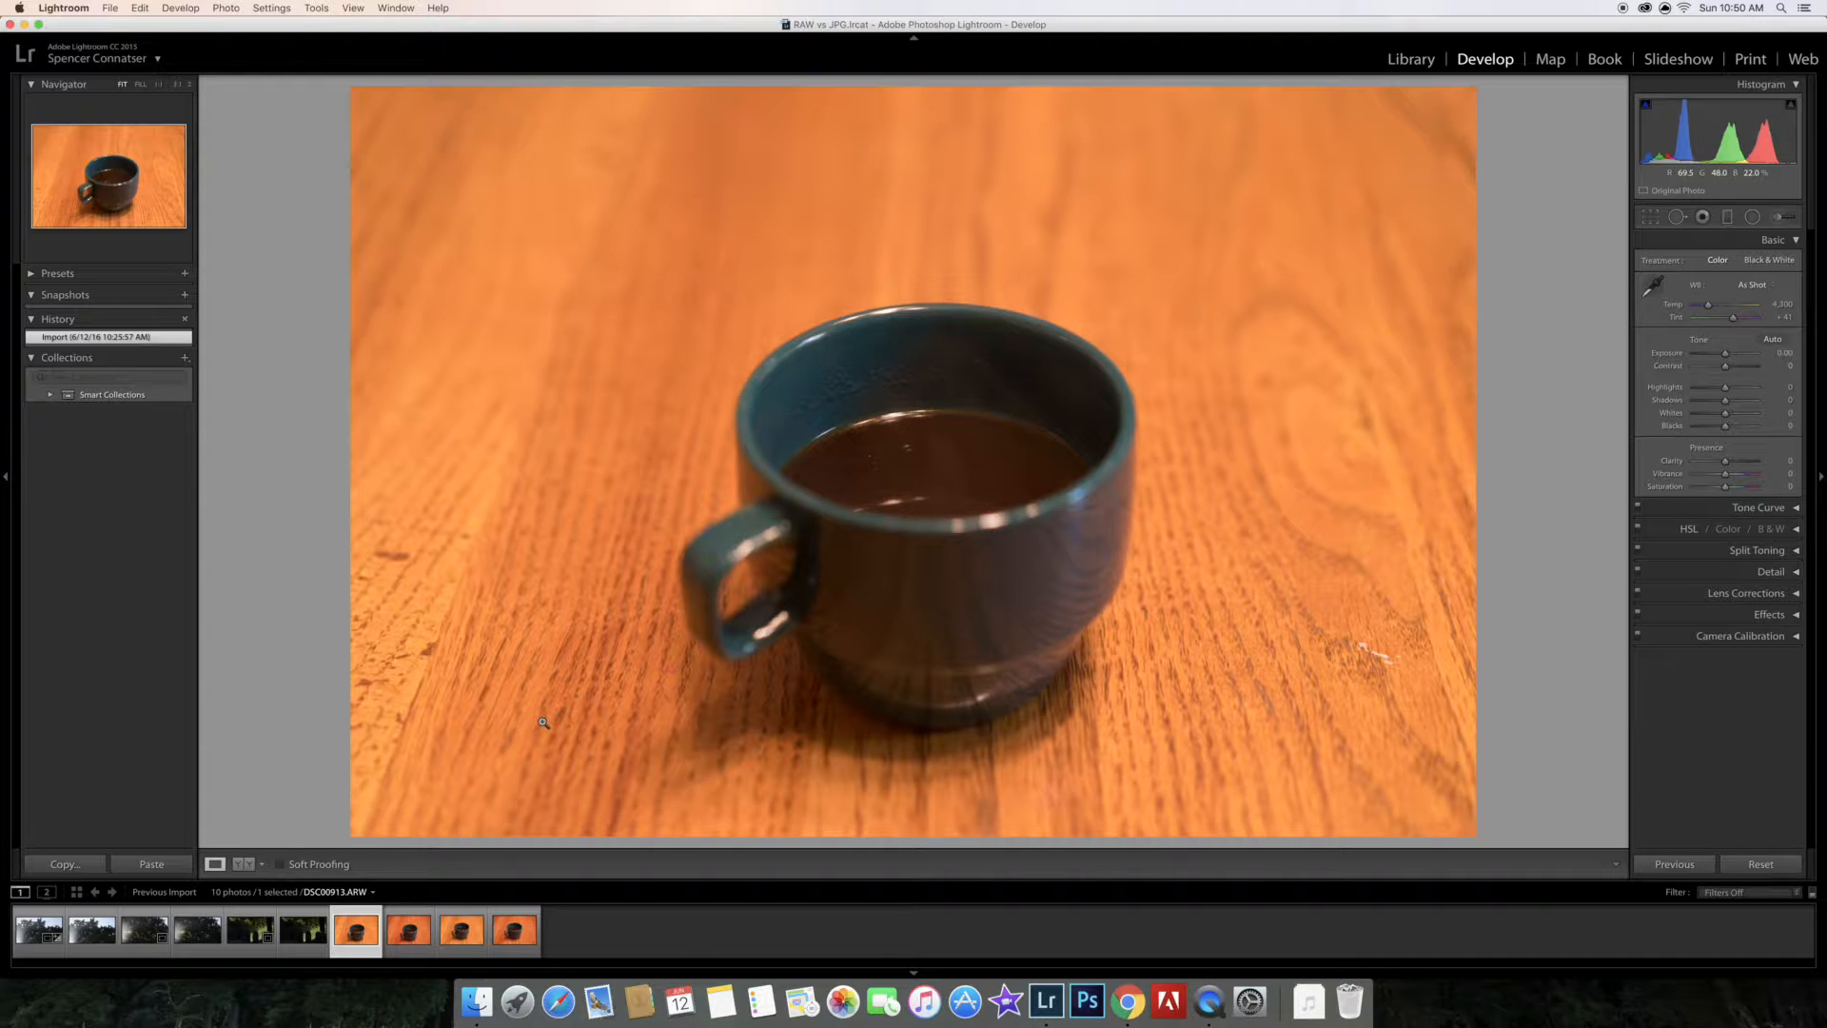
key(Right)
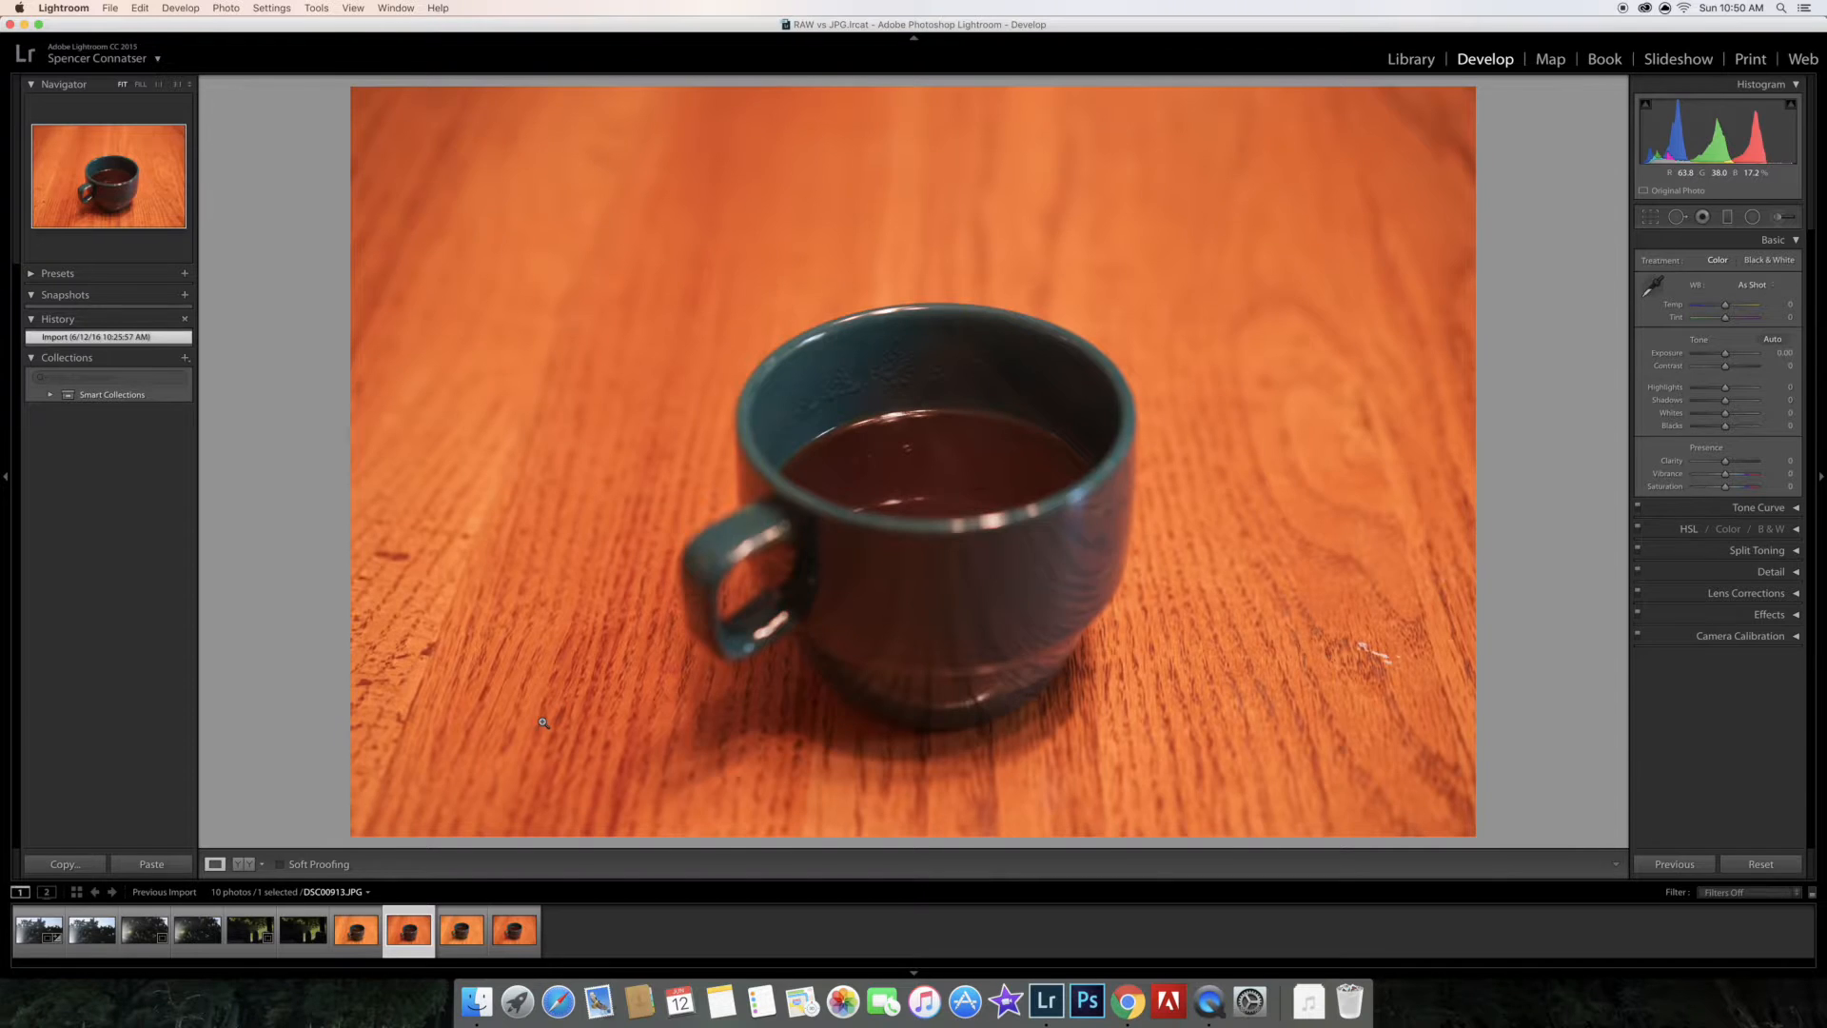
key(Right)
key(Right)
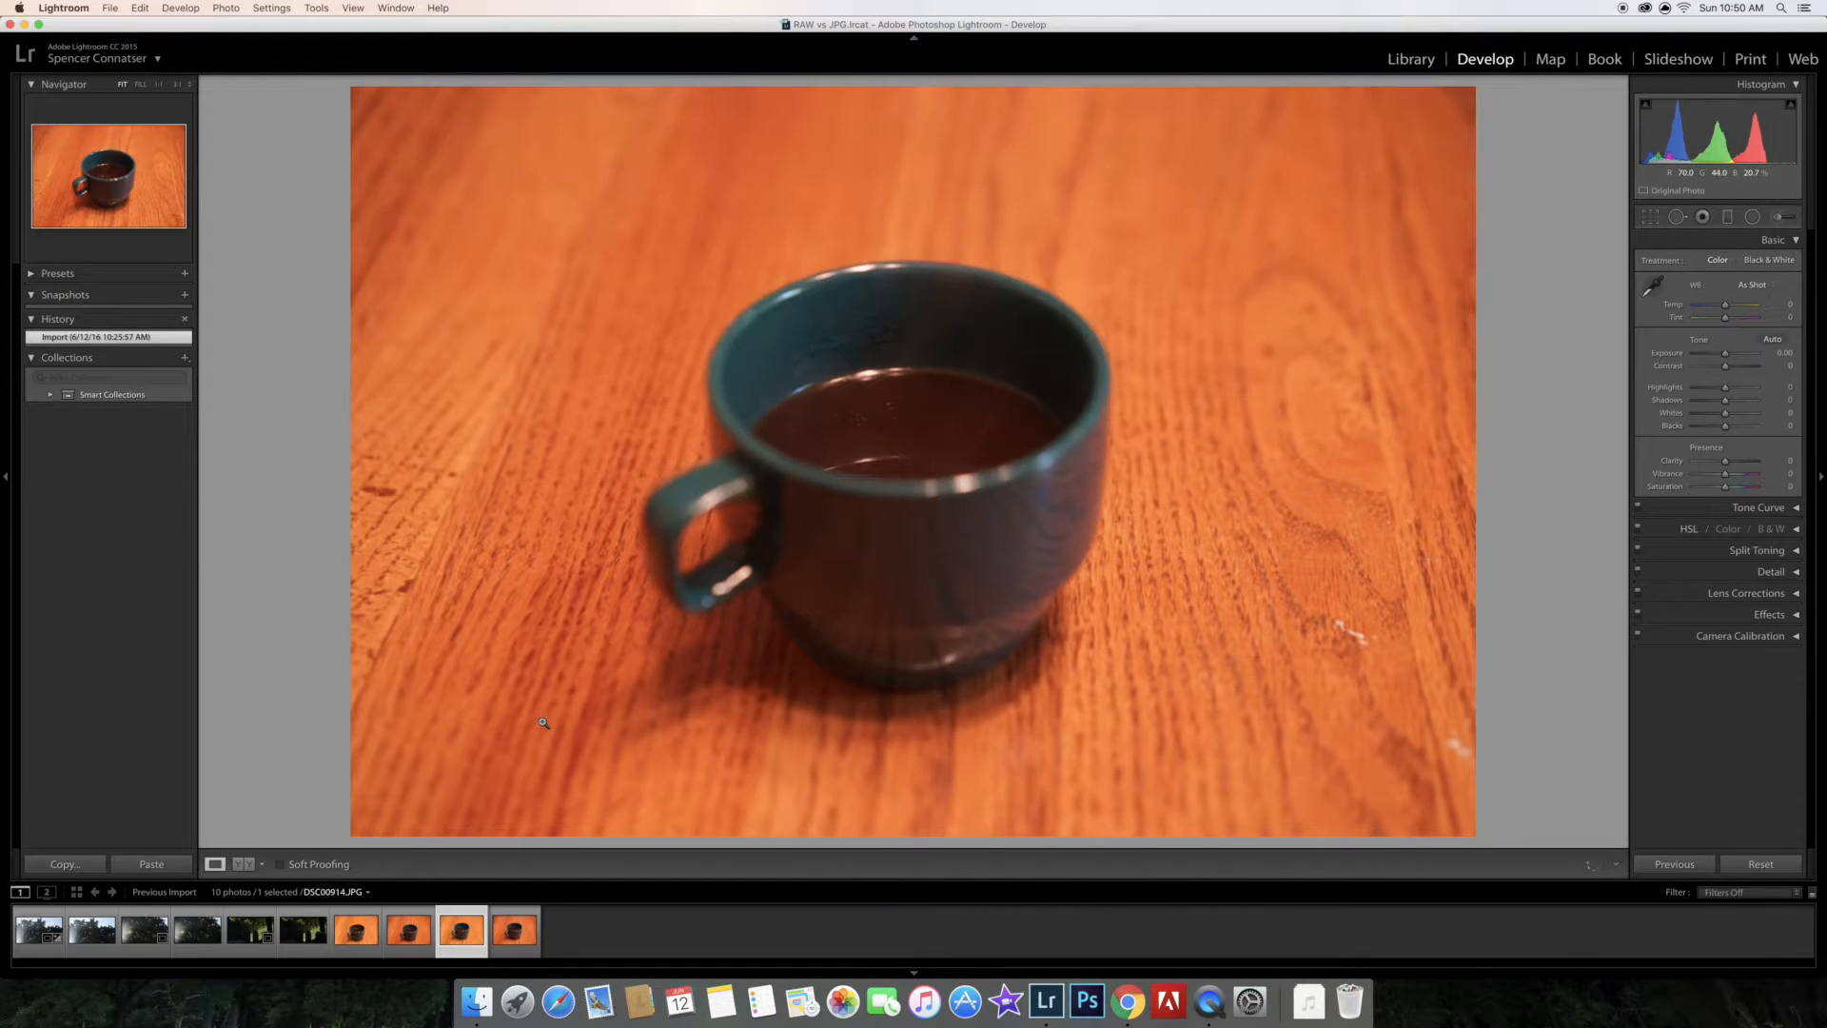
key(Left)
key(Left)
key(Left)
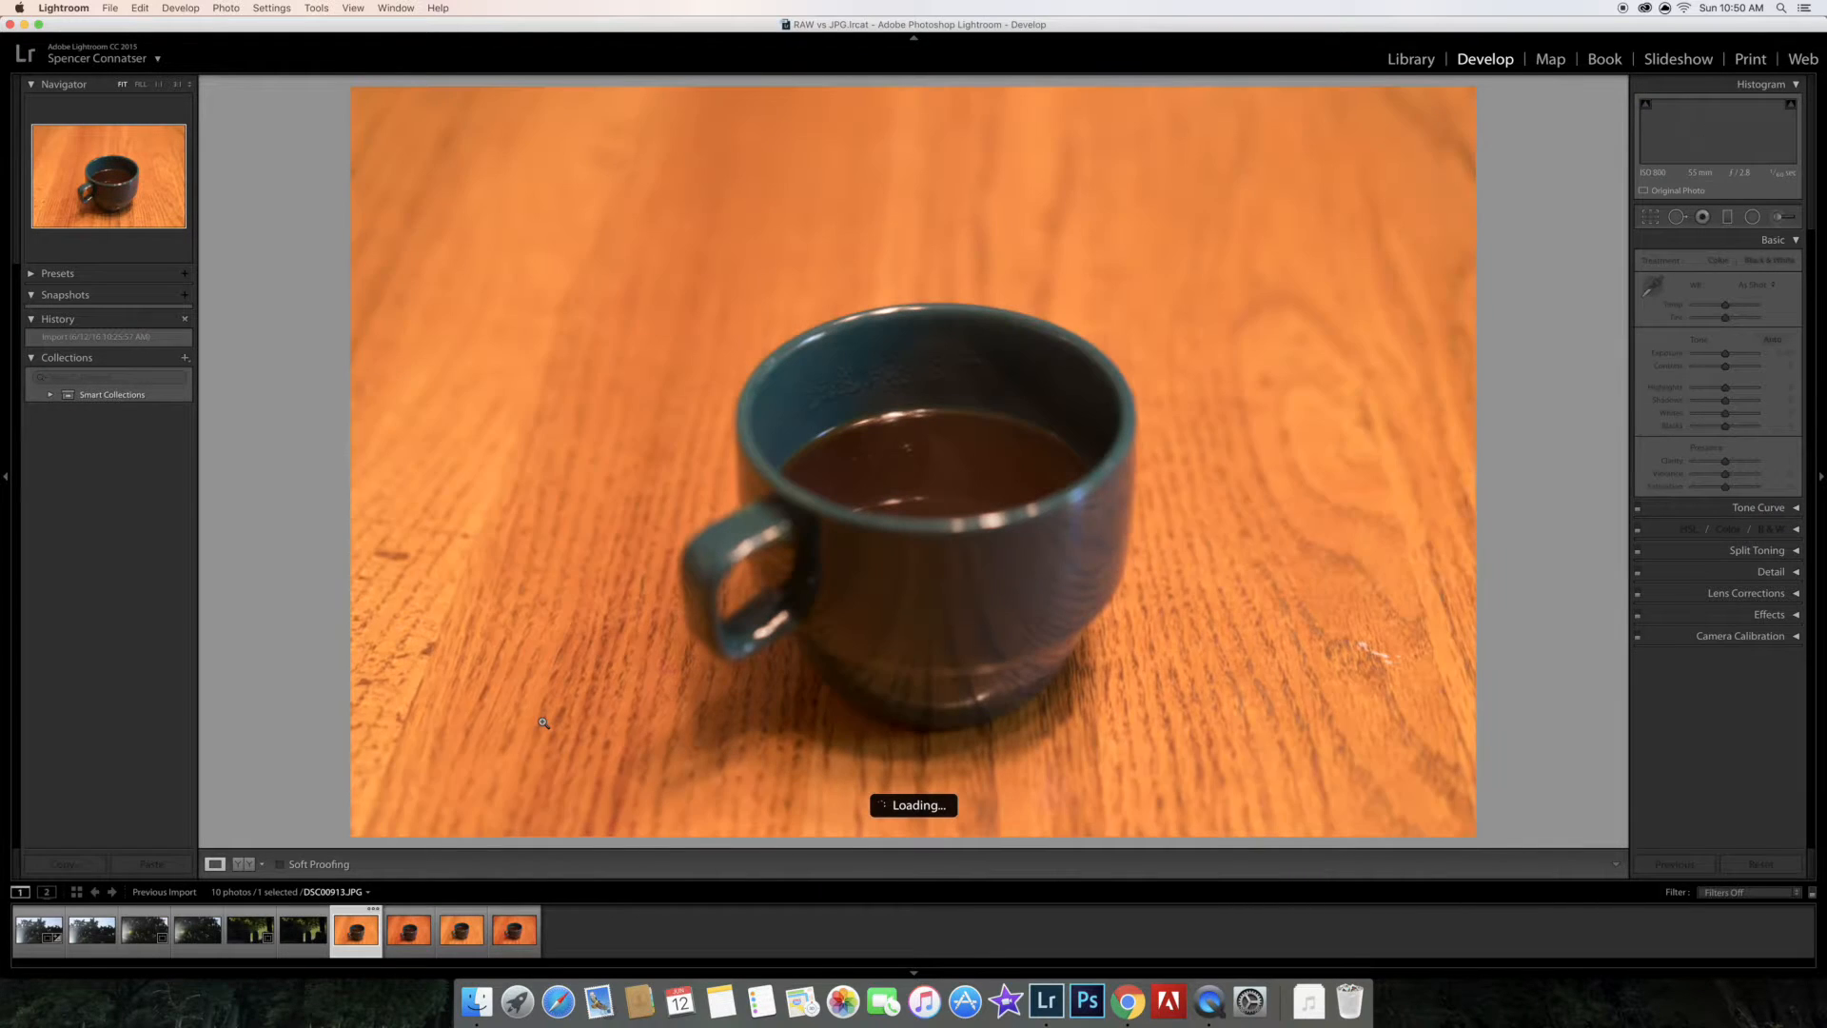
key(Right)
key(Right)
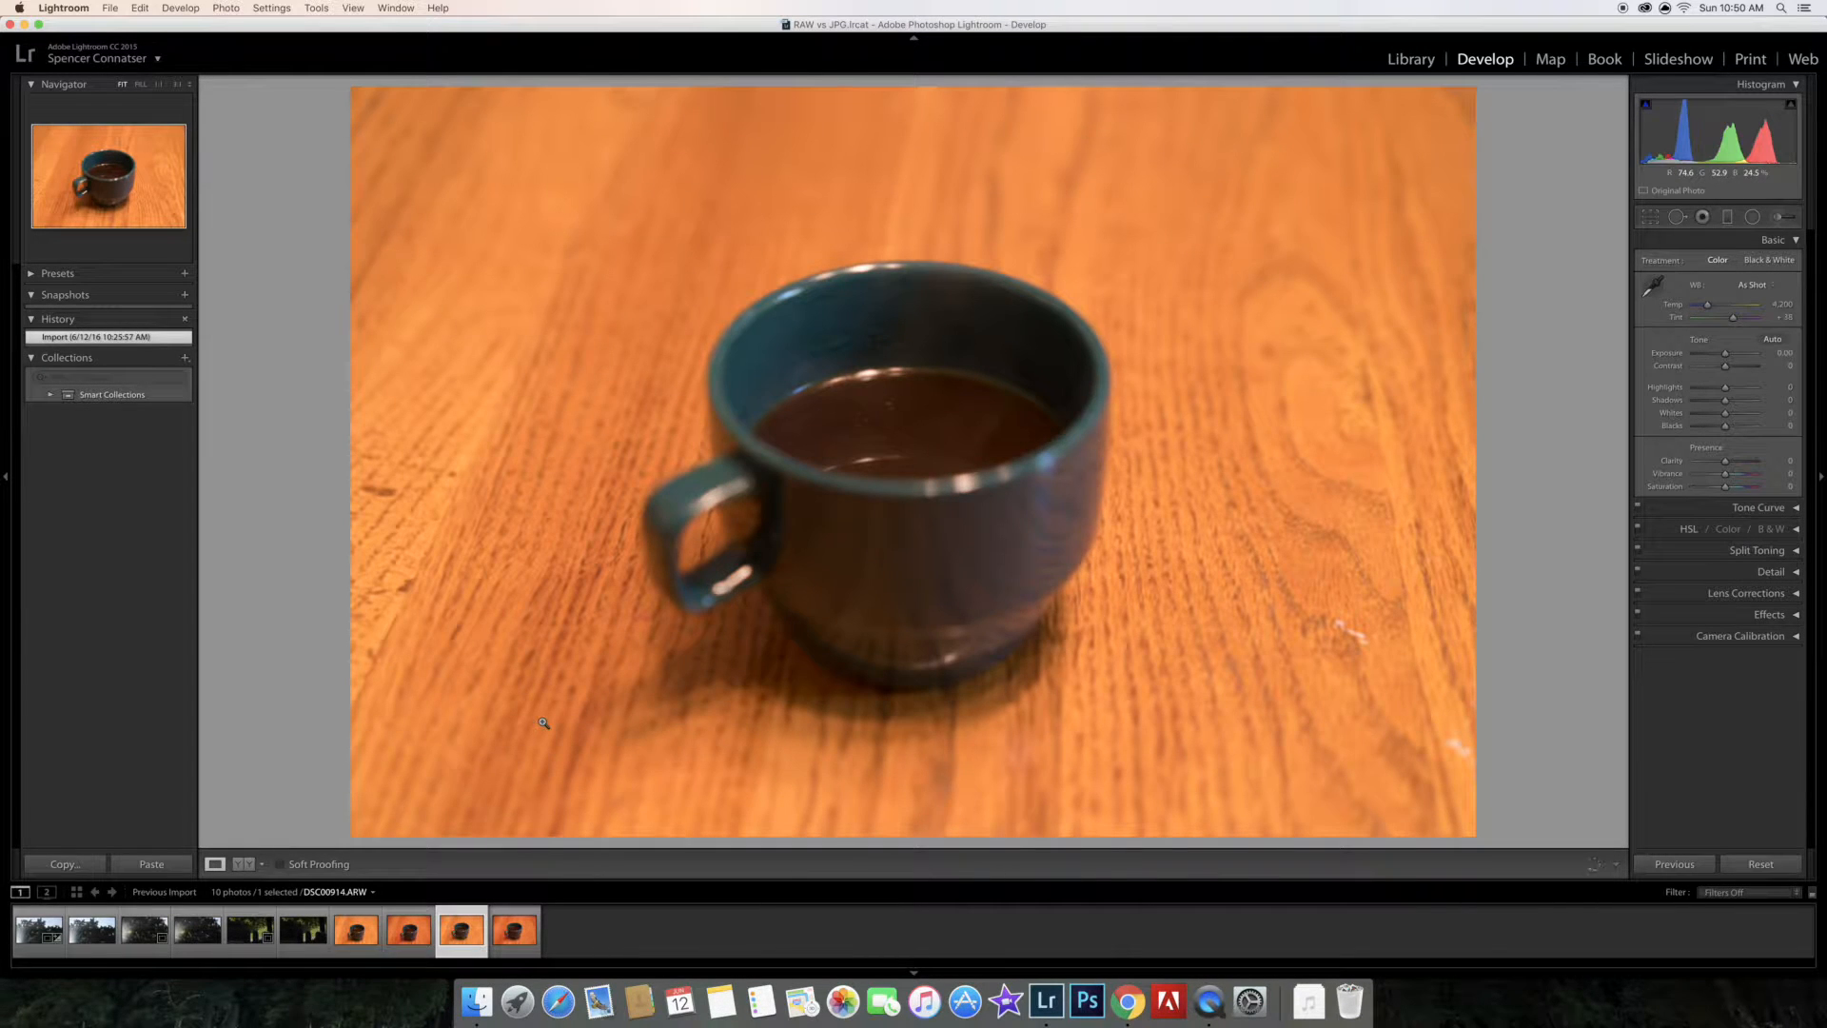
key(Right)
key(Right)
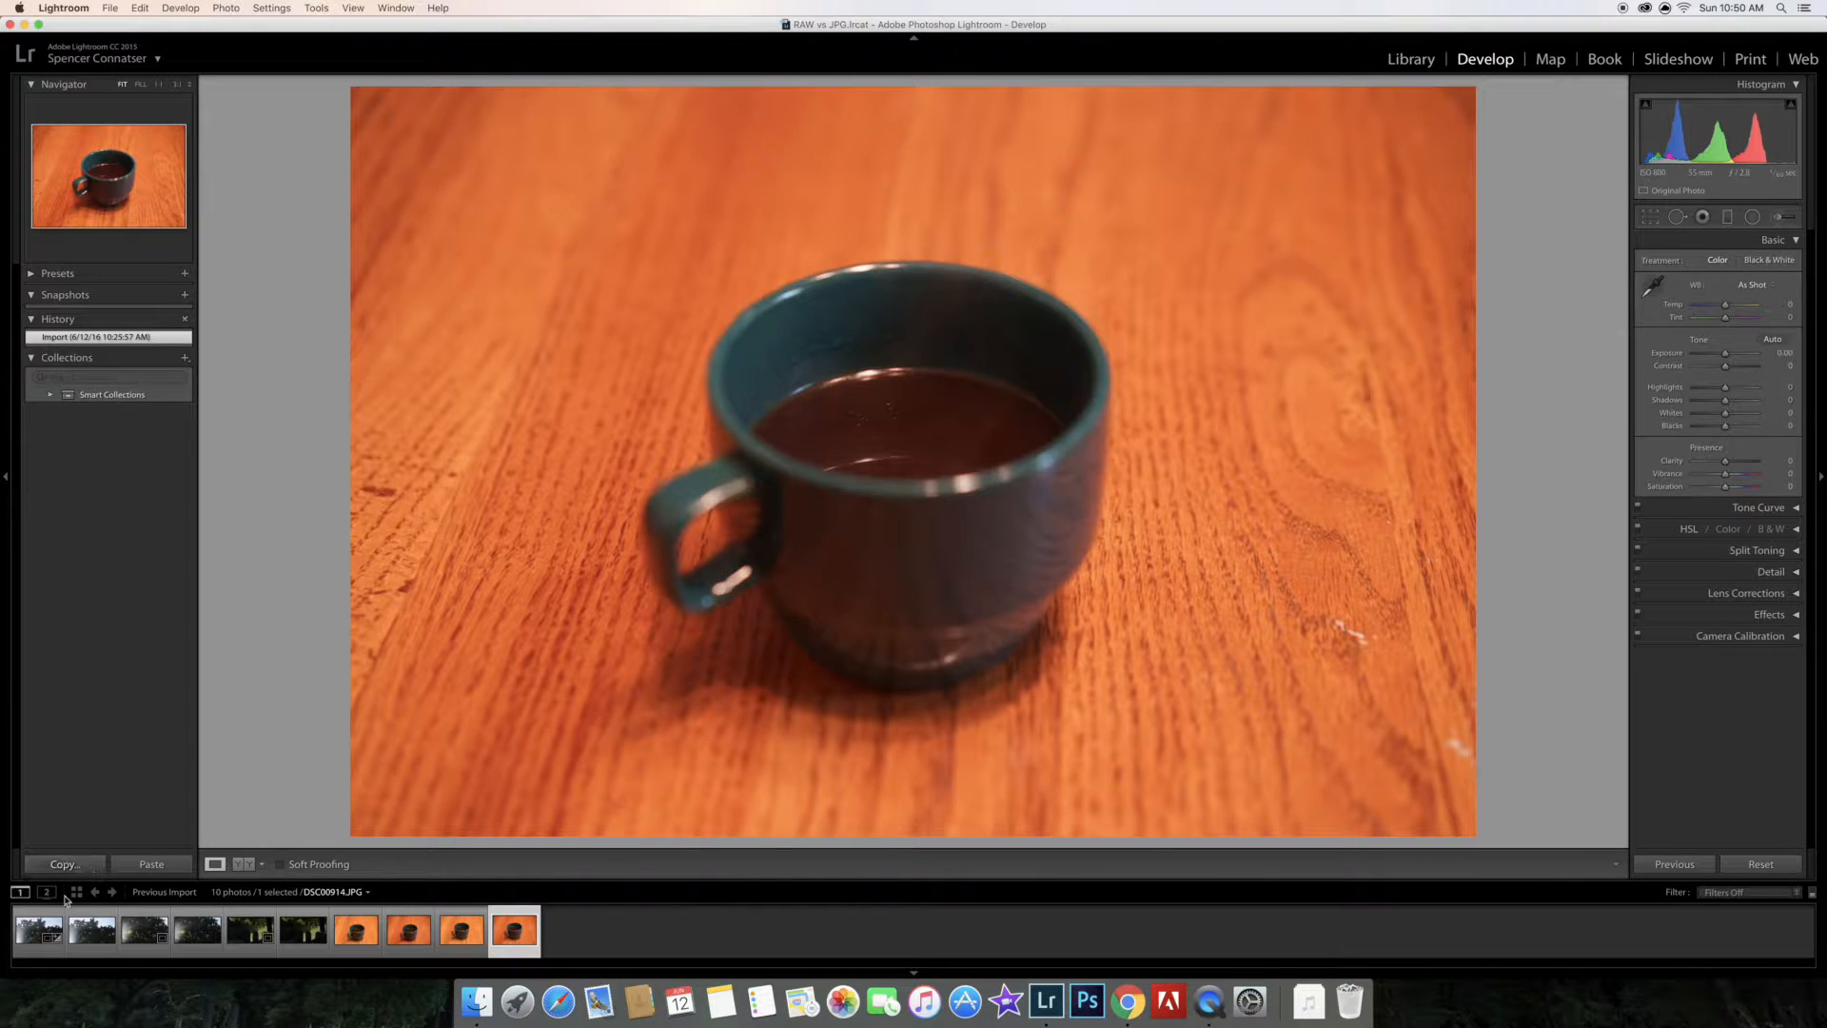
On DSC00910.ARW, set Highlights to -100, Shadows to +33, Contrast to +31, Blacks to -1 and Clarity to +54
click(20, 943)
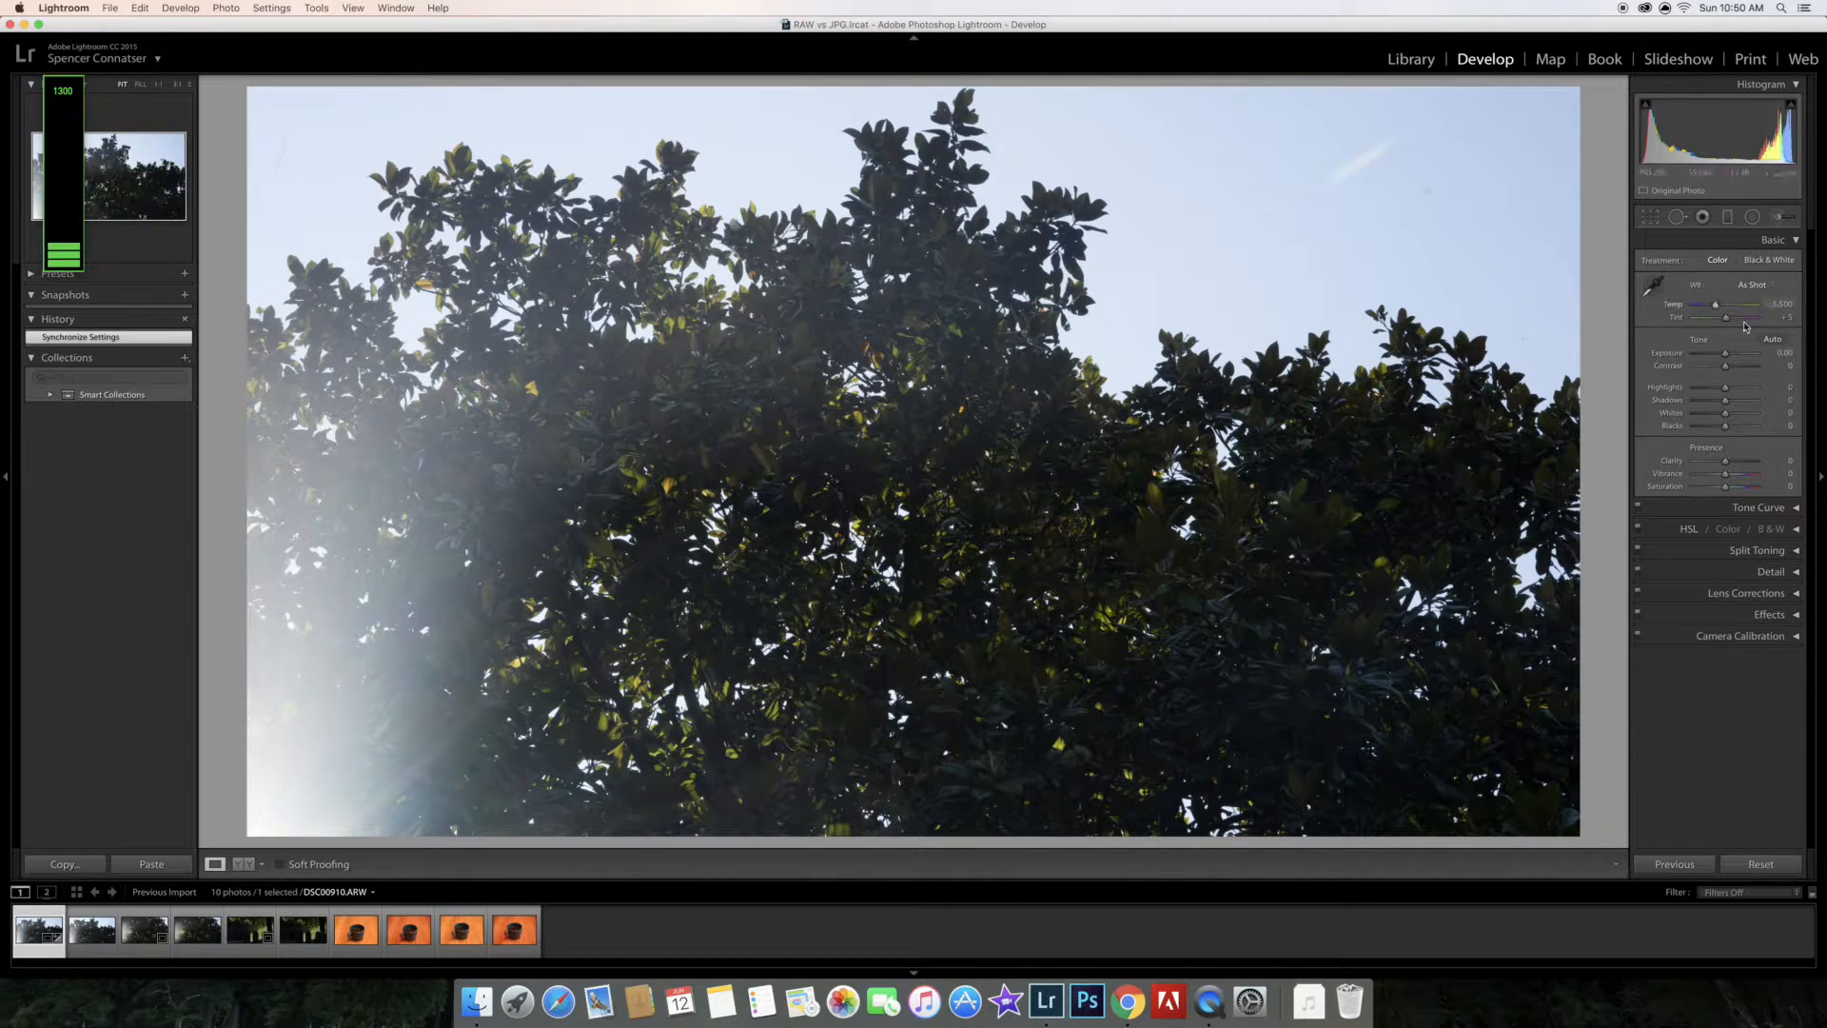
drag(1725, 388, 1675, 396)
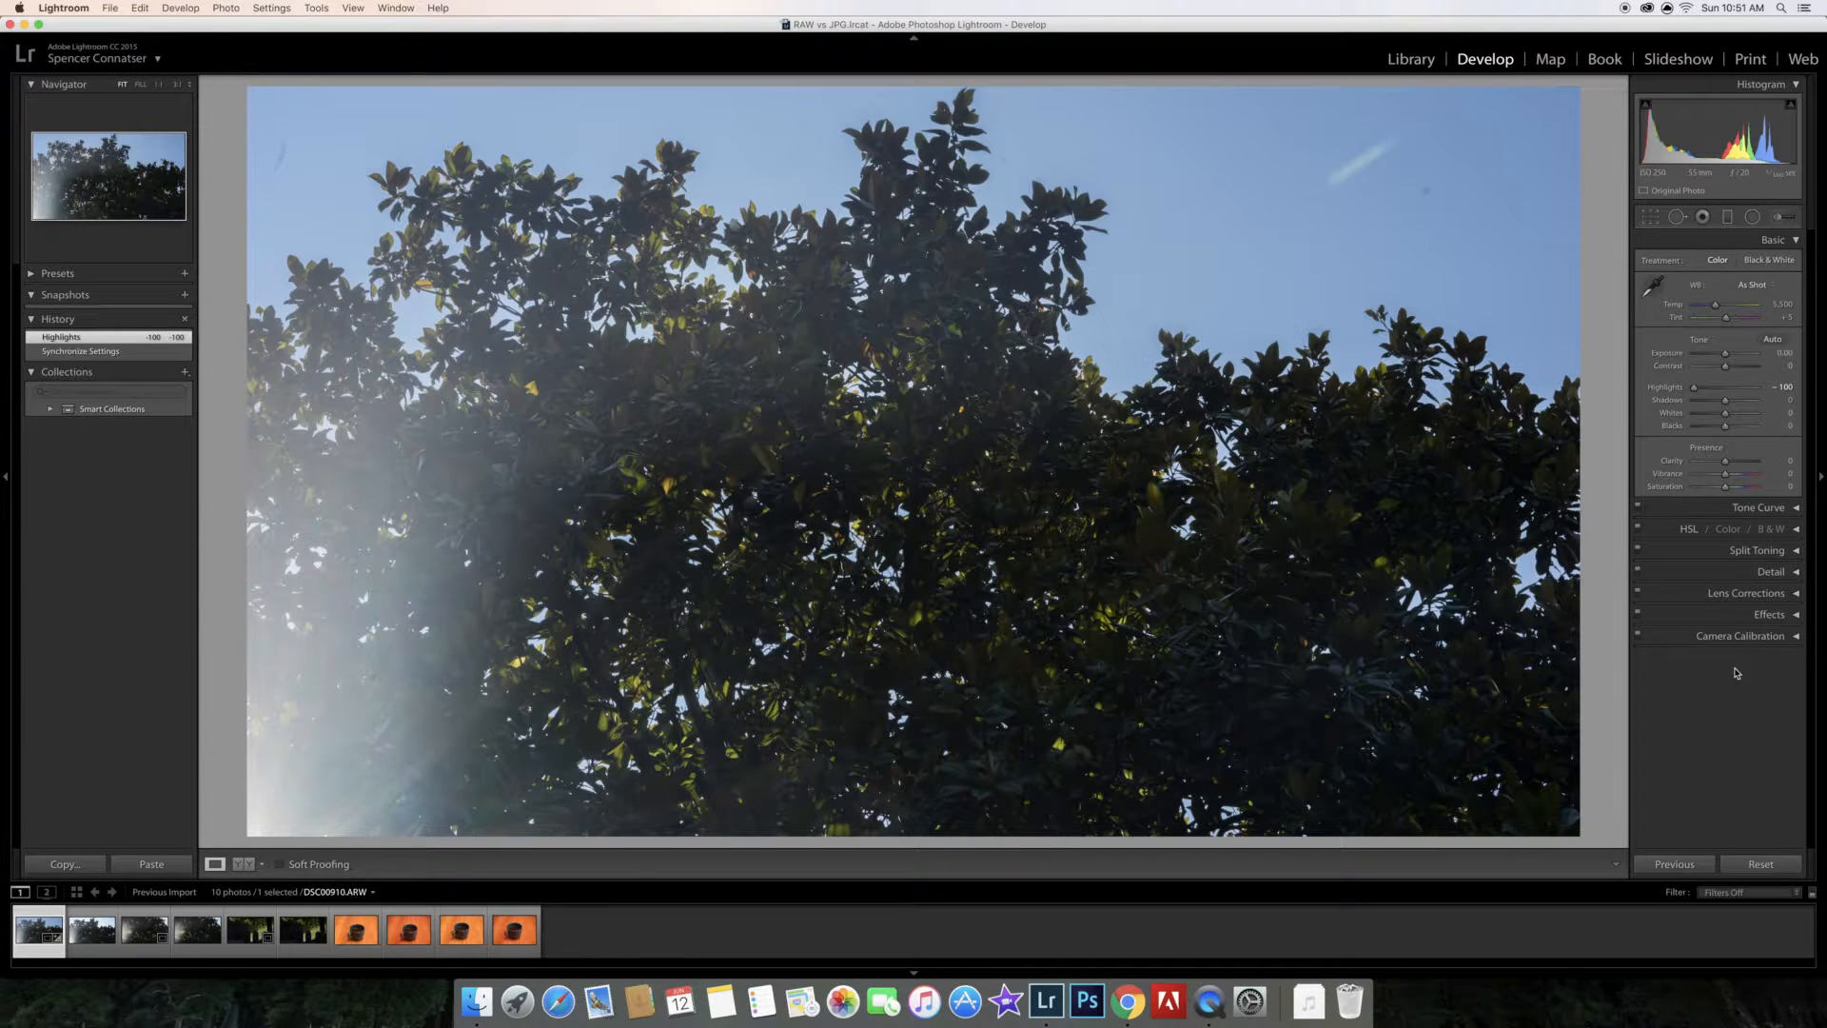
drag(1725, 407, 1735, 407)
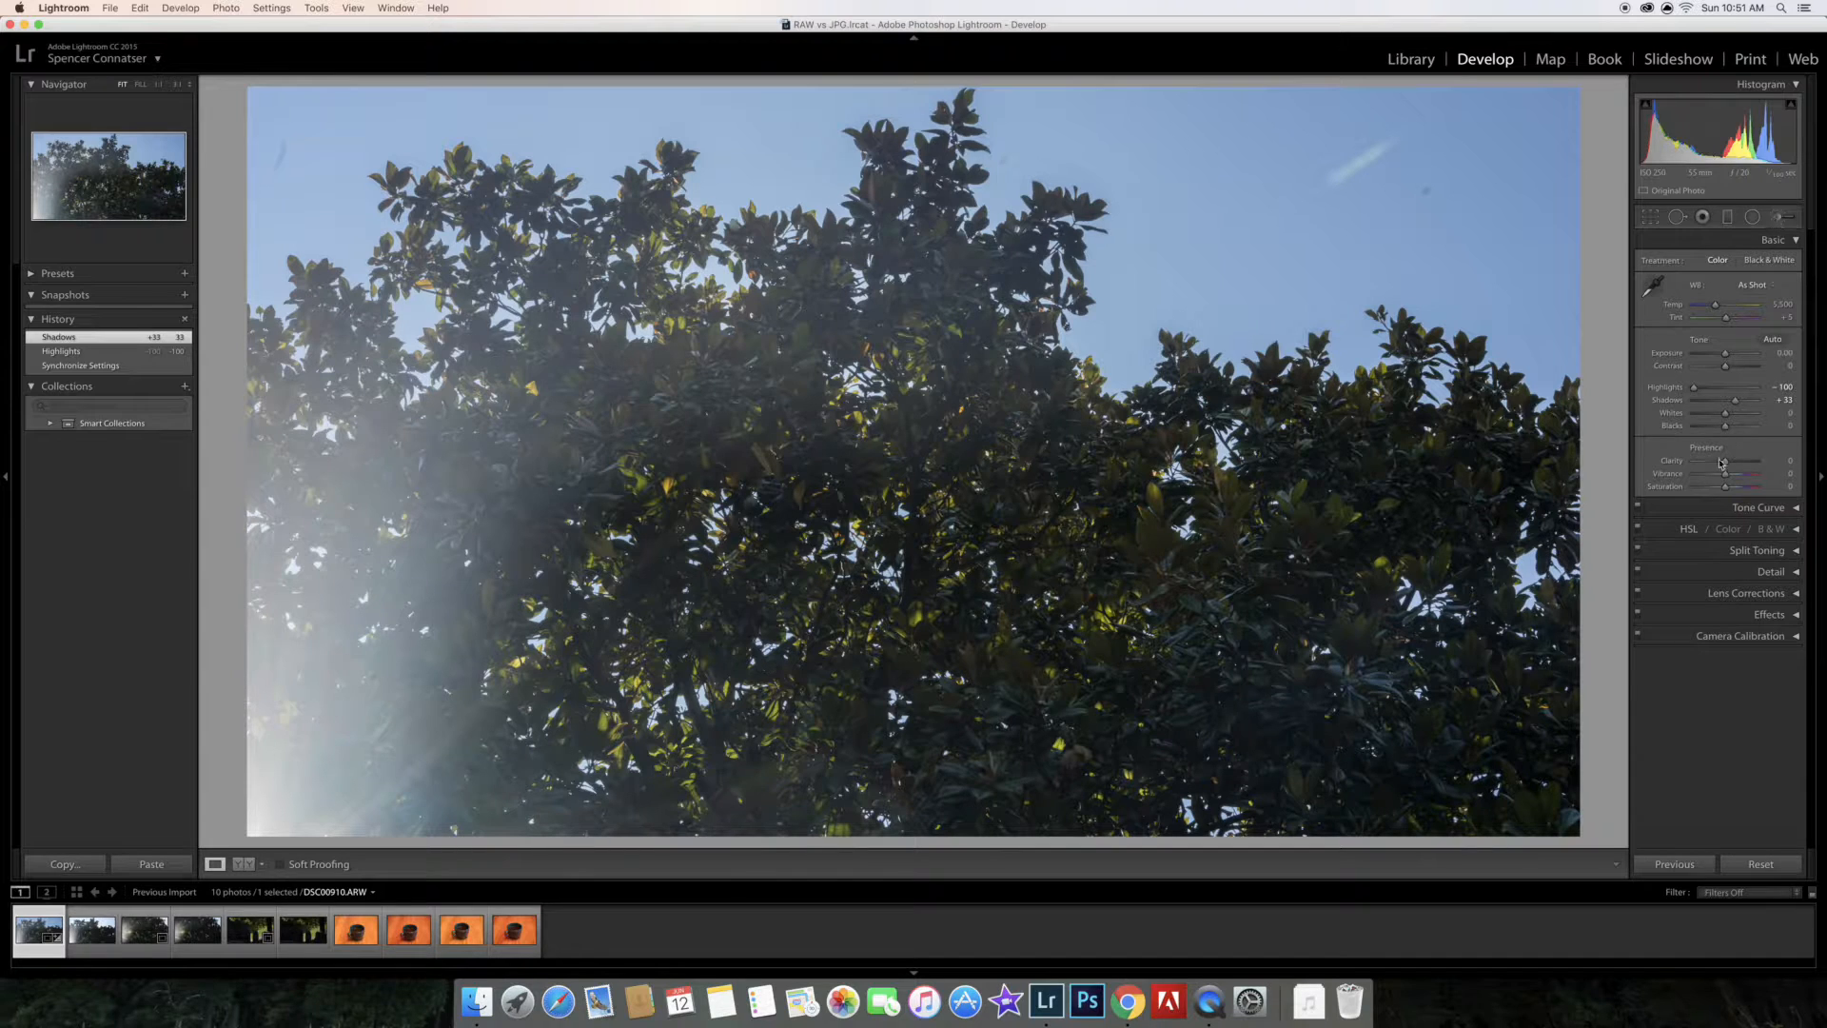
drag(1725, 374, 1746, 464)
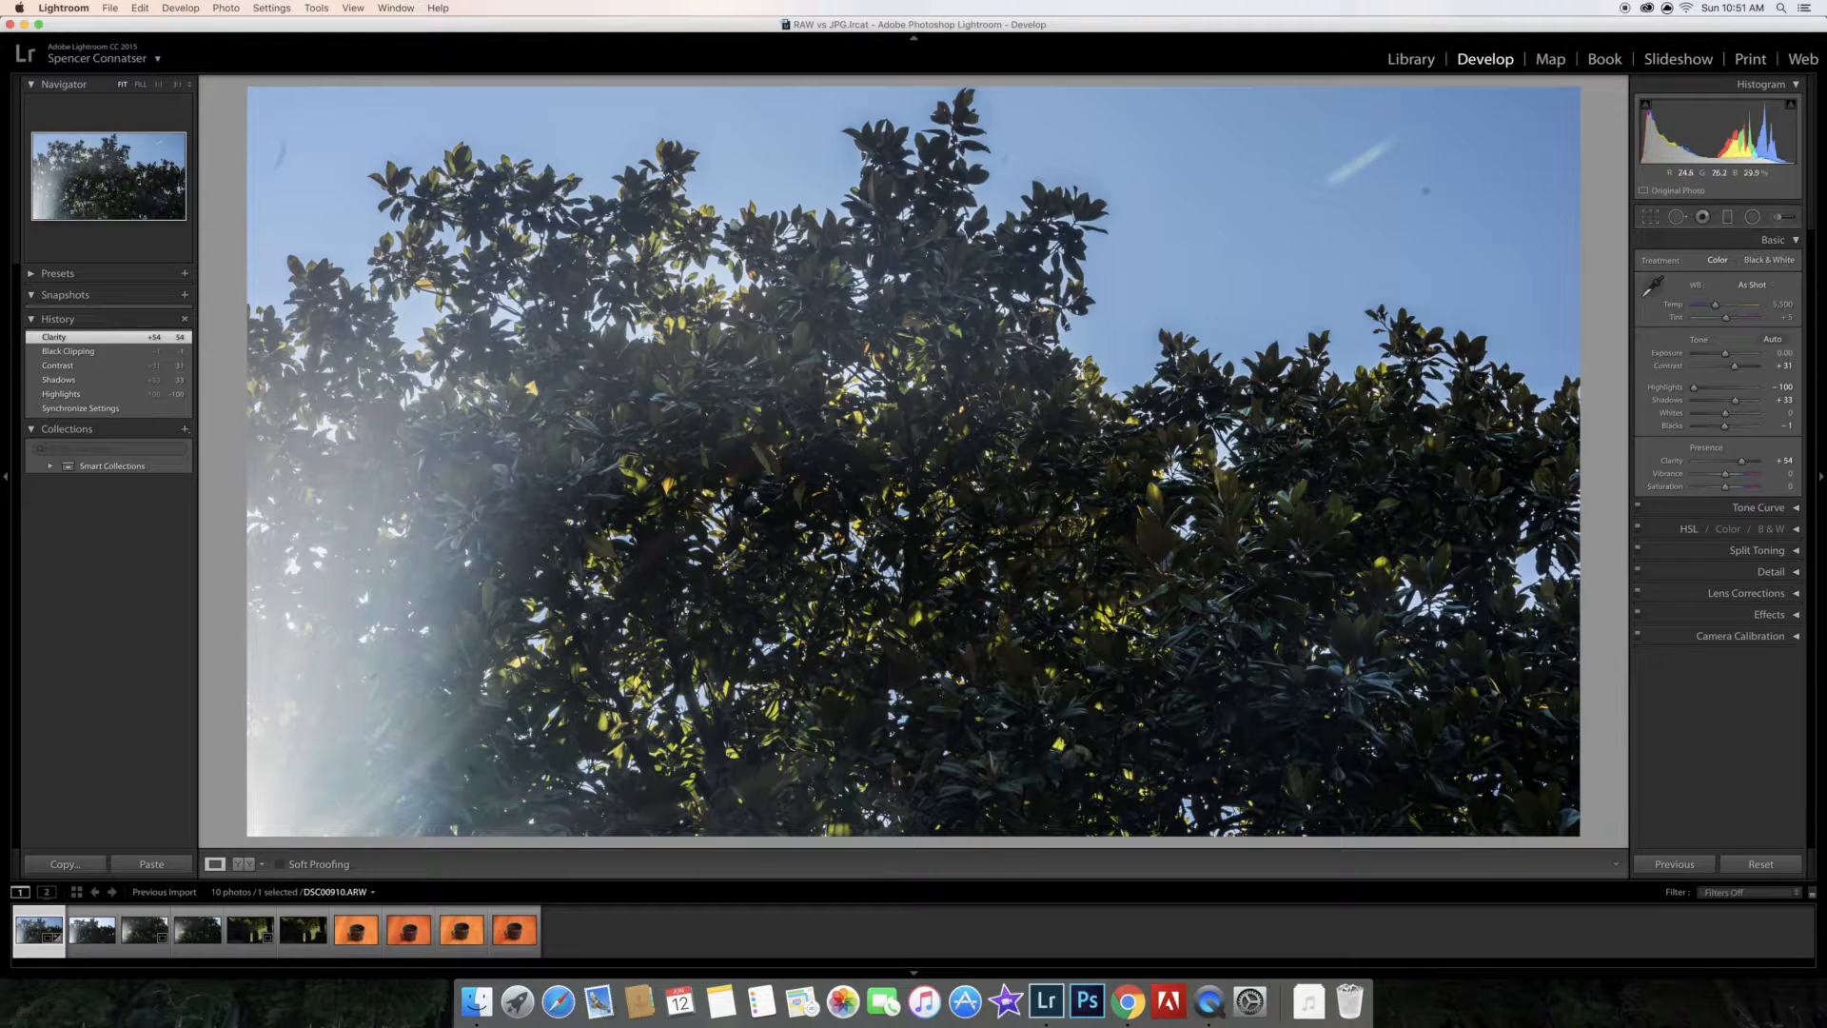
Paint over the upper central foliage with an adjustment brush of size 8 and Highlights at -32
click(1776, 218)
drag(1717, 313, 1717, 343)
scroll(806, 323, down, 7)
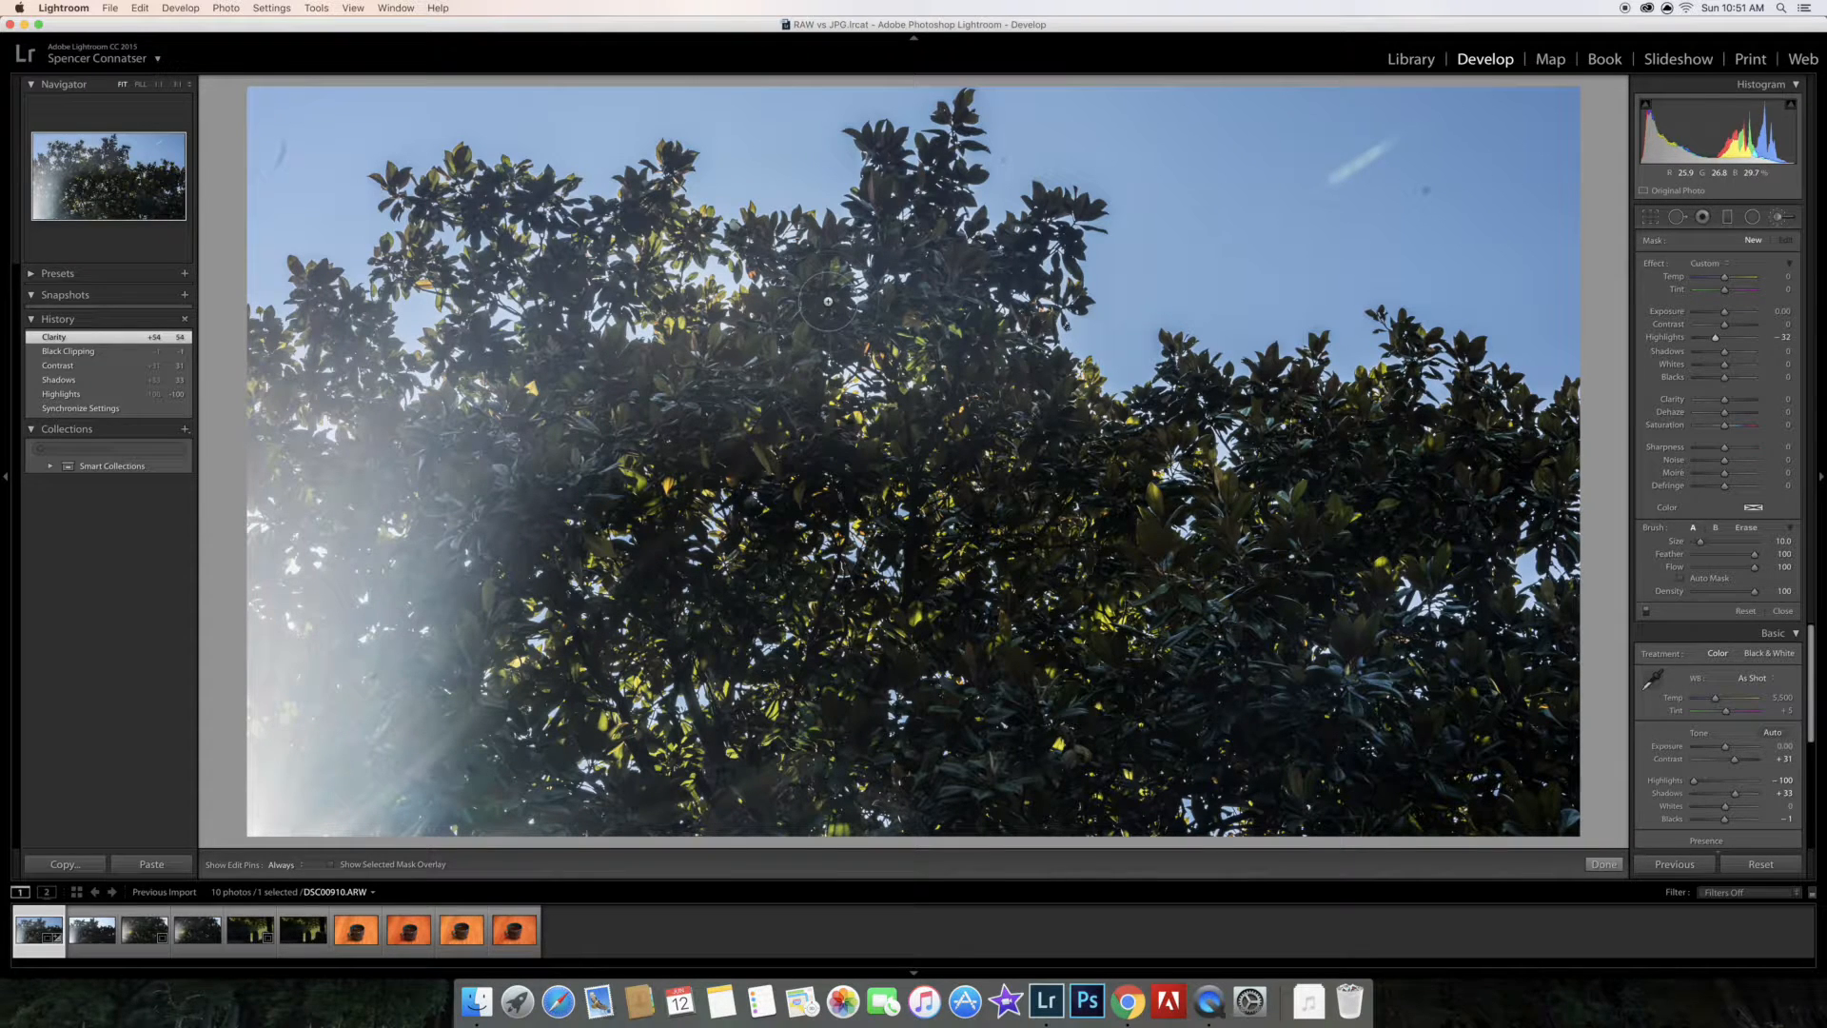
mouse_move(807, 345)
mouse_down()
mouse_move(921, 313)
mouse_move(938, 250)
mouse_move(959, 257)
mouse_up()
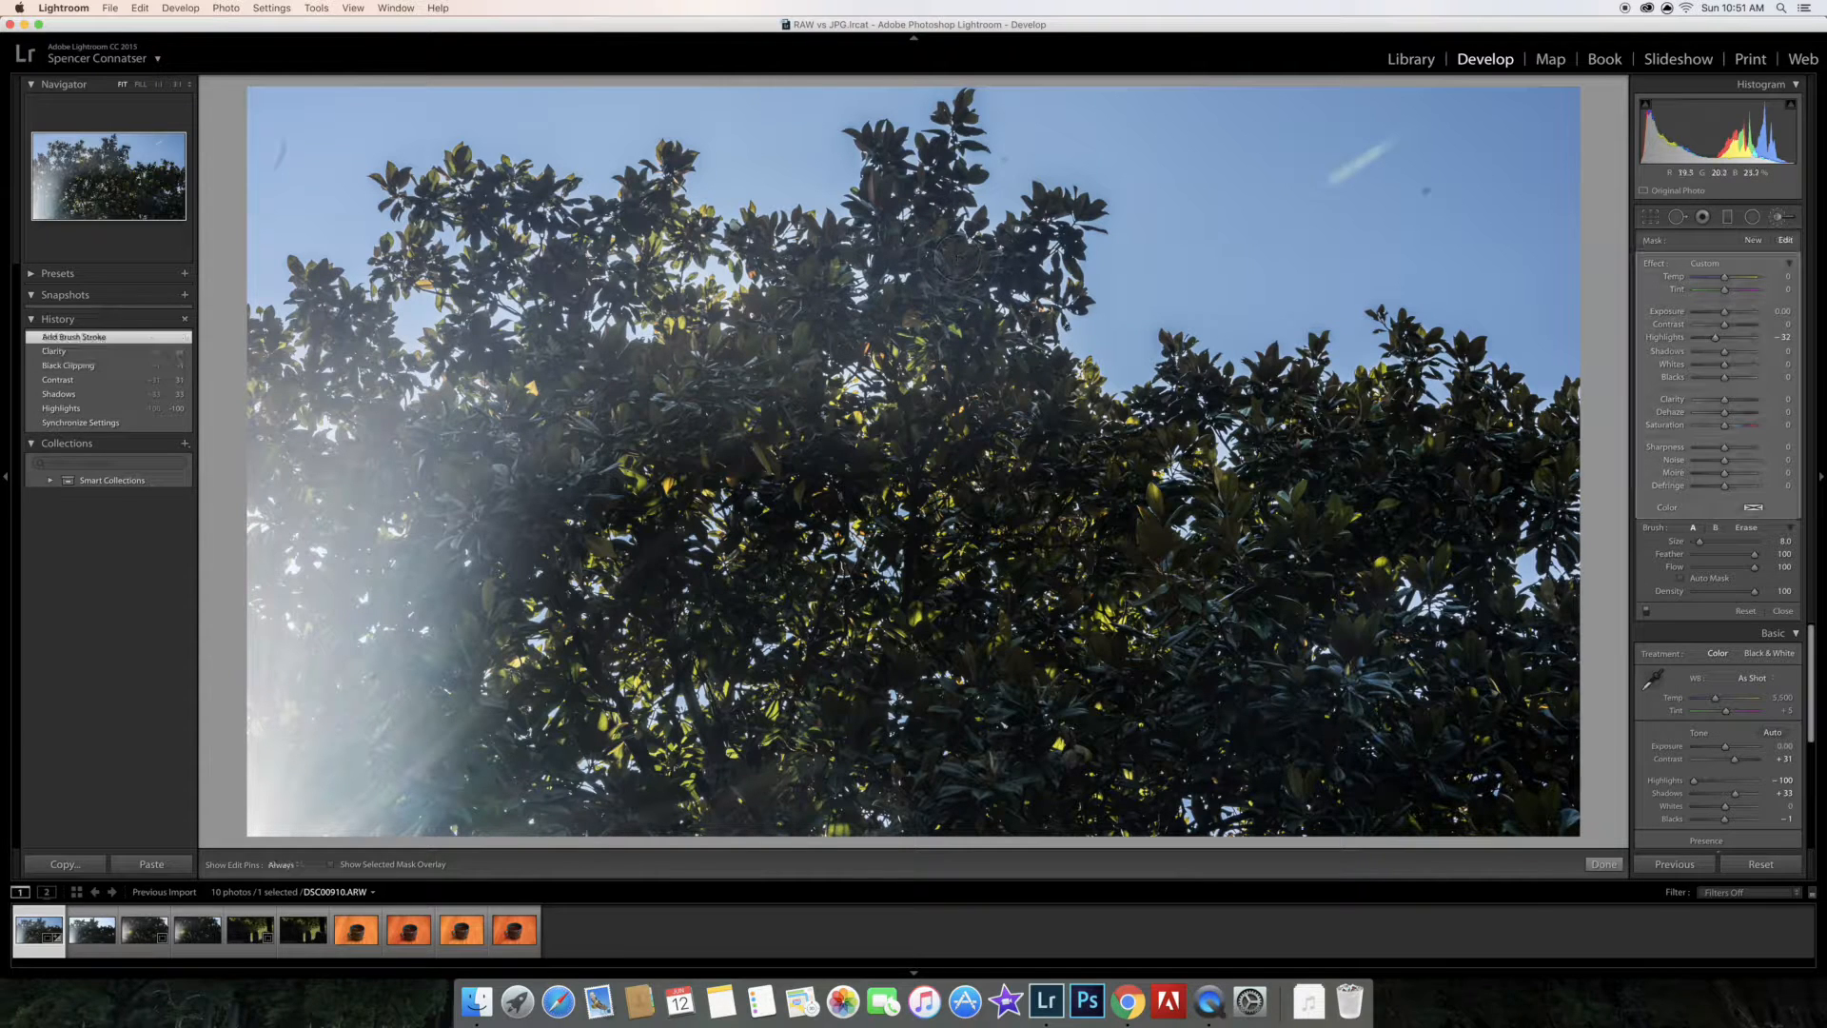
Lower the brush adjustment's Highlights to -100 and paint more strokes over the upper foliage
drag(1716, 337, 1665, 352)
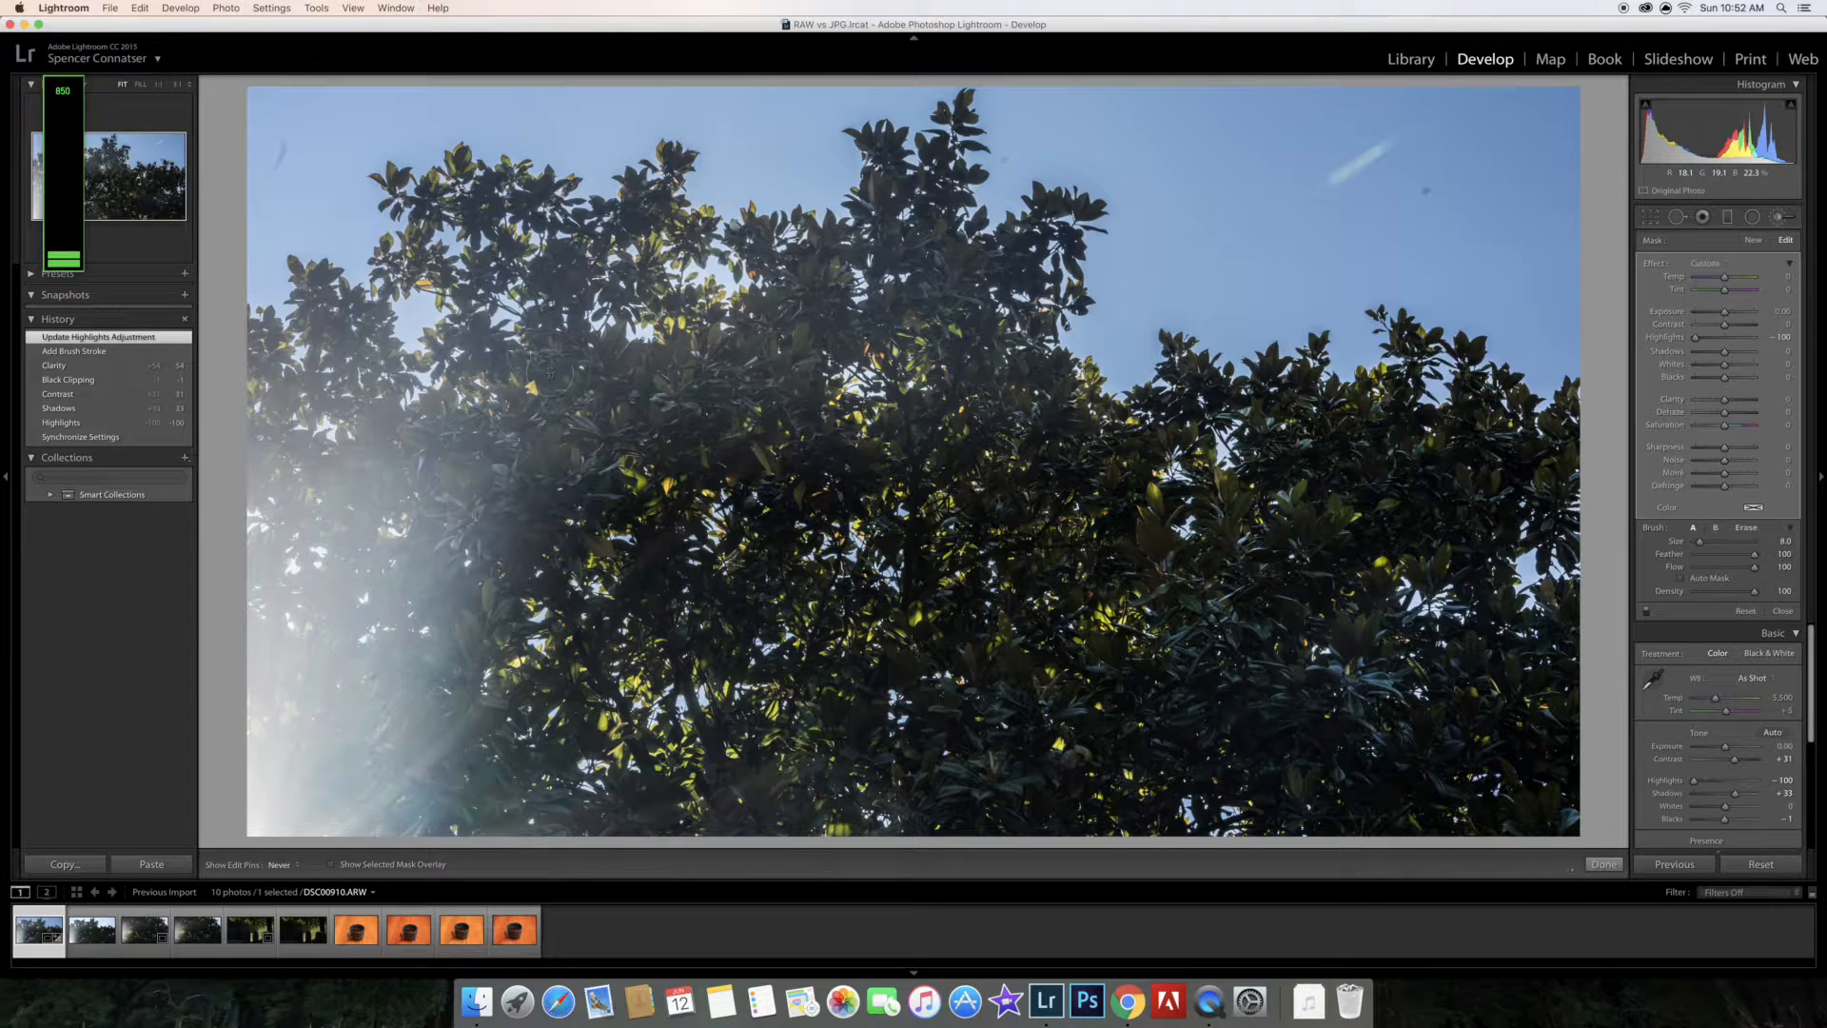
drag(584, 348, 641, 393)
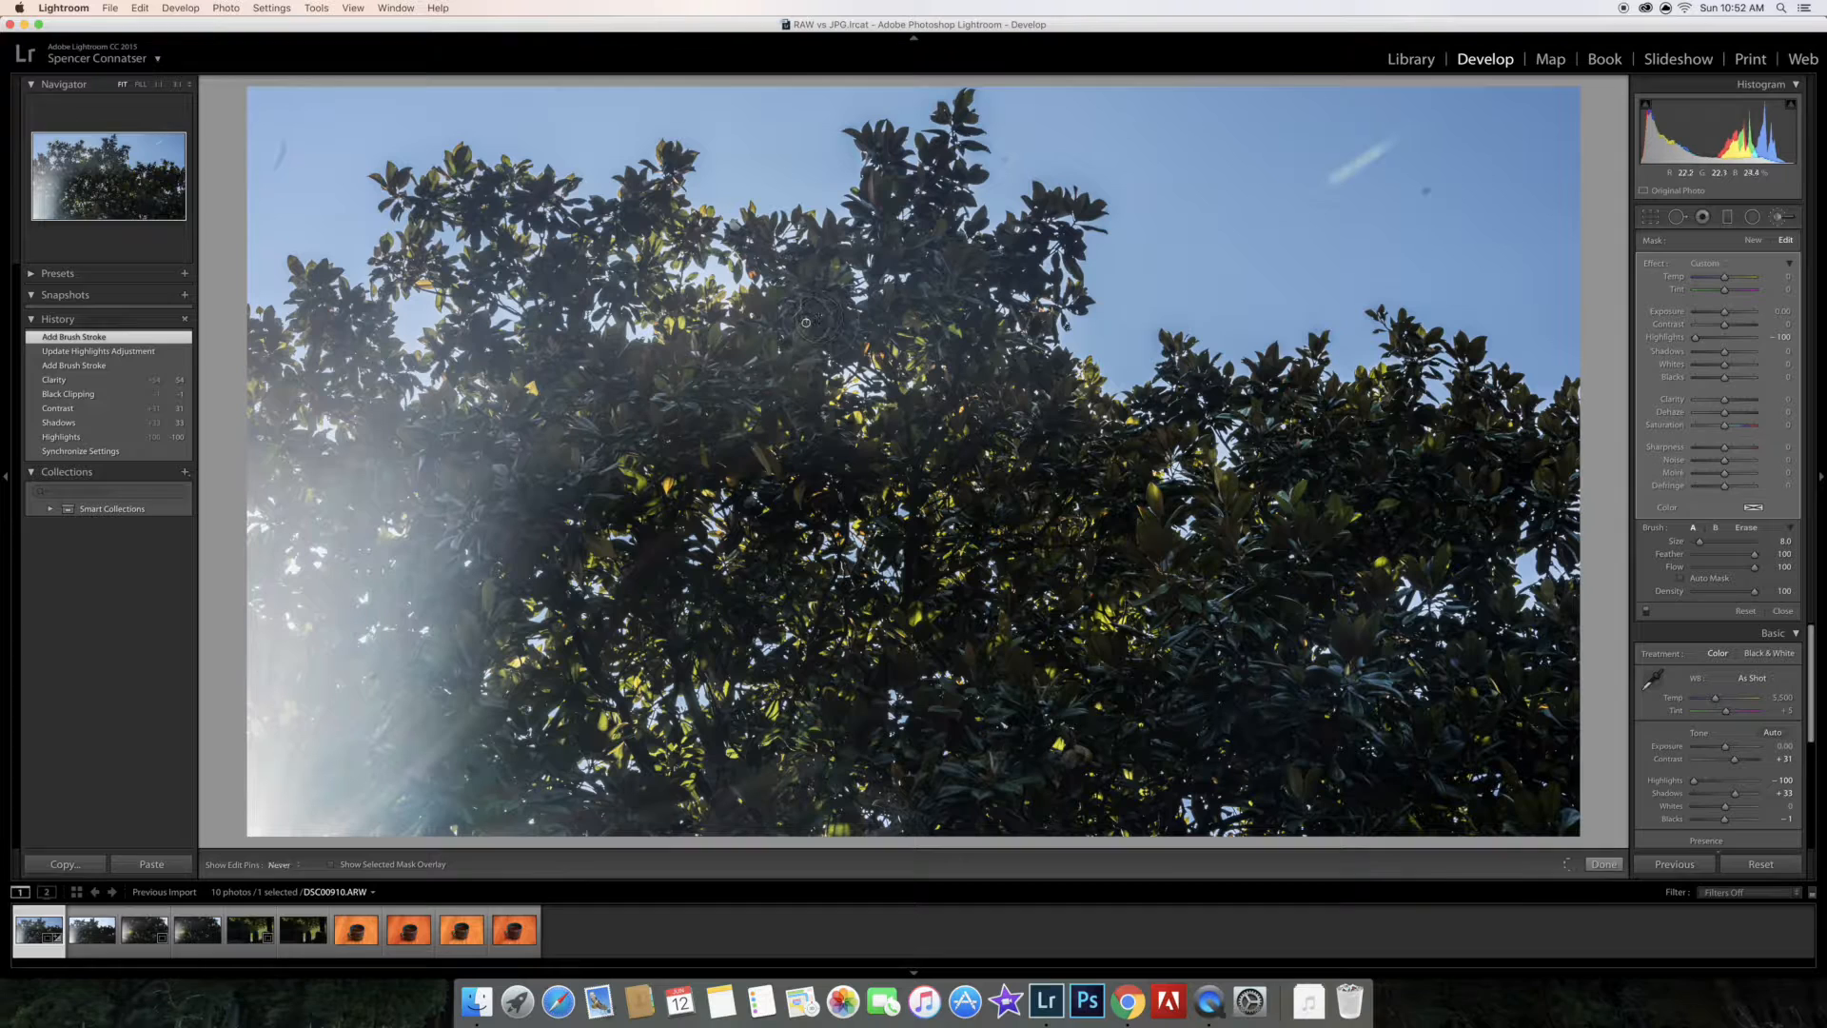
drag(806, 322, 806, 322)
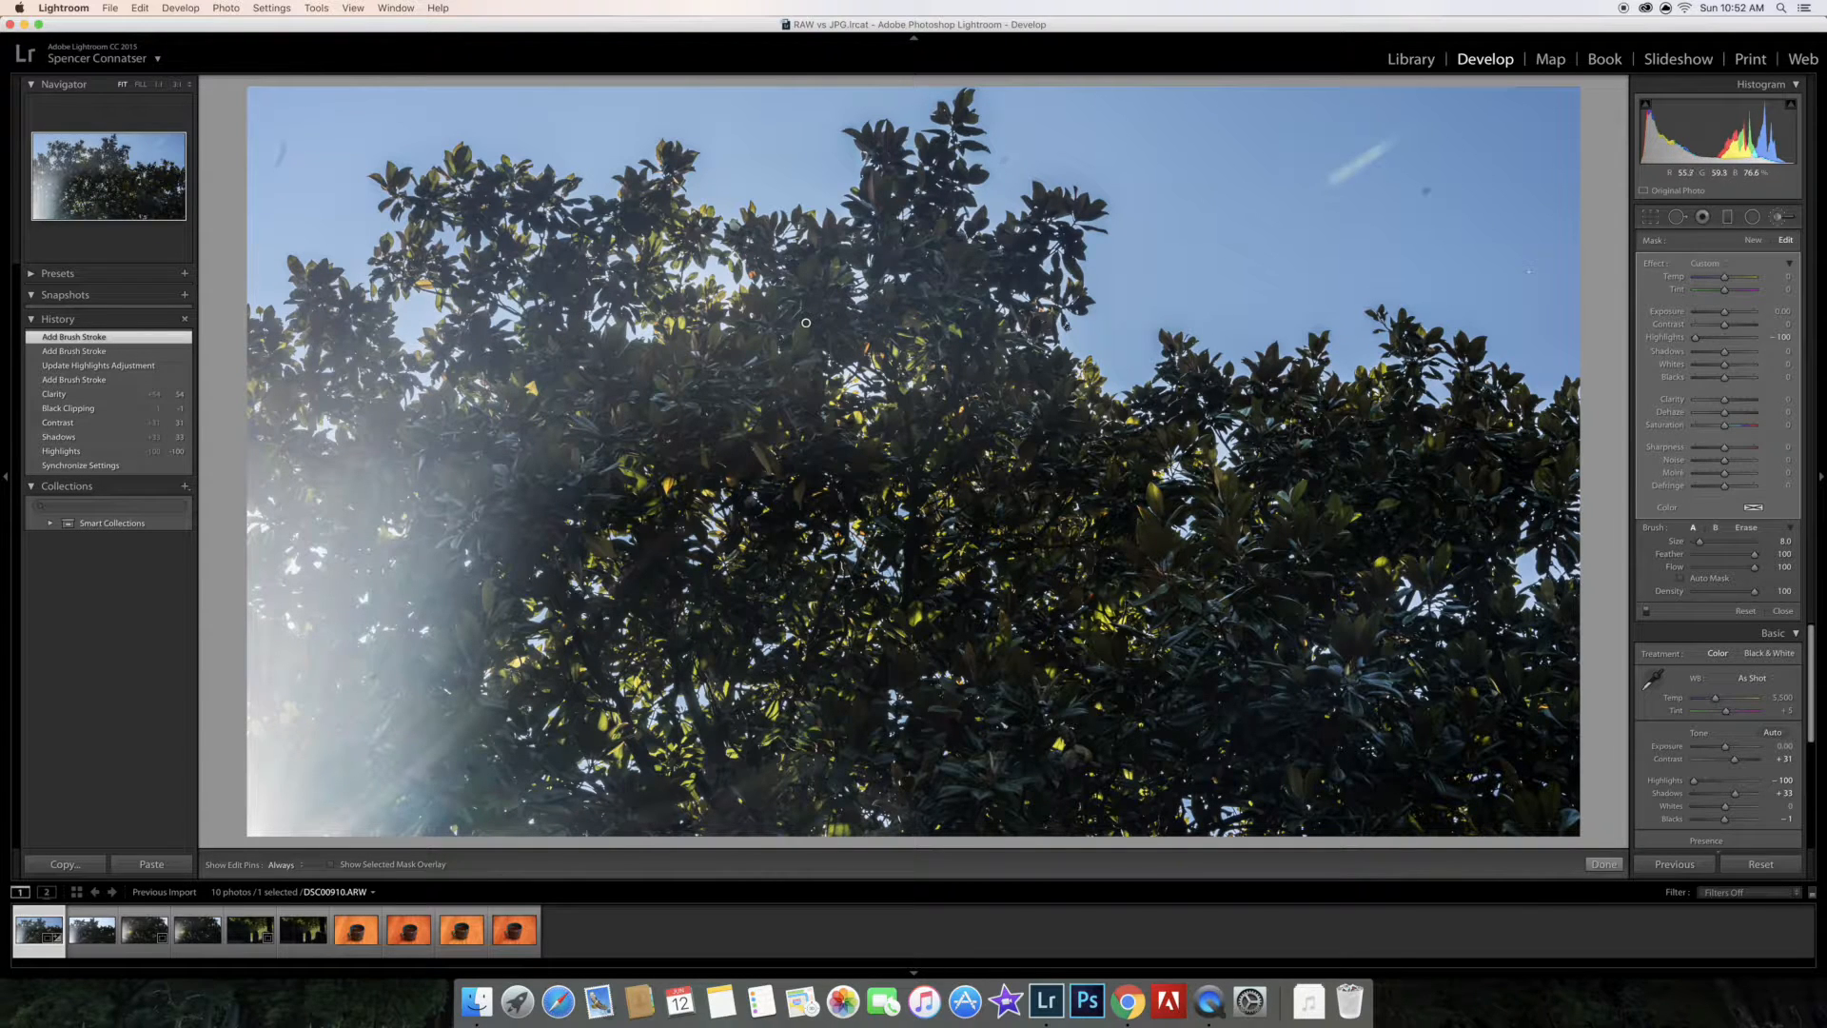
Set the brush adjustment's Exposure to -0.15, paint the hazy and central foliage with a size 18 brush, and finish brushing
drag(1725, 317, 1725, 318)
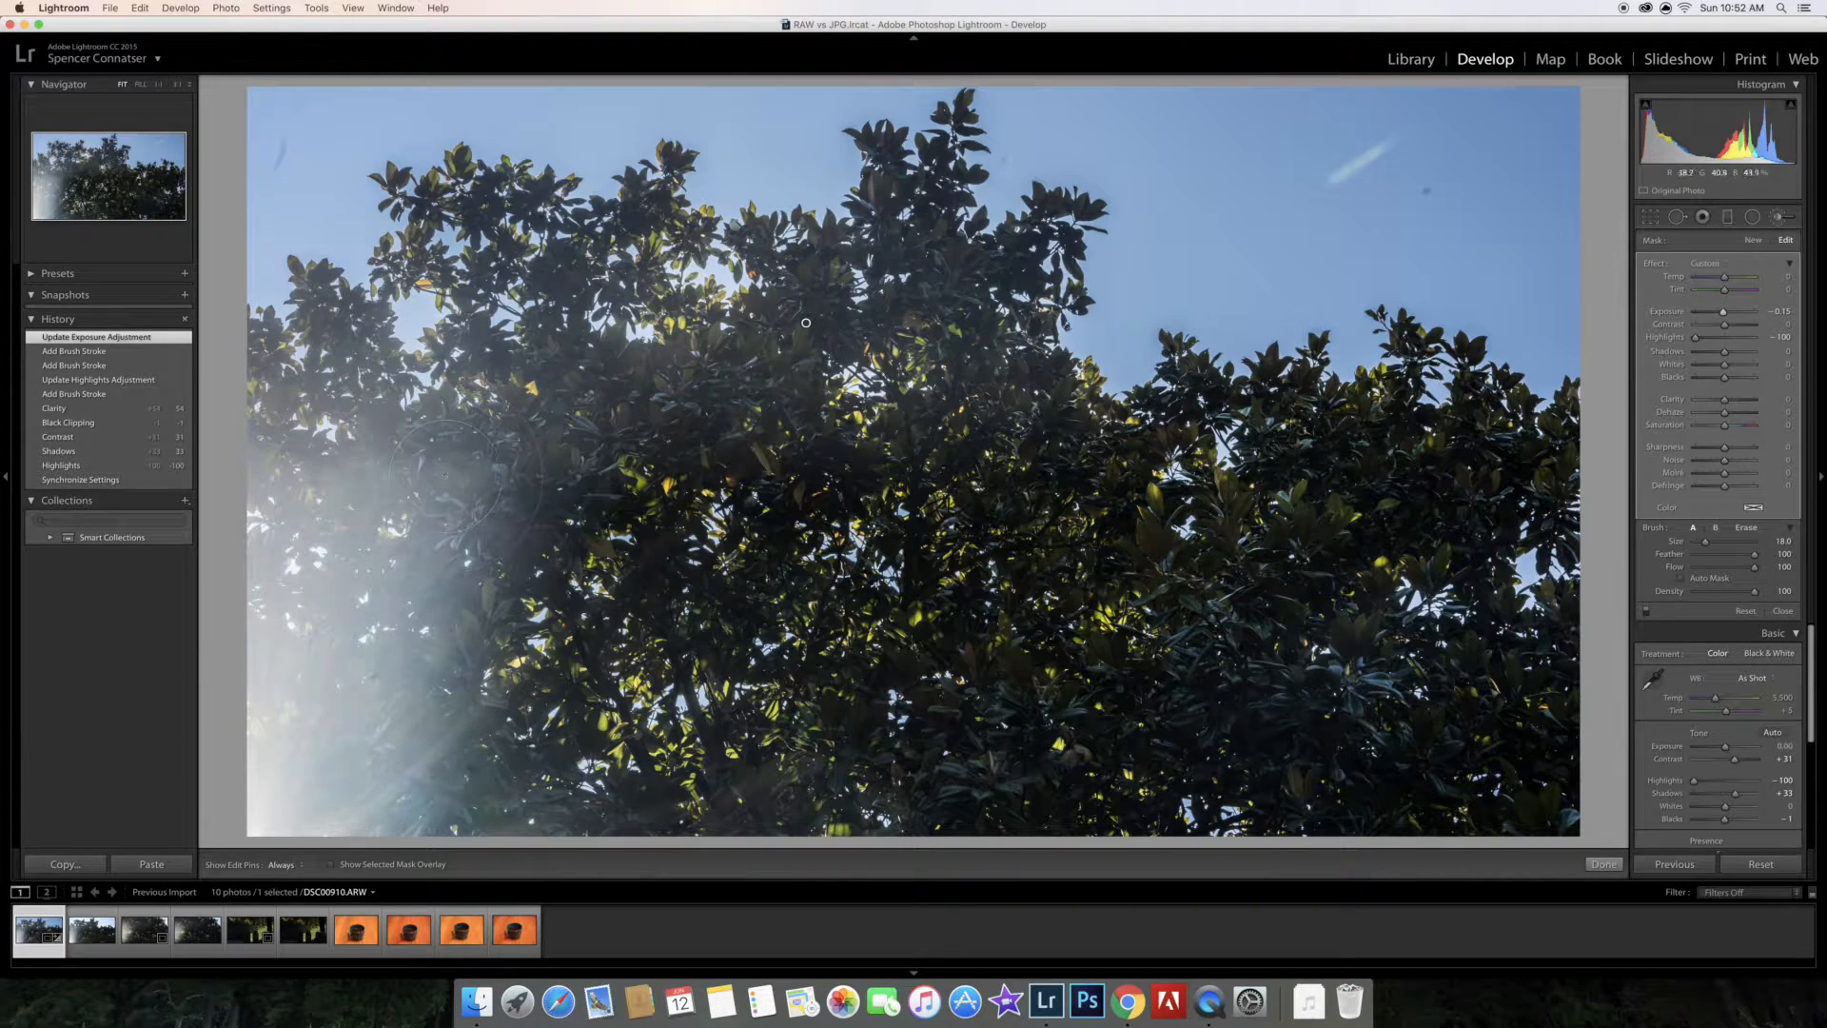
key(h)
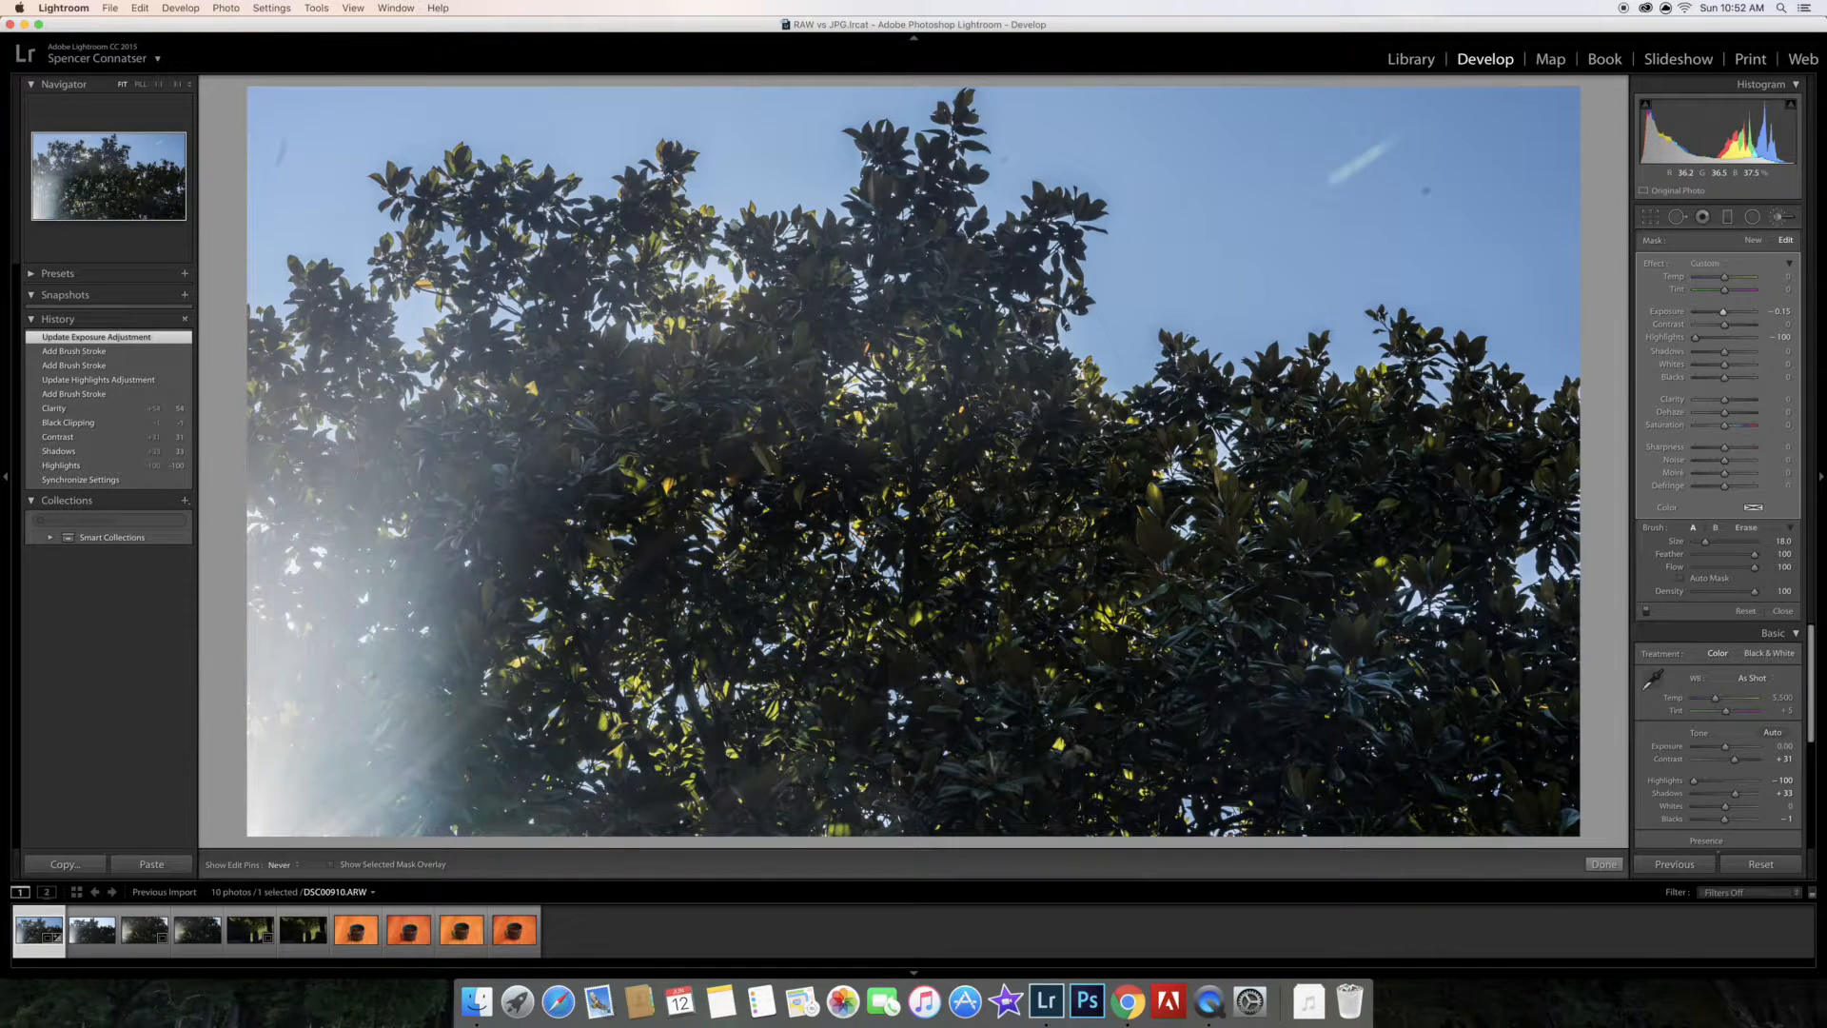
mouse_move(481, 539)
mouse_down()
mouse_move(288, 462)
mouse_move(470, 605)
mouse_move(466, 758)
mouse_move(503, 767)
mouse_up()
mouse_move(762, 488)
mouse_down()
mouse_move(914, 386)
mouse_move(832, 455)
mouse_move(754, 458)
mouse_move(817, 337)
mouse_move(924, 307)
mouse_move(948, 433)
mouse_move(871, 344)
mouse_move(882, 365)
mouse_move(913, 284)
mouse_move(908, 423)
mouse_move(816, 465)
mouse_move(700, 381)
mouse_move(647, 396)
mouse_move(767, 427)
mouse_move(680, 479)
mouse_move(527, 324)
mouse_move(557, 462)
mouse_move(483, 490)
mouse_move(332, 458)
mouse_move(576, 448)
mouse_up()
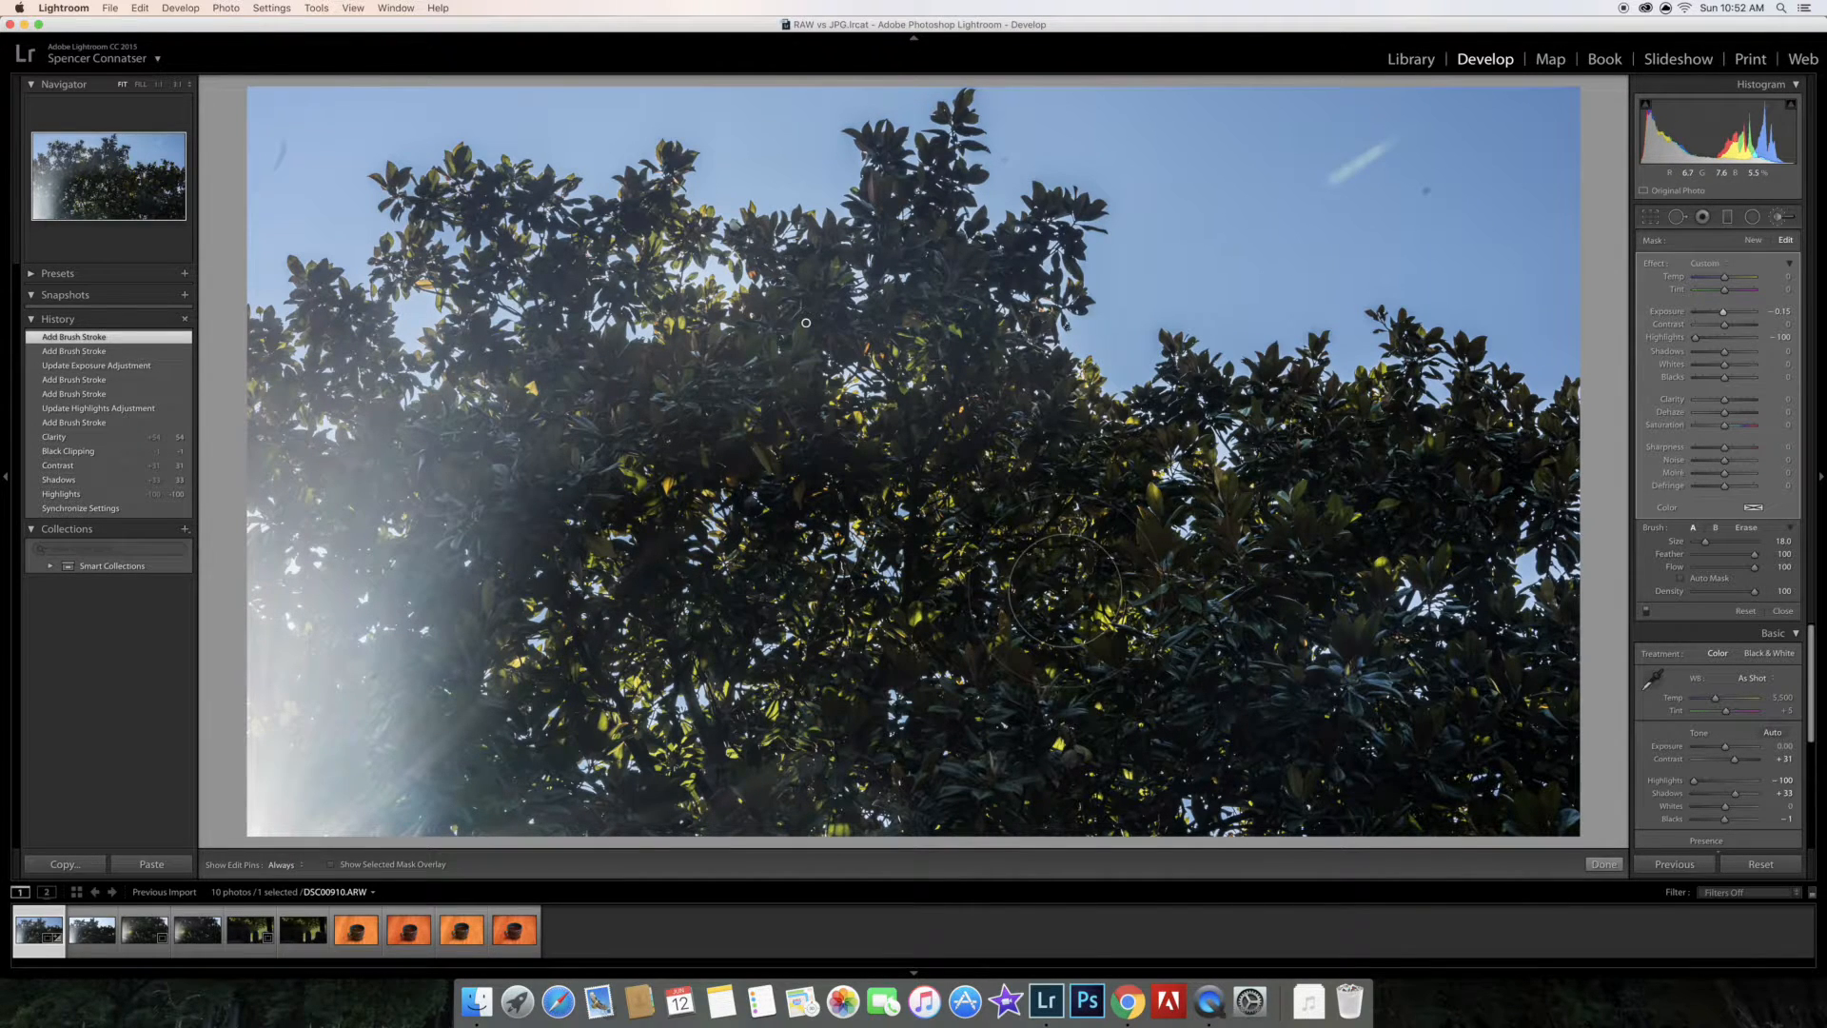
click(1602, 866)
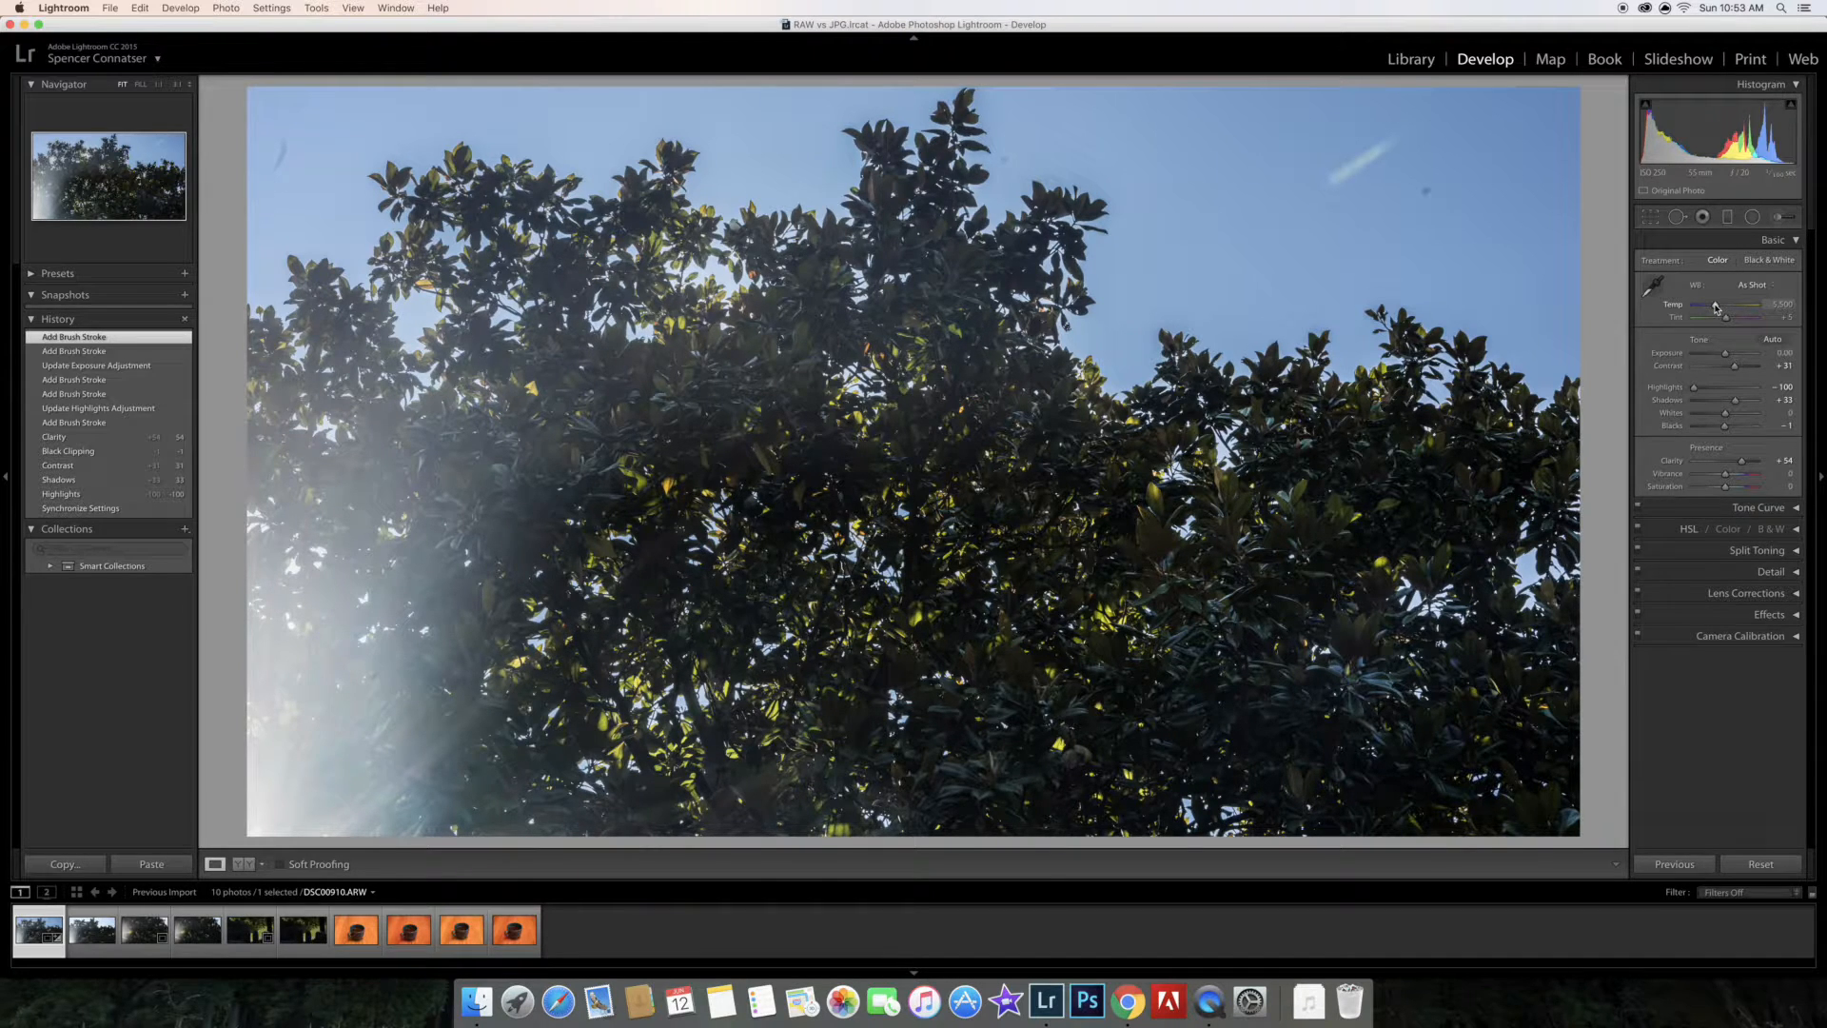
Try shifting the RAW photo's white balance temperature, then return it to about 5,500 K
click(1777, 306)
drag(1717, 307, 1732, 306)
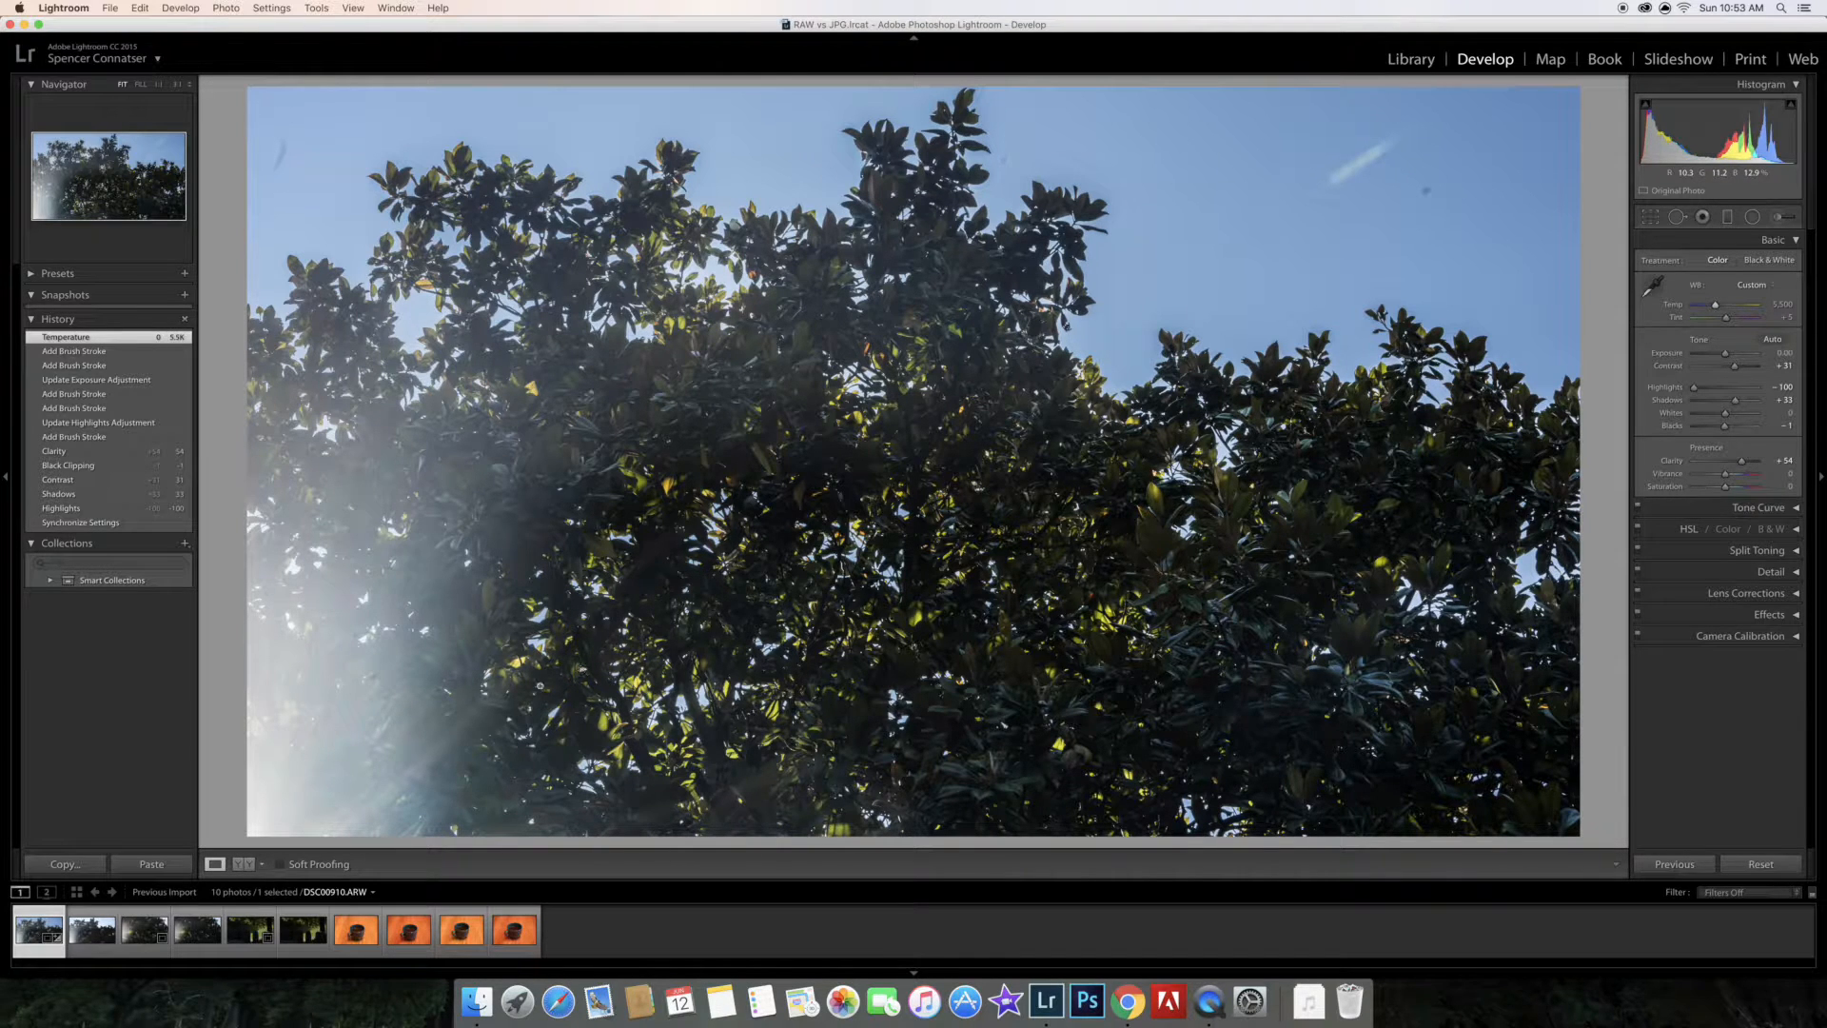
Synchronize the develop settings except Crop from DSC00910.ARW to DSC00910.JPG, then select only the RAW photo
click(88, 947)
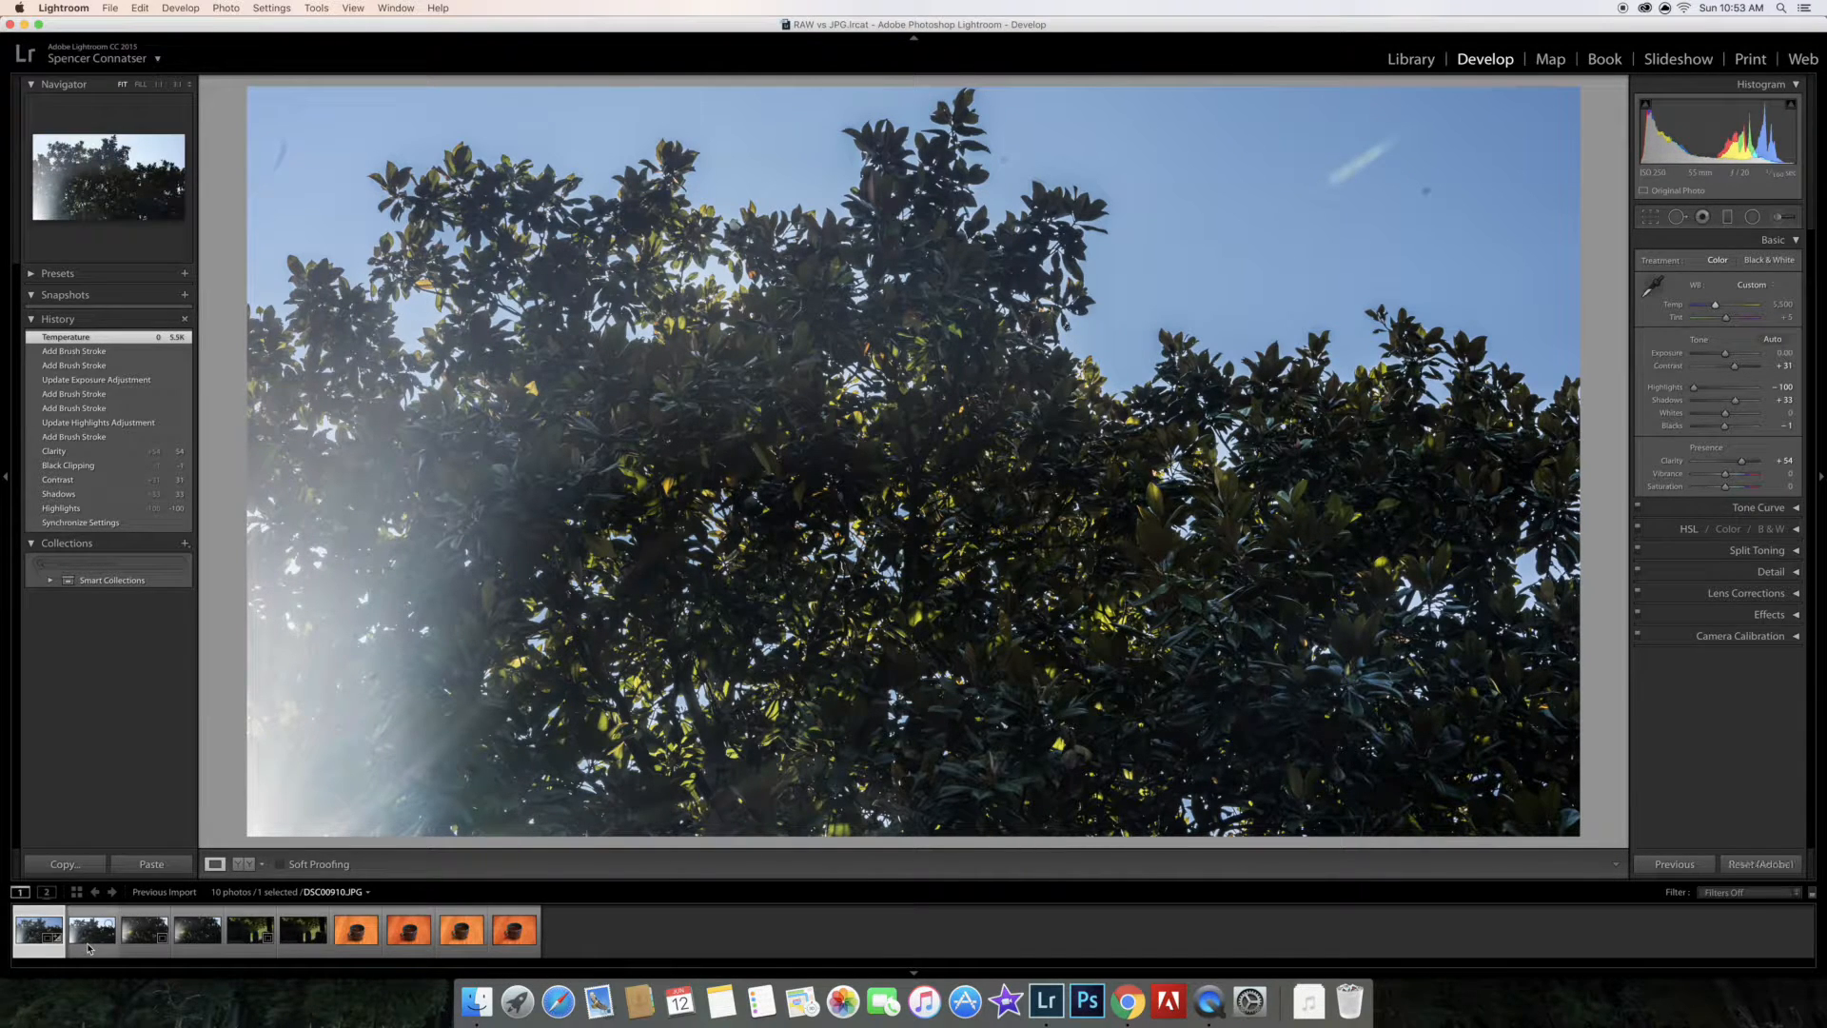
super+click(88, 947)
click(1670, 864)
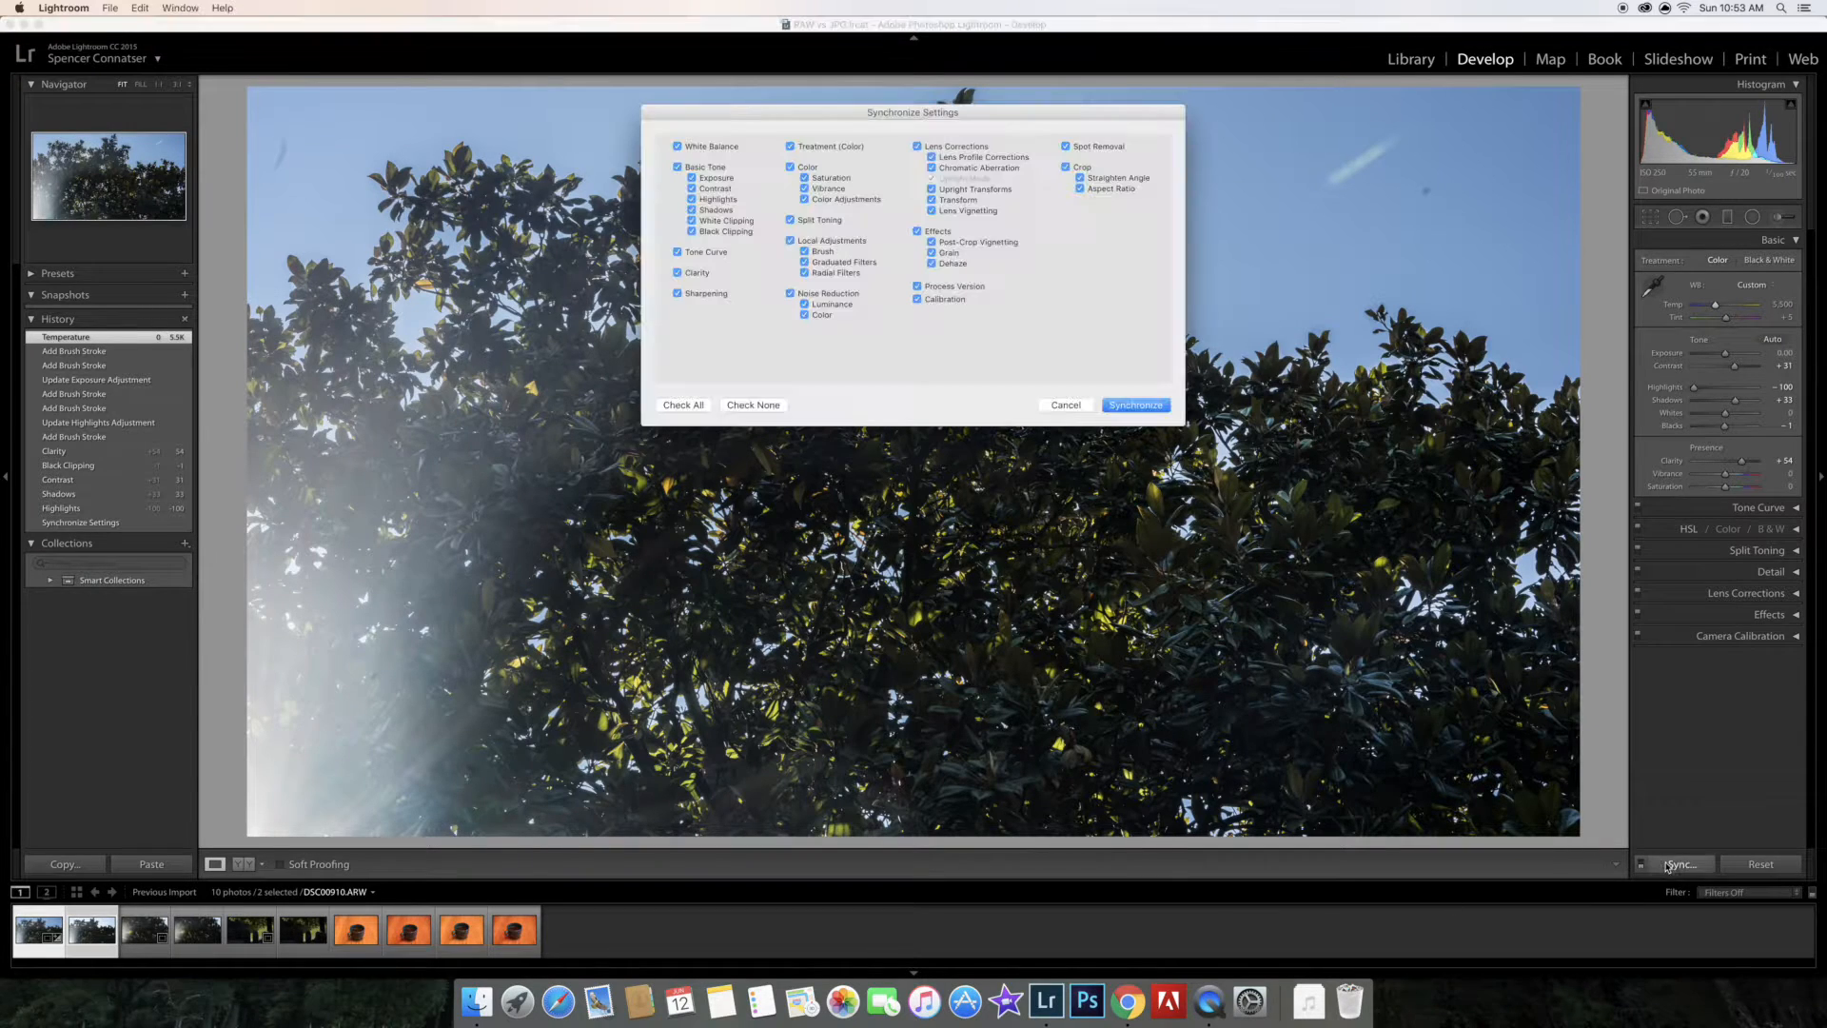
click(1066, 168)
click(1137, 407)
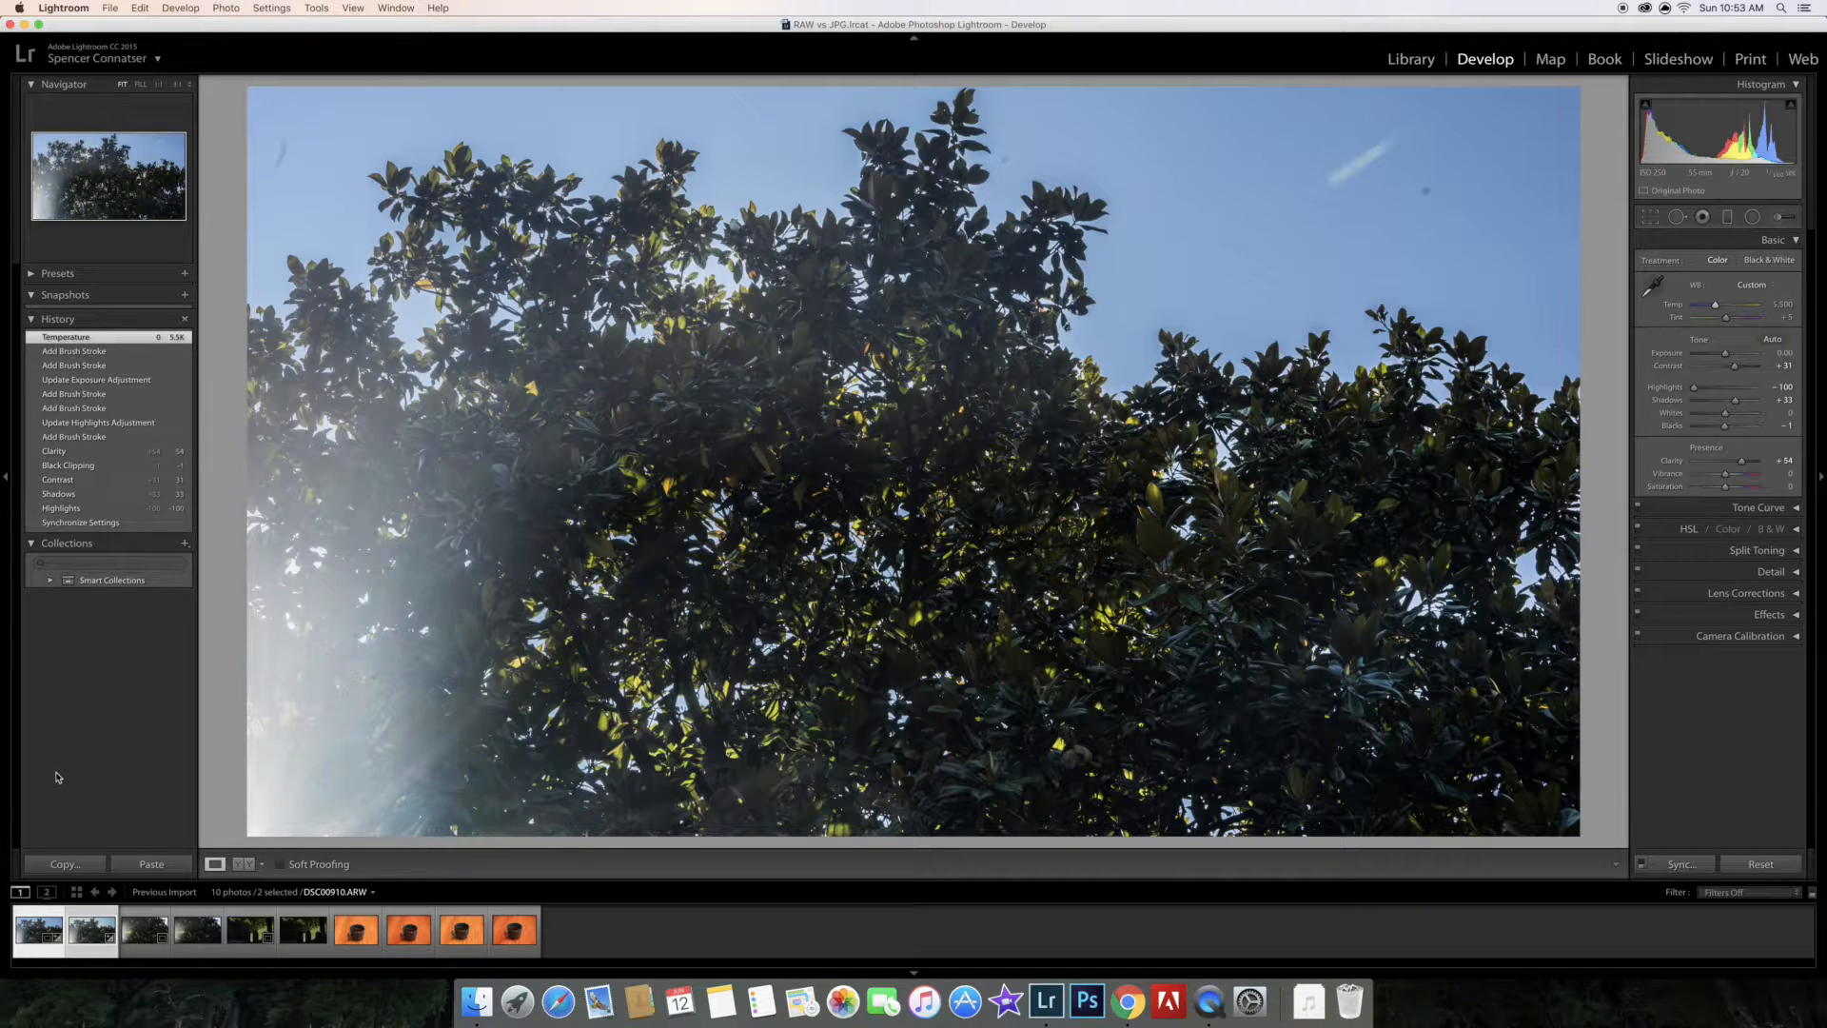
click(55, 951)
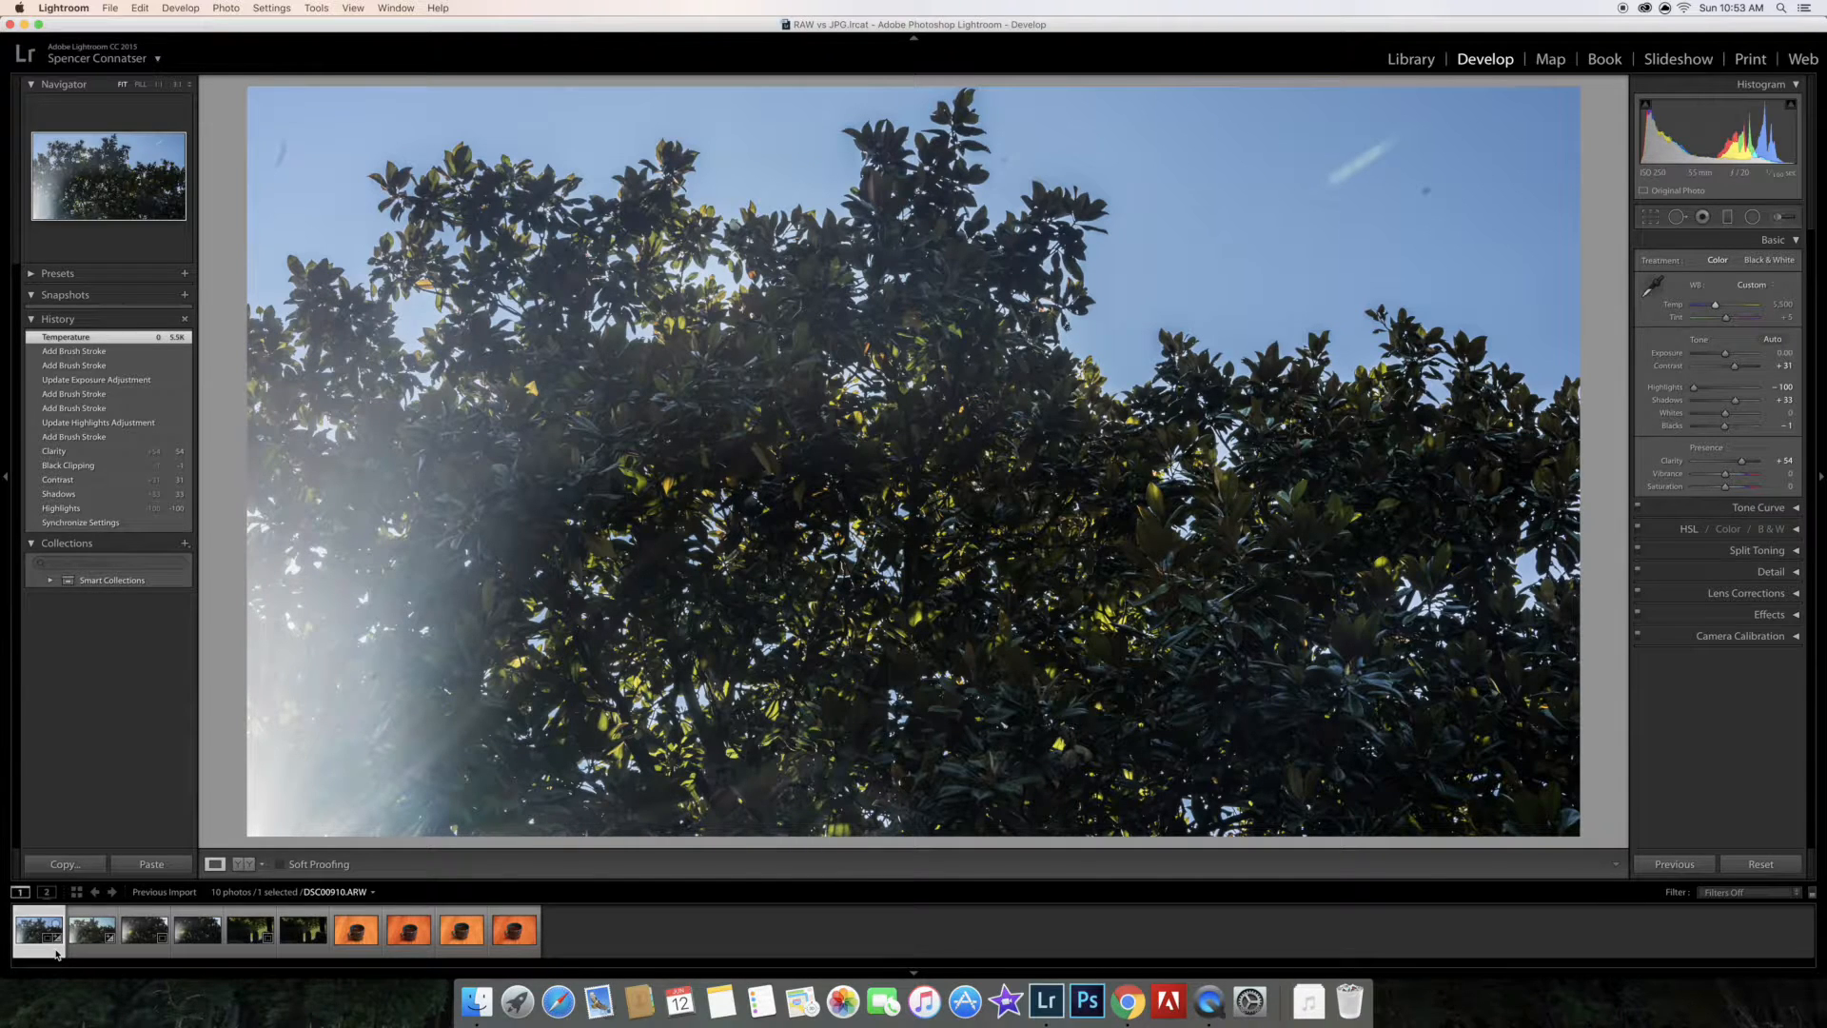
Compare the edited DSC00910 RAW photo with its synchronized JPG version, examining the sky, the hazy area and the foliage
key(Right)
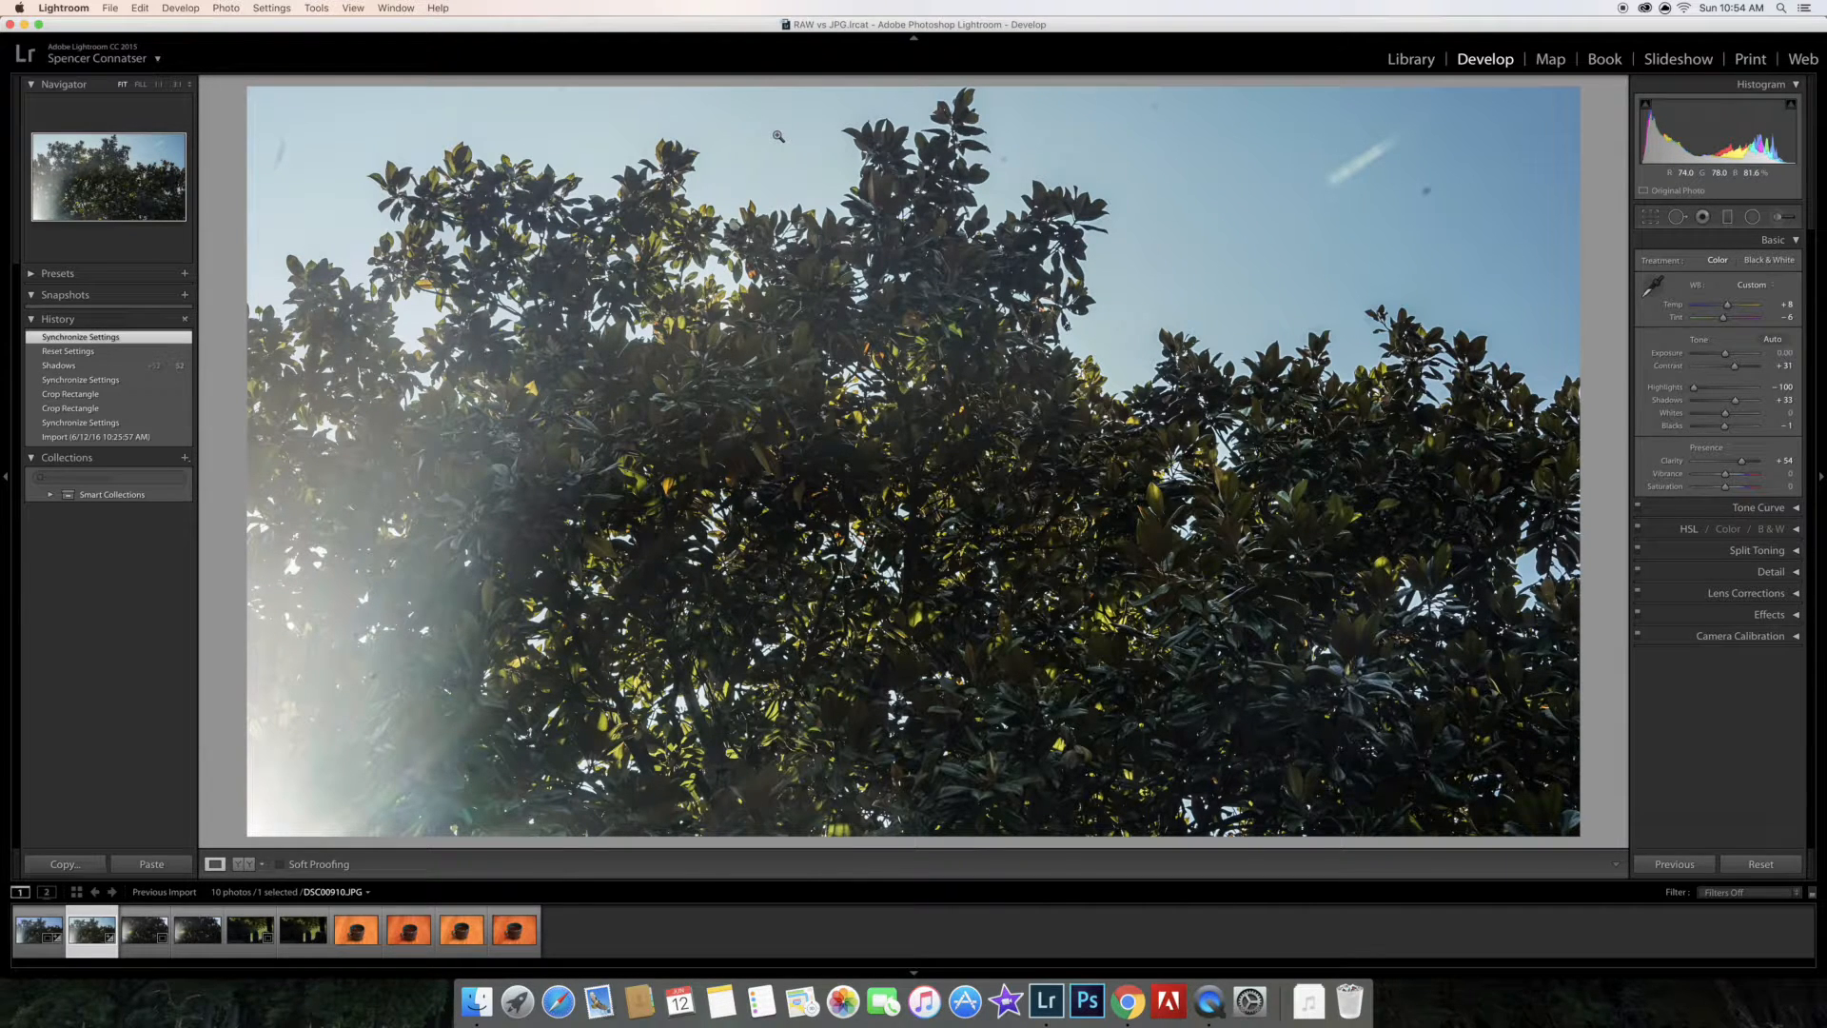
click(21, 940)
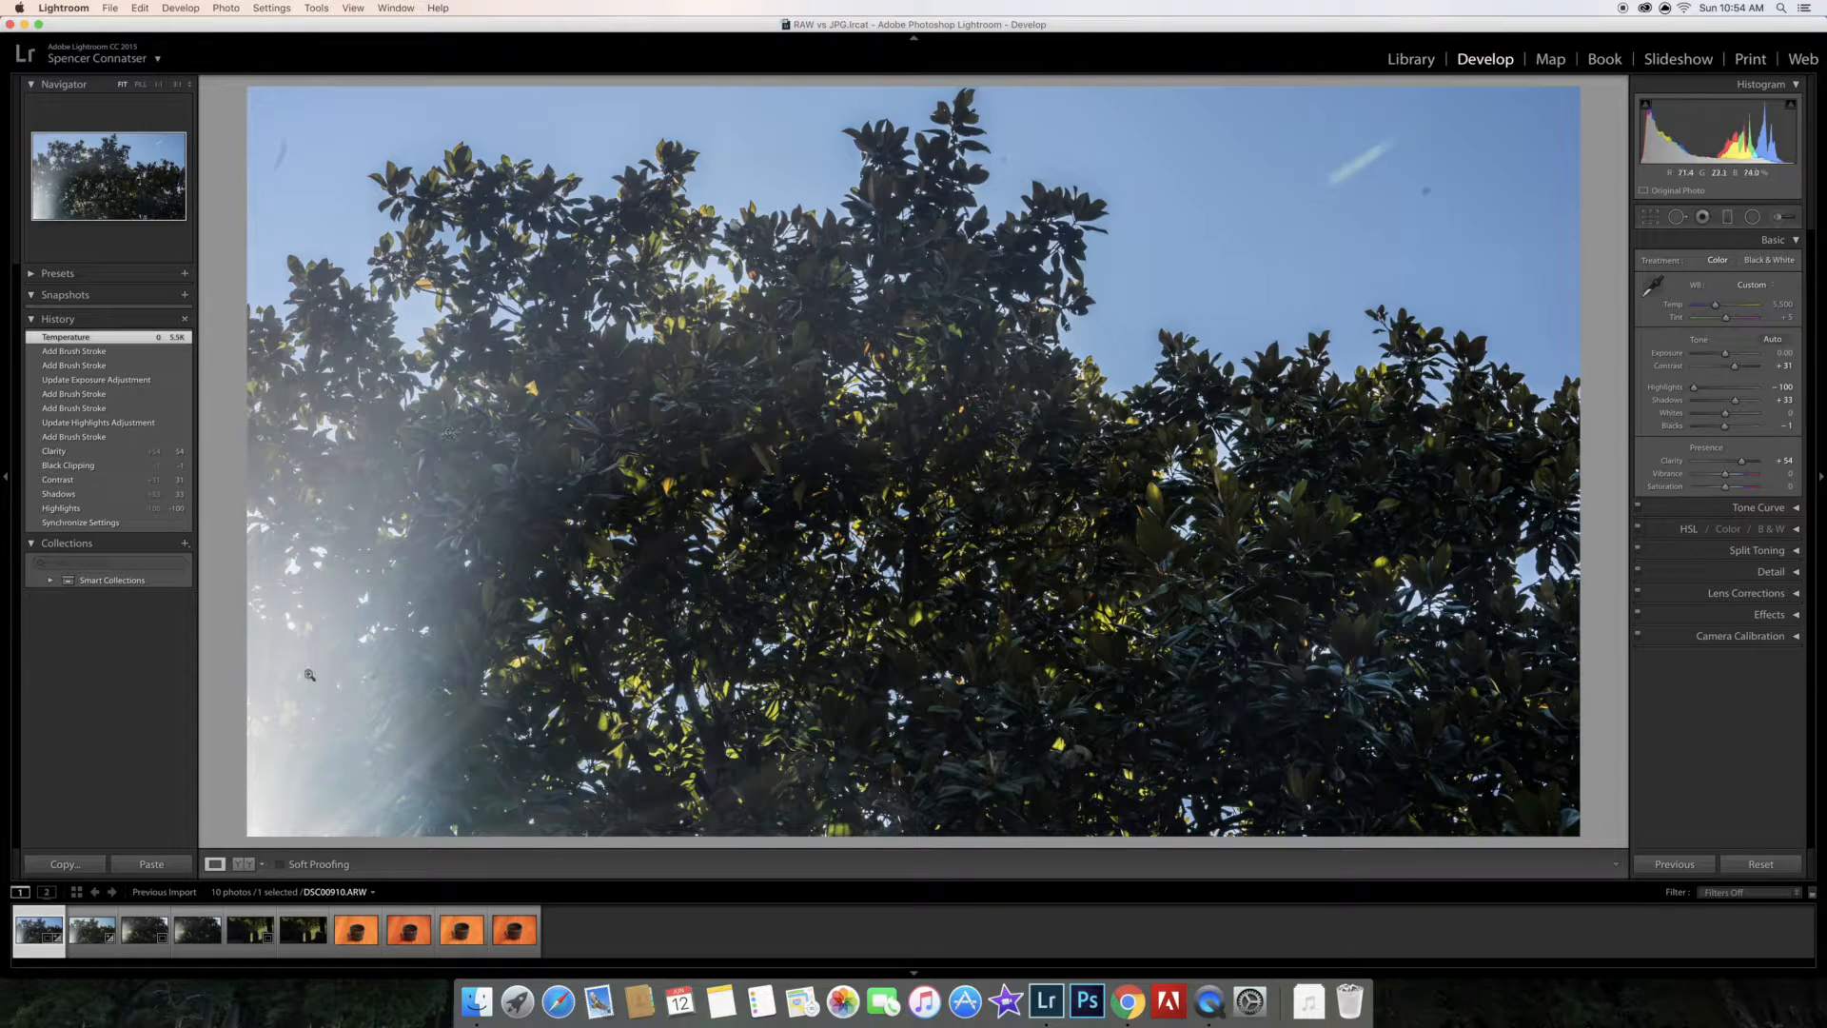
click(85, 947)
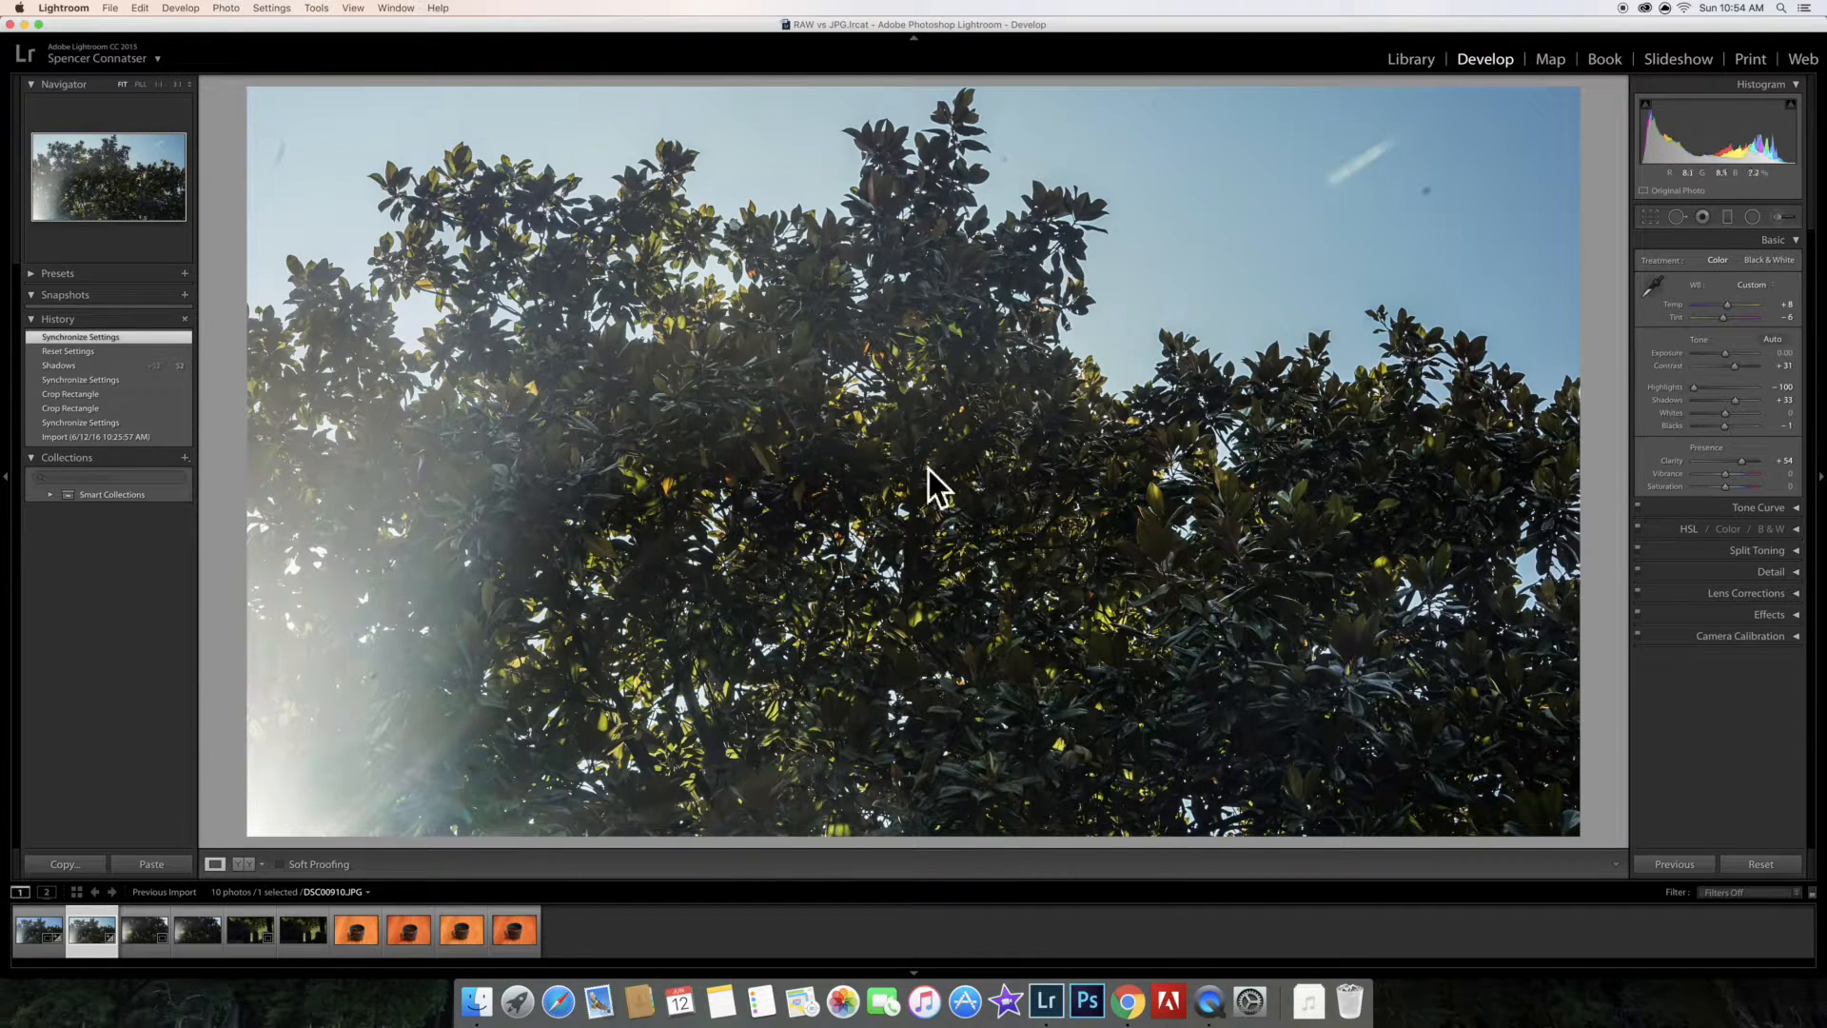
key(Left)
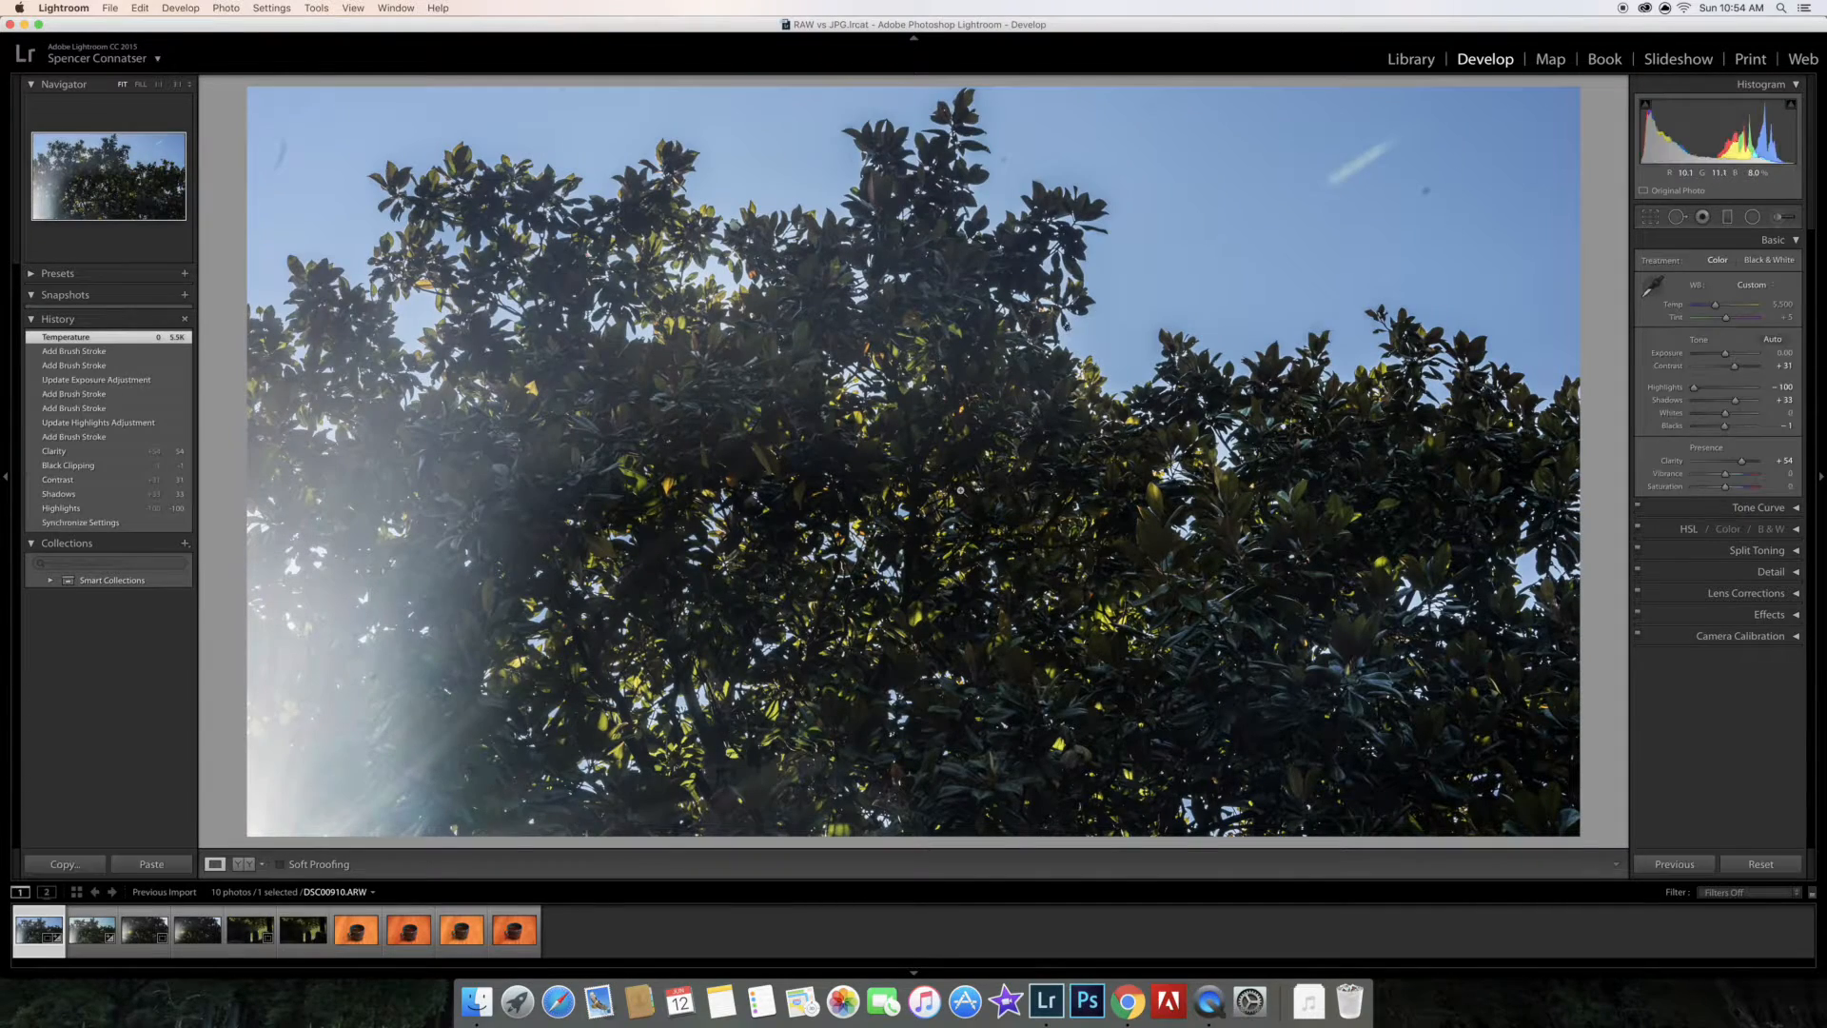
key(Right)
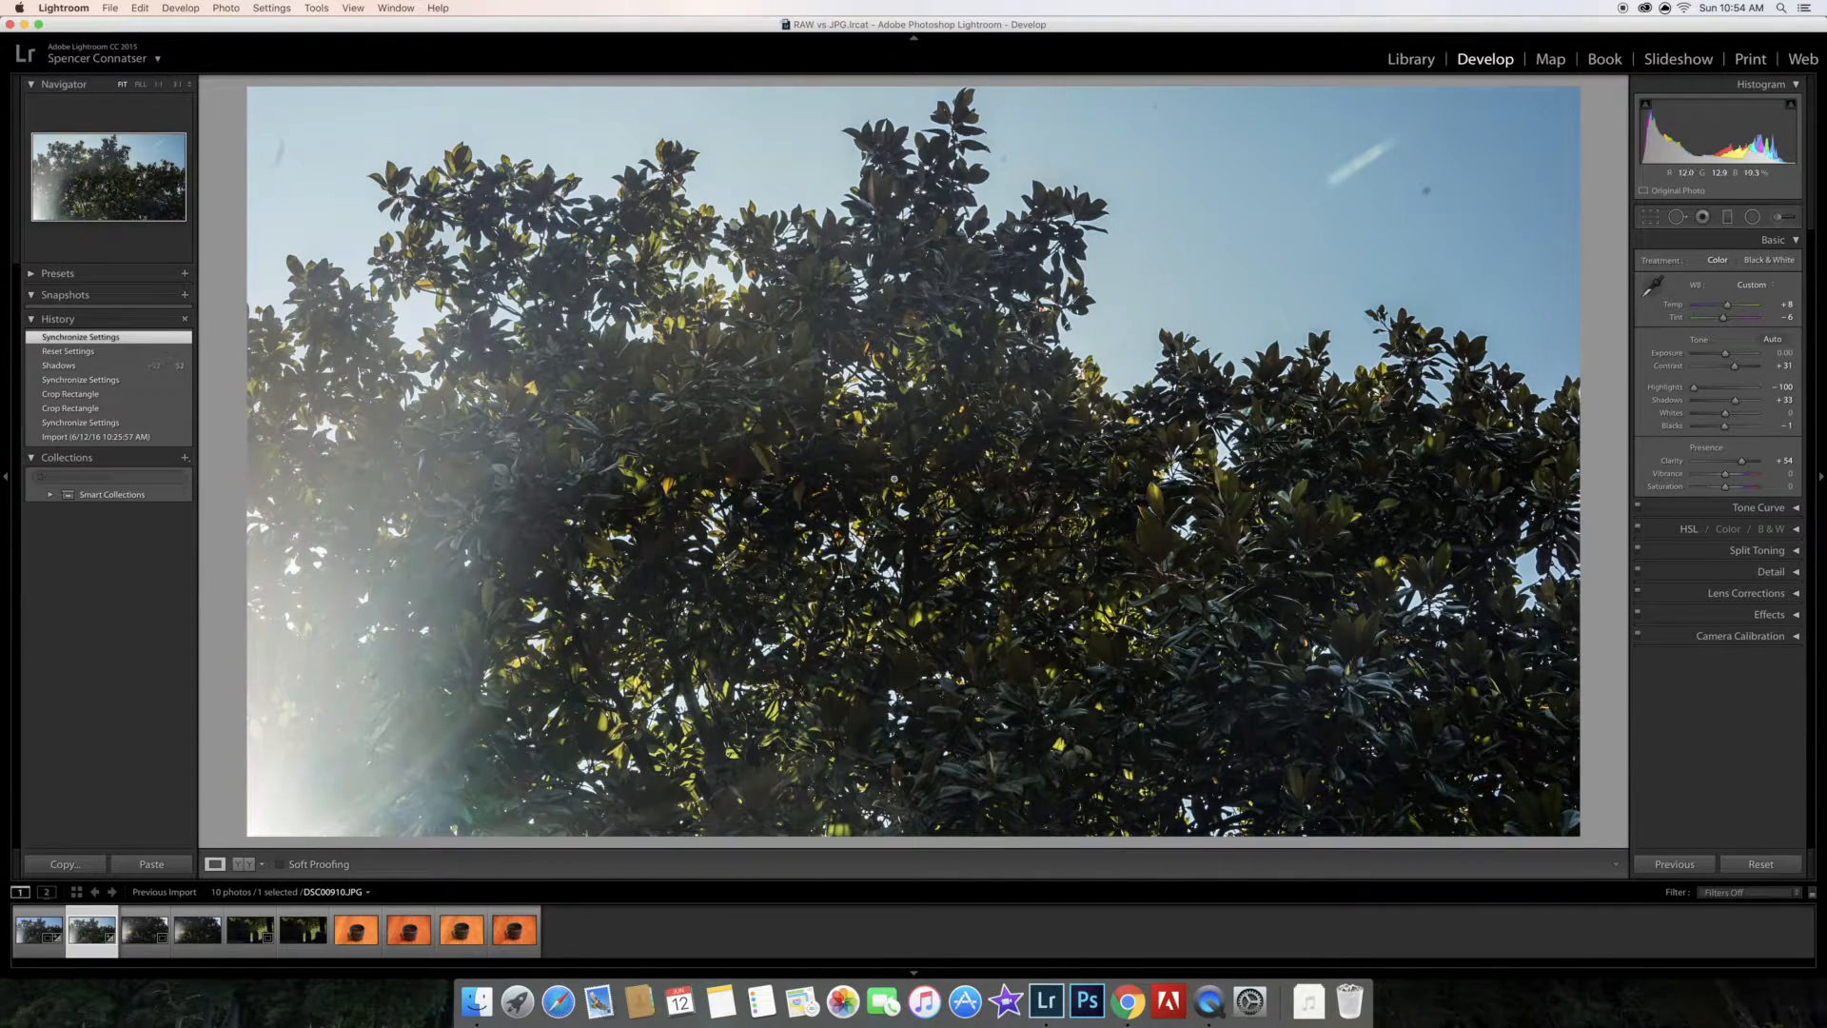
key(Left)
key(Left)
key(Right)
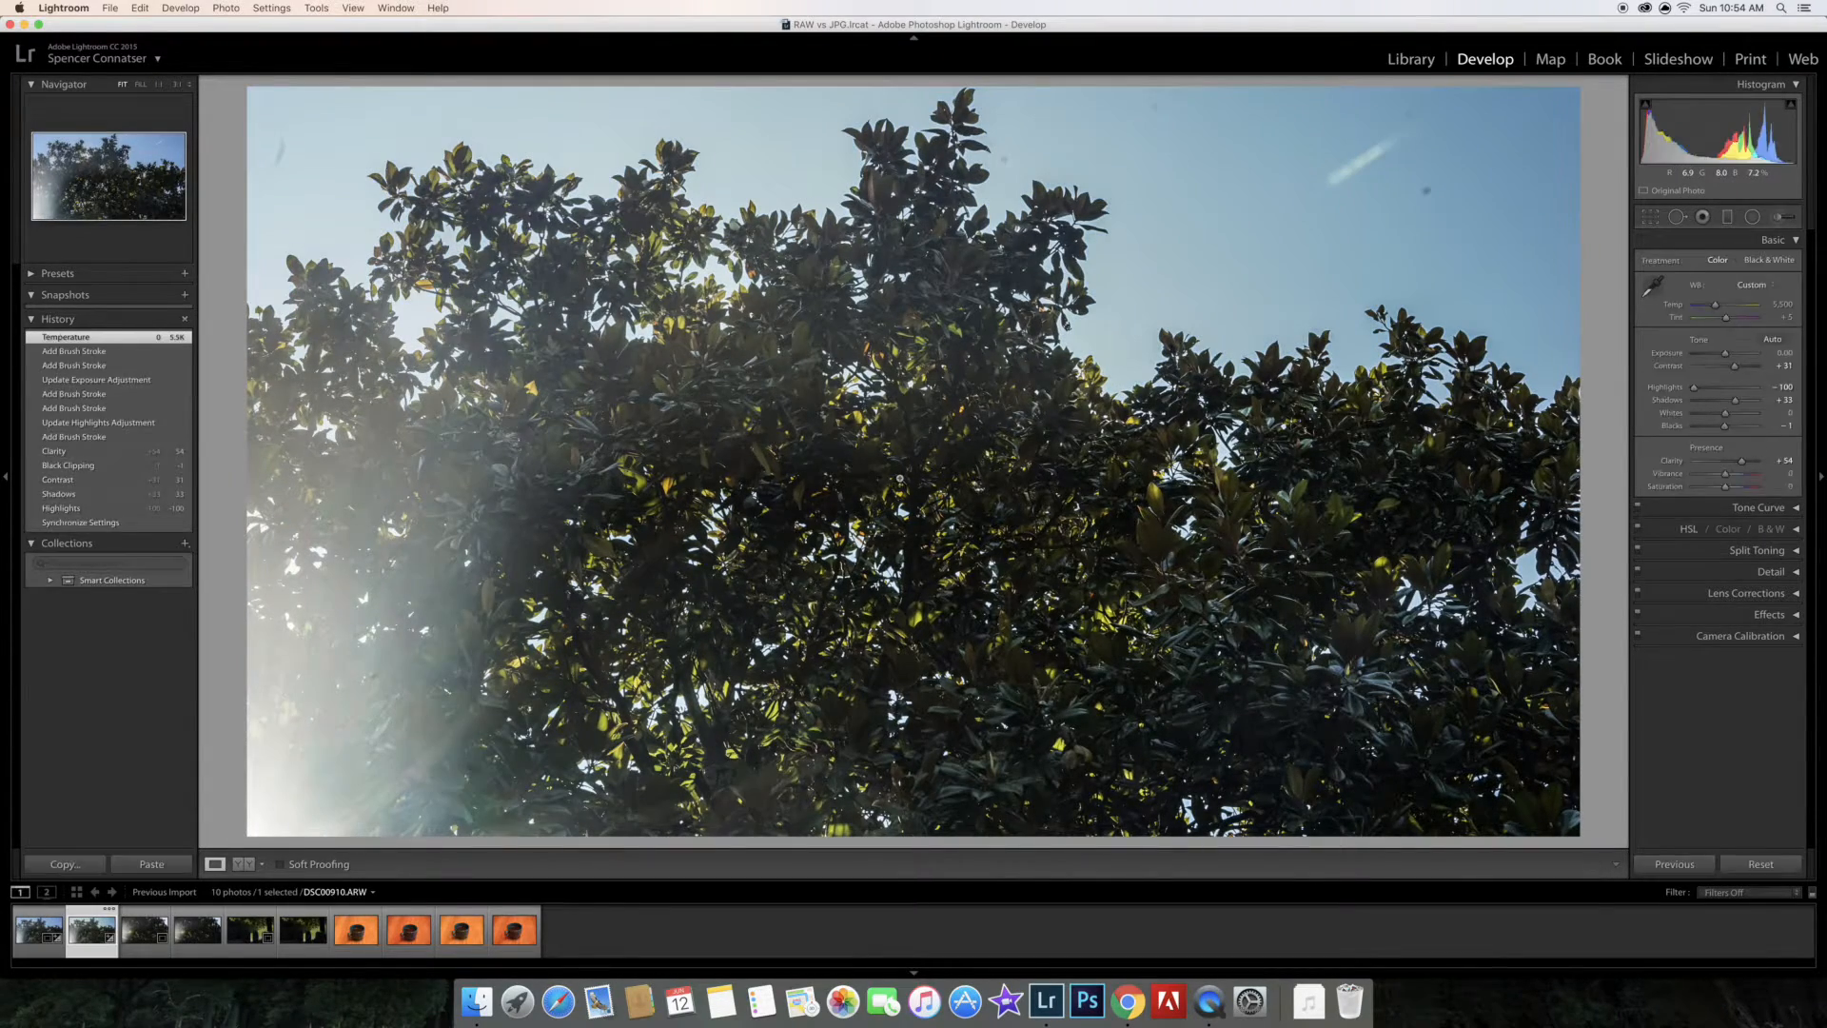
key(Left)
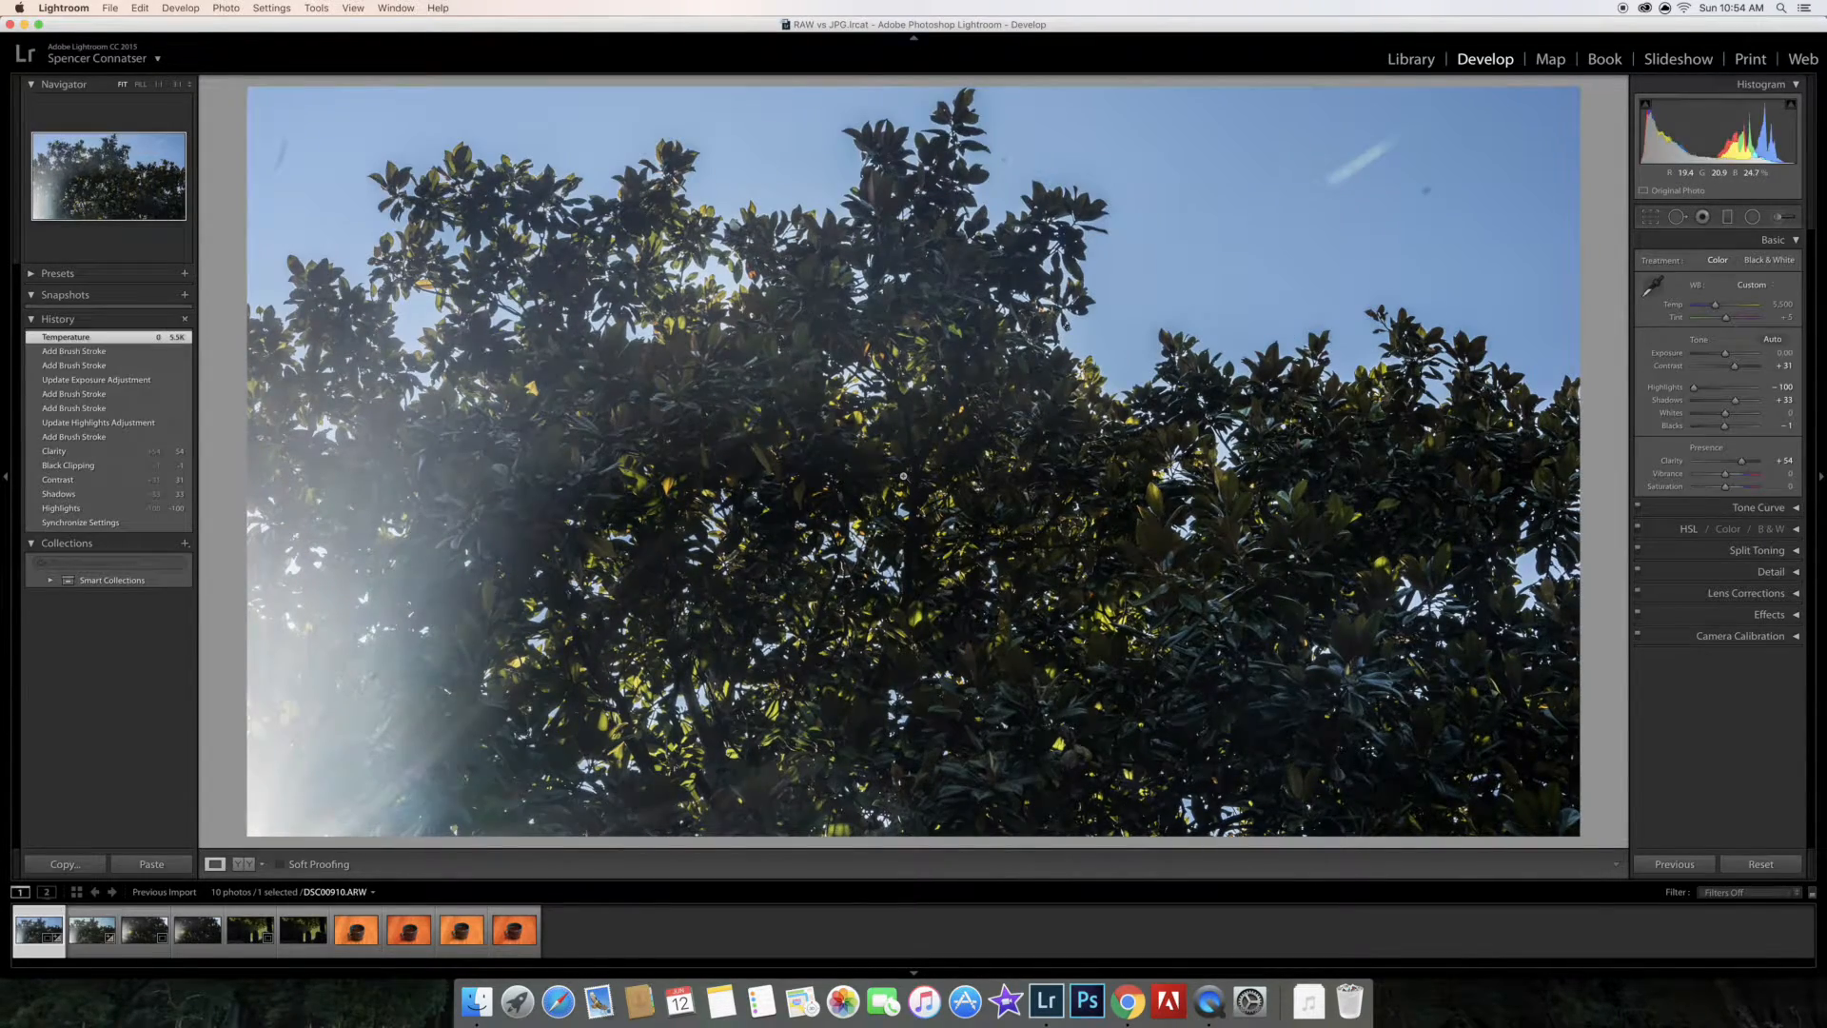
key(Right)
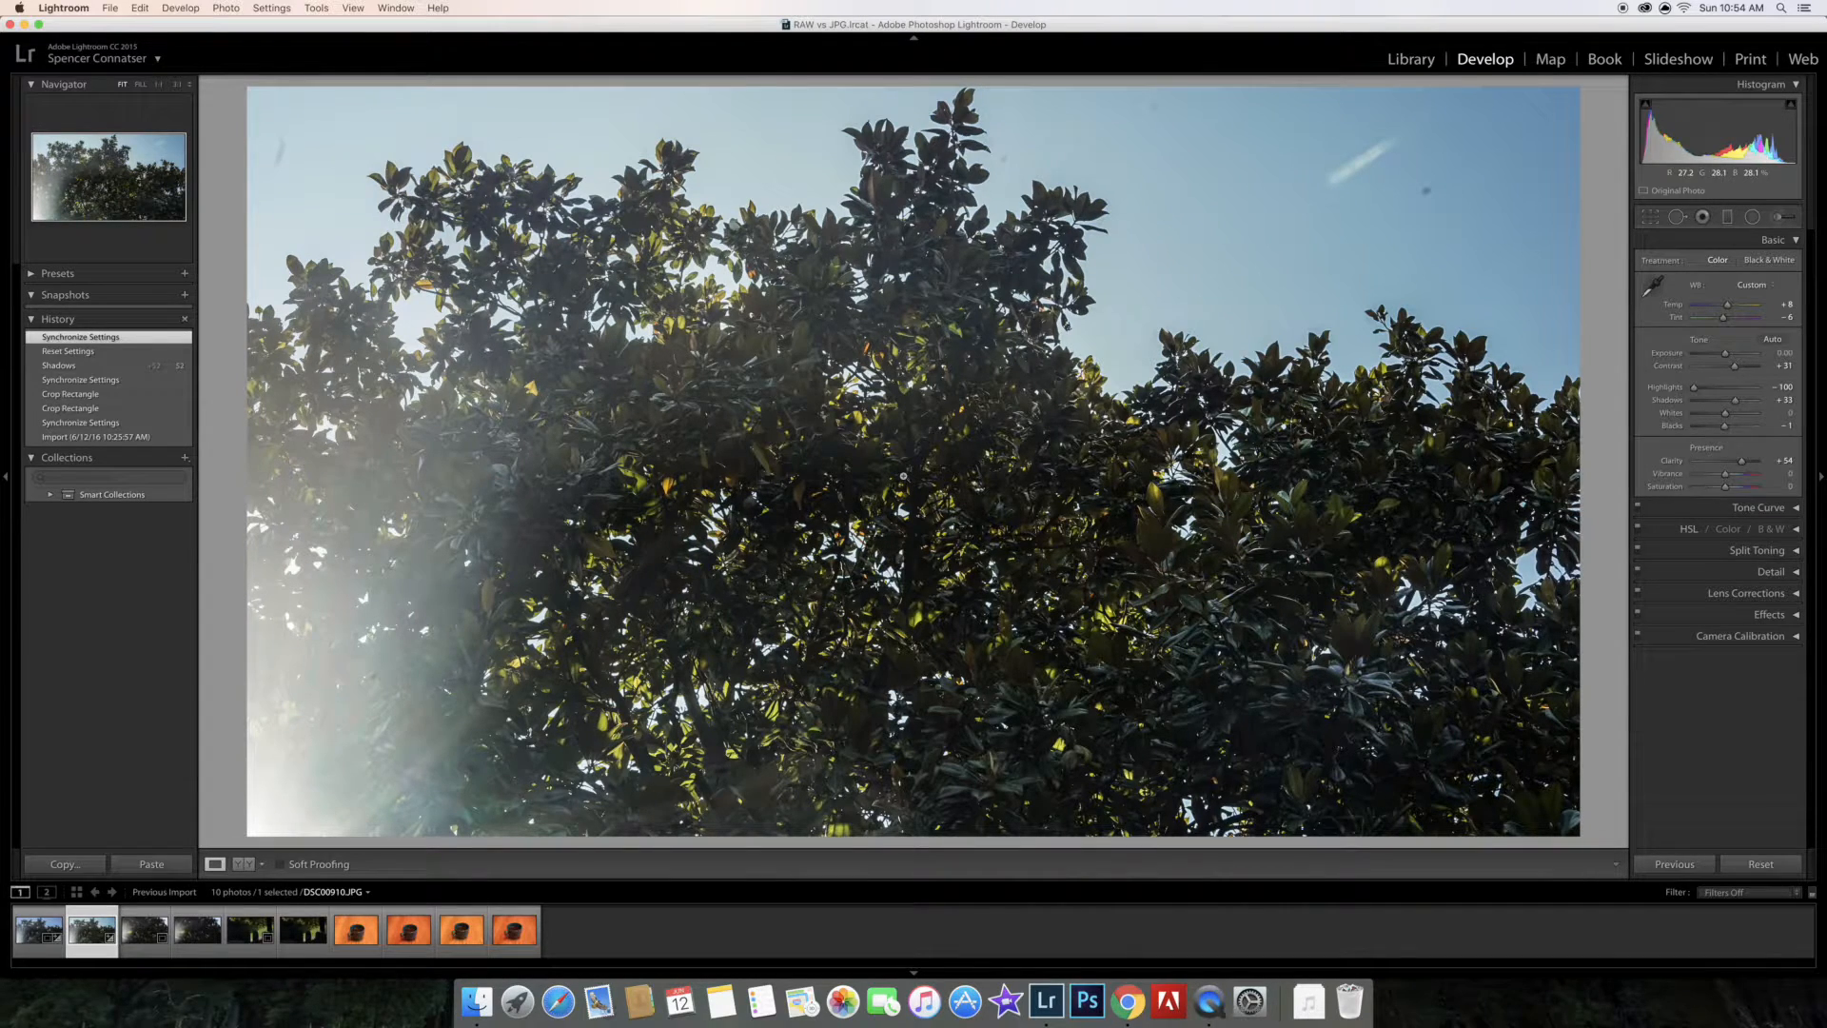
key(Left)
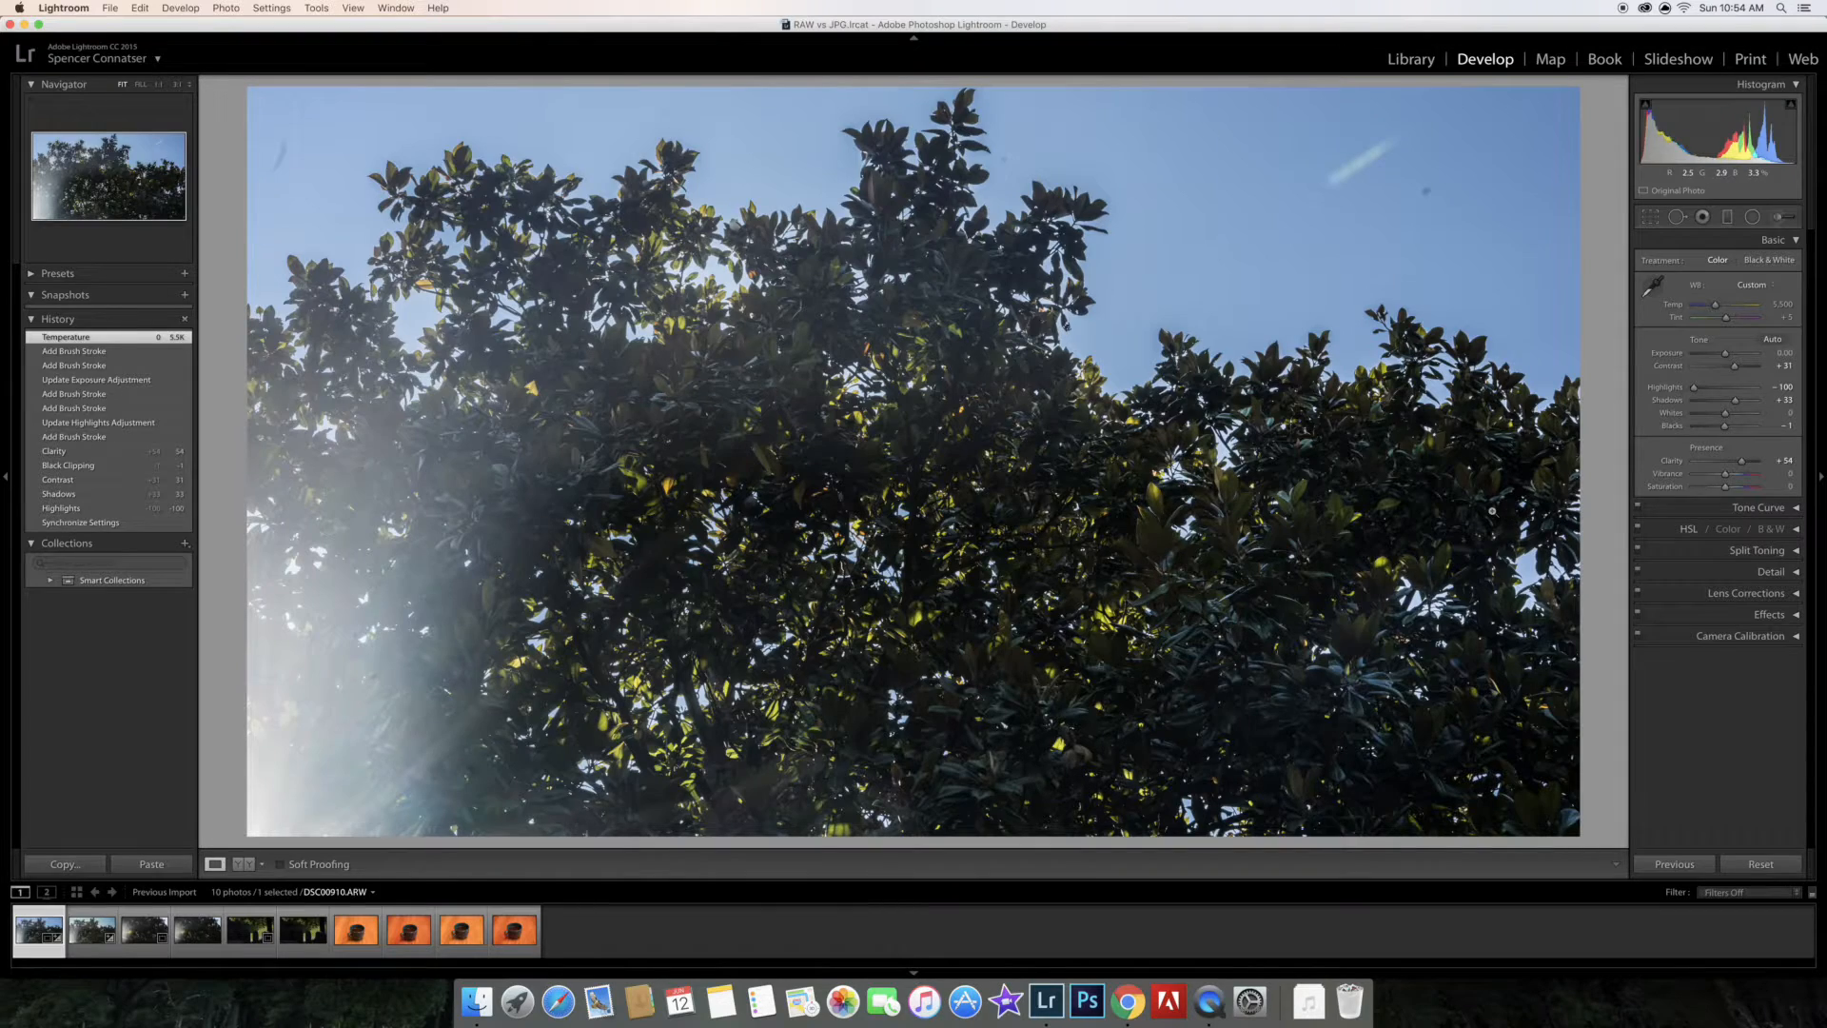
key(Right)
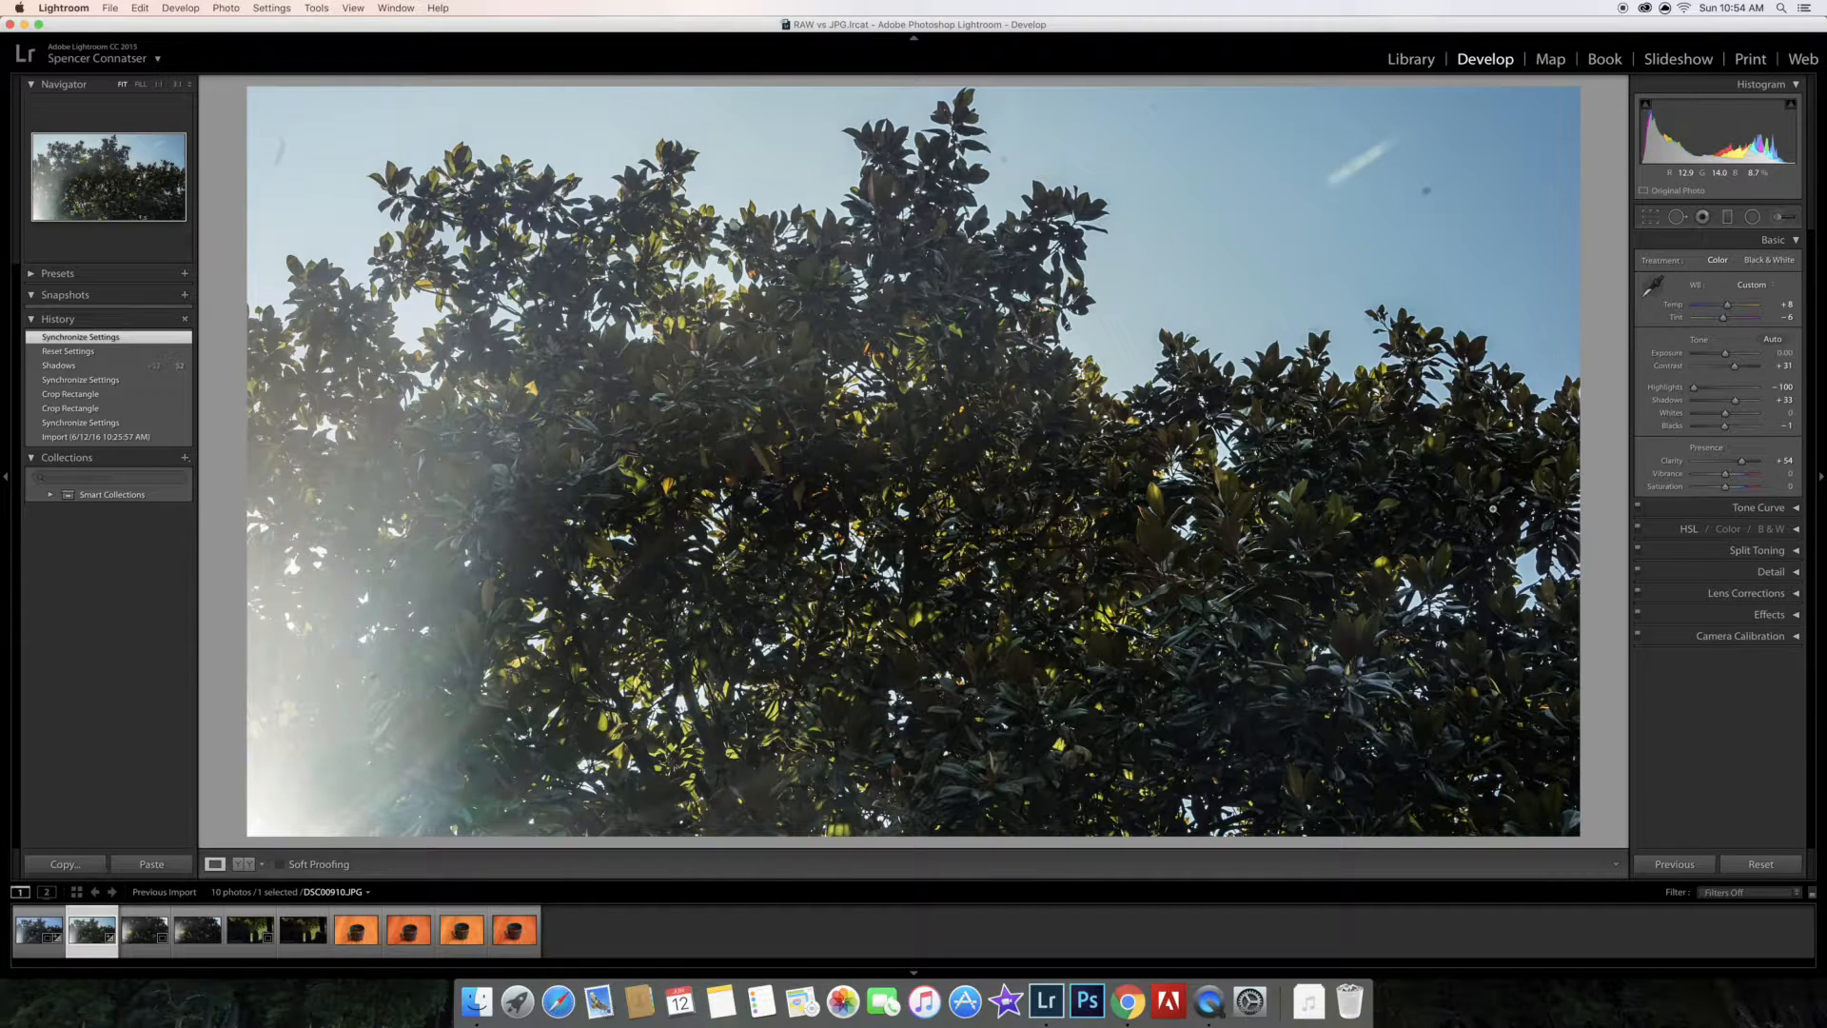
On DSC00911.ARW, set Exposure to +0.50, Highlights to -54, Shadows to +91 and Blacks to -45
key(Right)
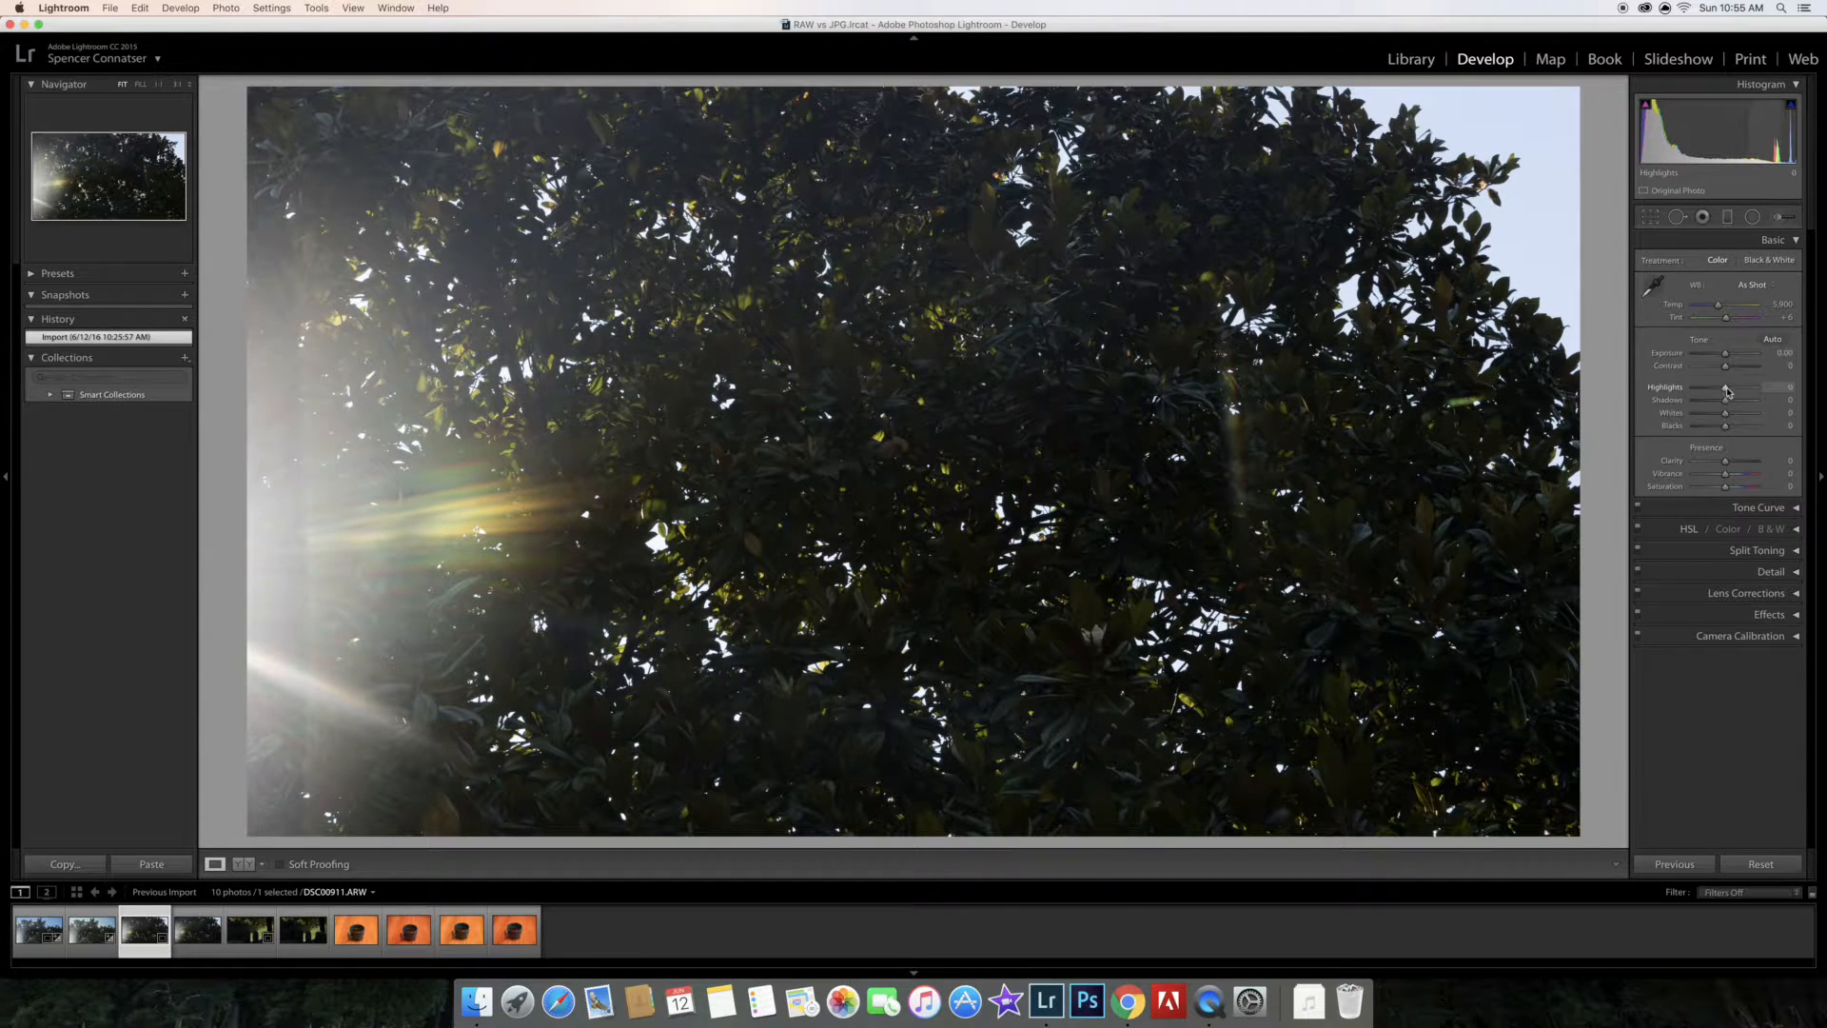
mouse_move(1727, 405)
mouse_down()
mouse_move(1763, 404)
mouse_move(1730, 407)
mouse_up()
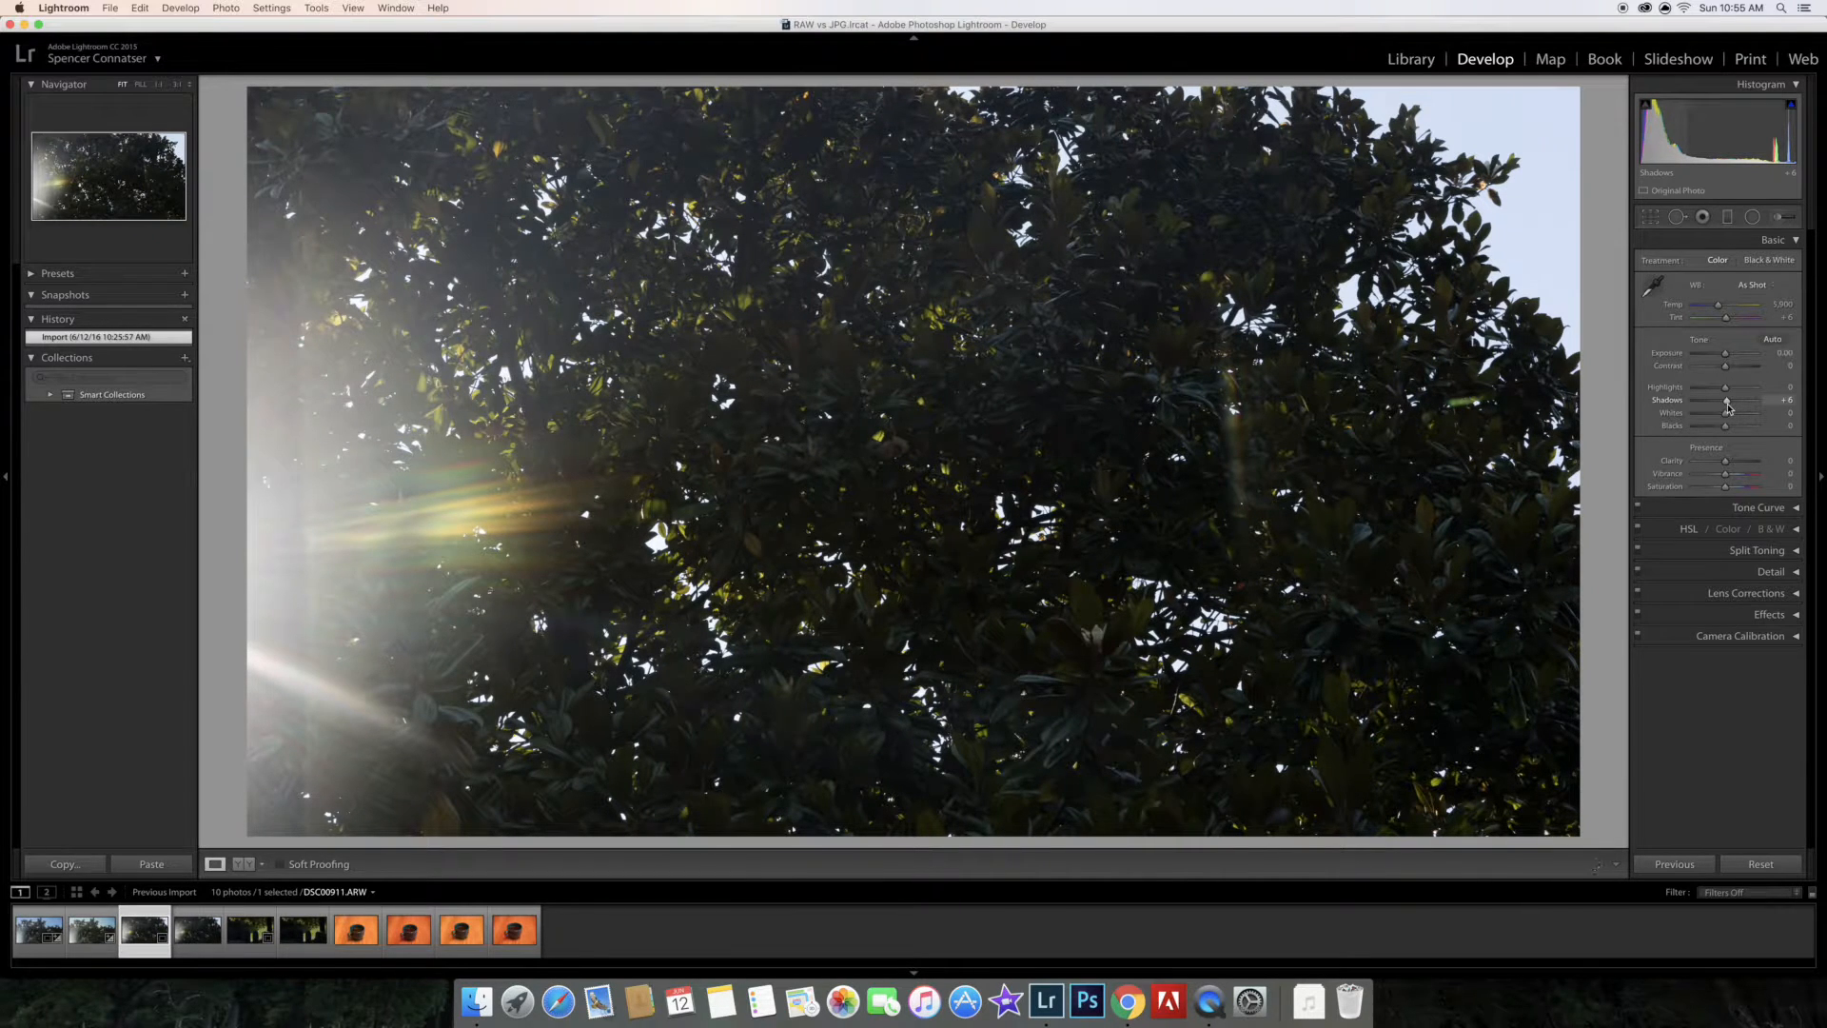
drag(1726, 403, 1732, 361)
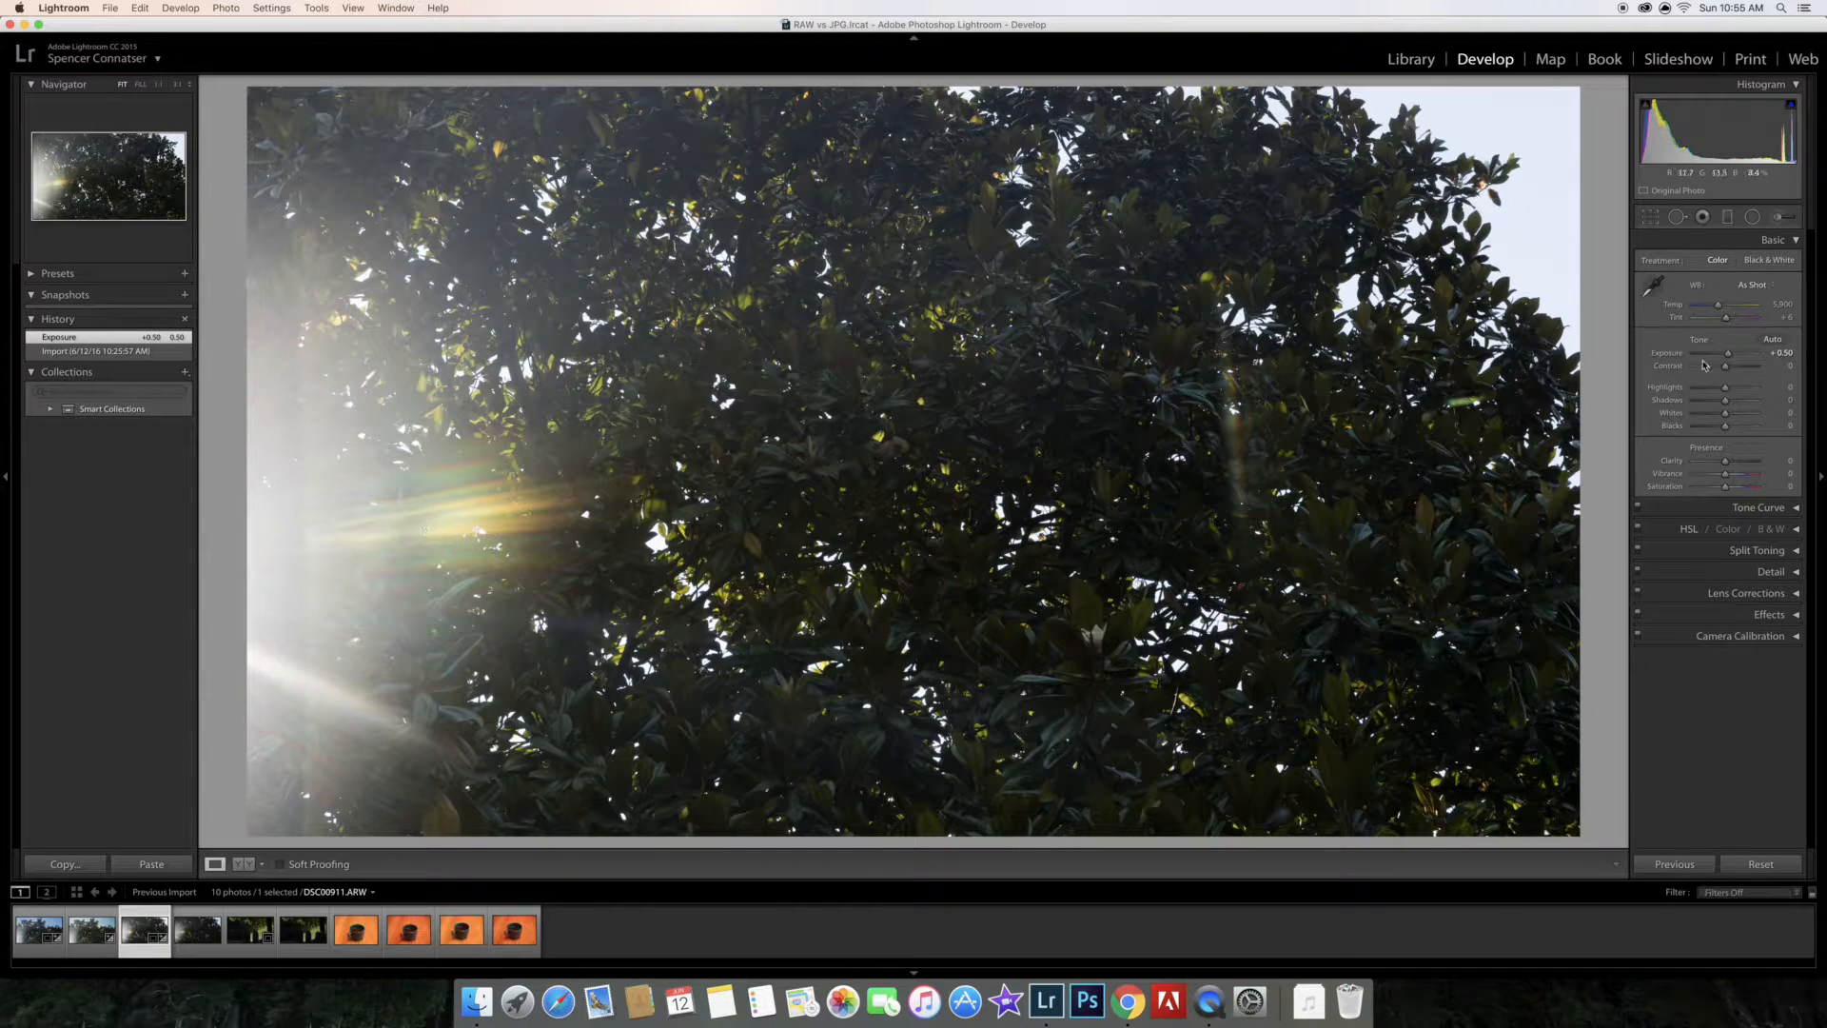
mouse_move(1727, 400)
mouse_down()
mouse_move(1756, 400)
mouse_move(1710, 395)
mouse_move(1713, 433)
mouse_up()
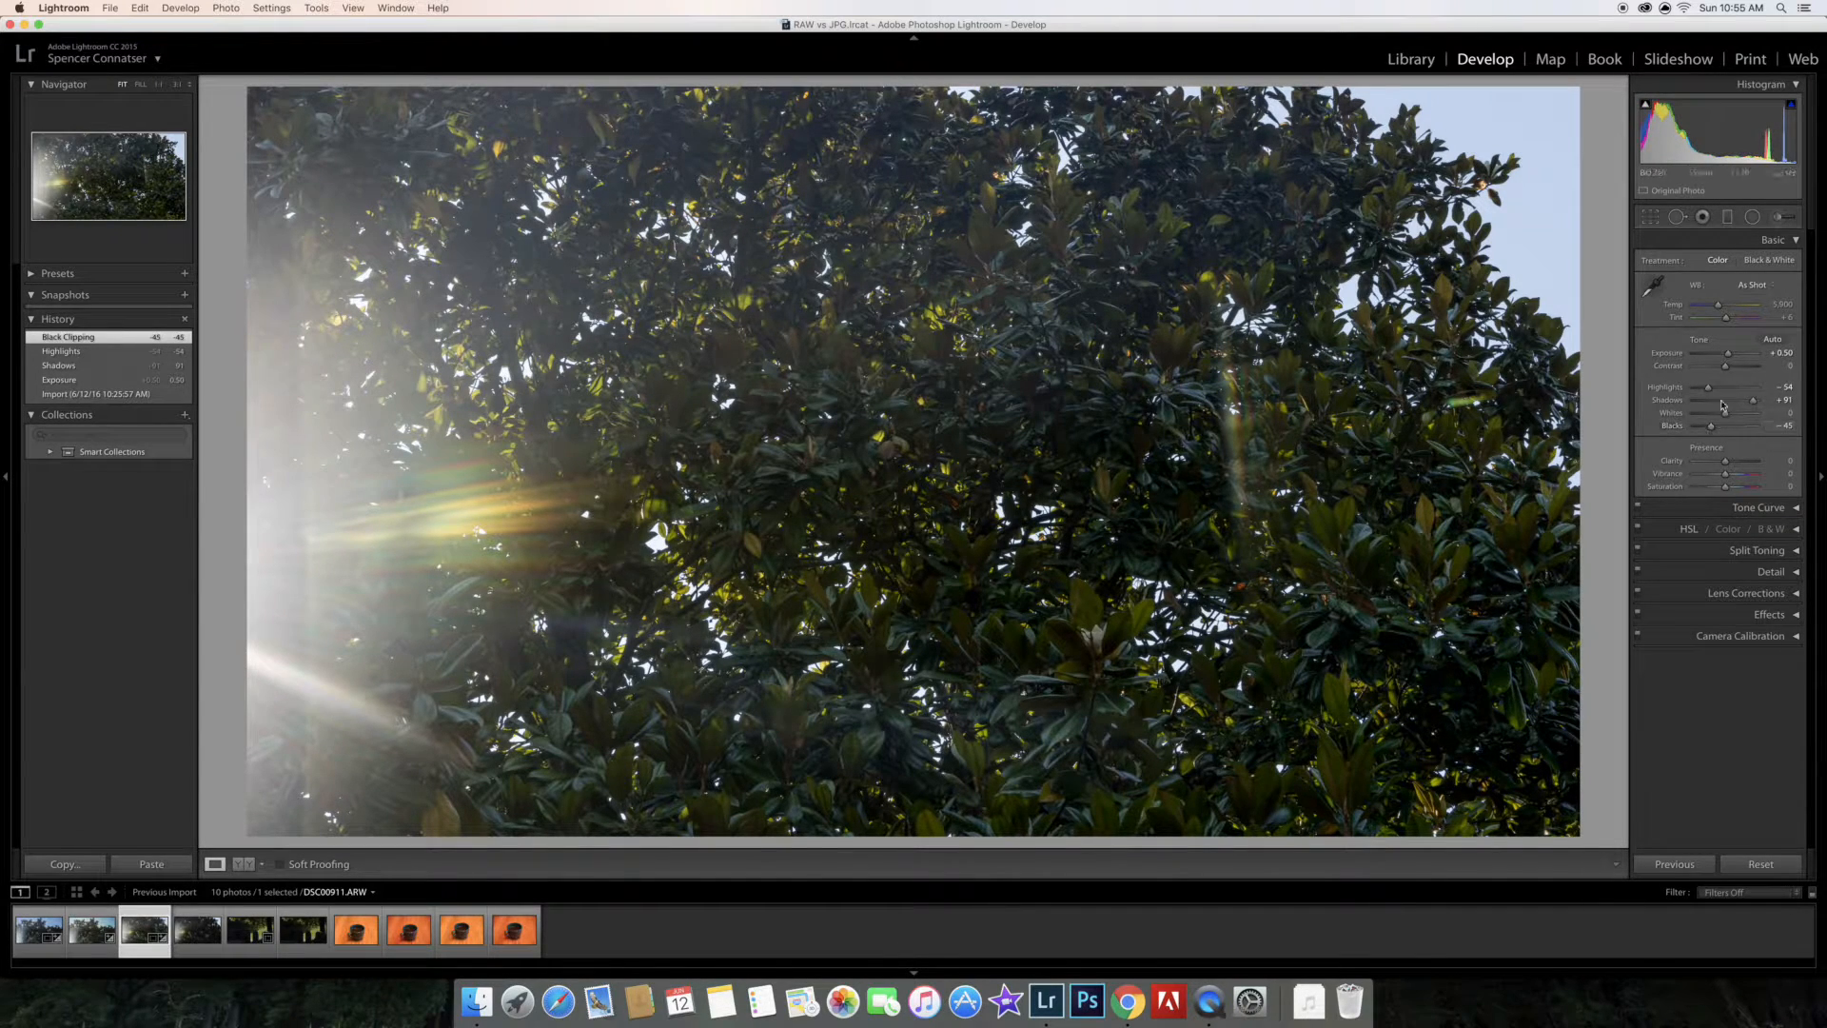
Set the RAW photo's Contrast to +10, white balance temperature to 6,368 K and Clarity to +8
drag(1726, 368, 1729, 373)
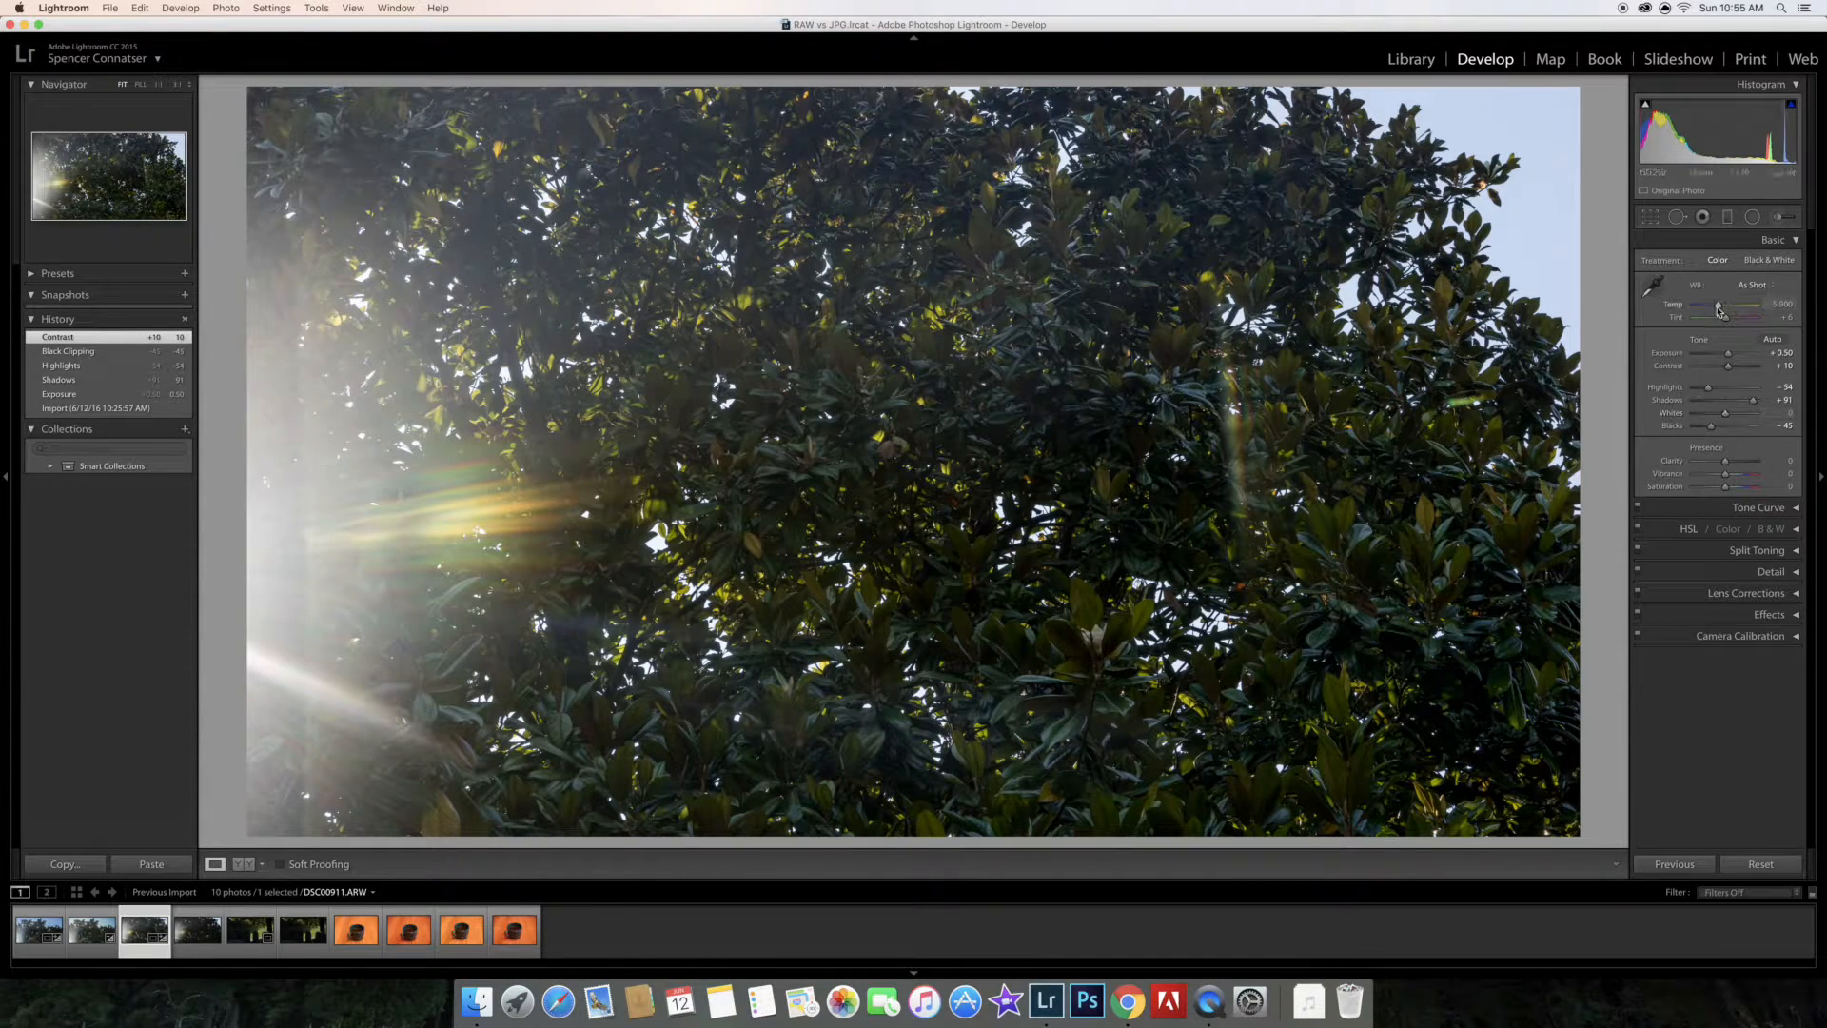
drag(1719, 308, 1722, 309)
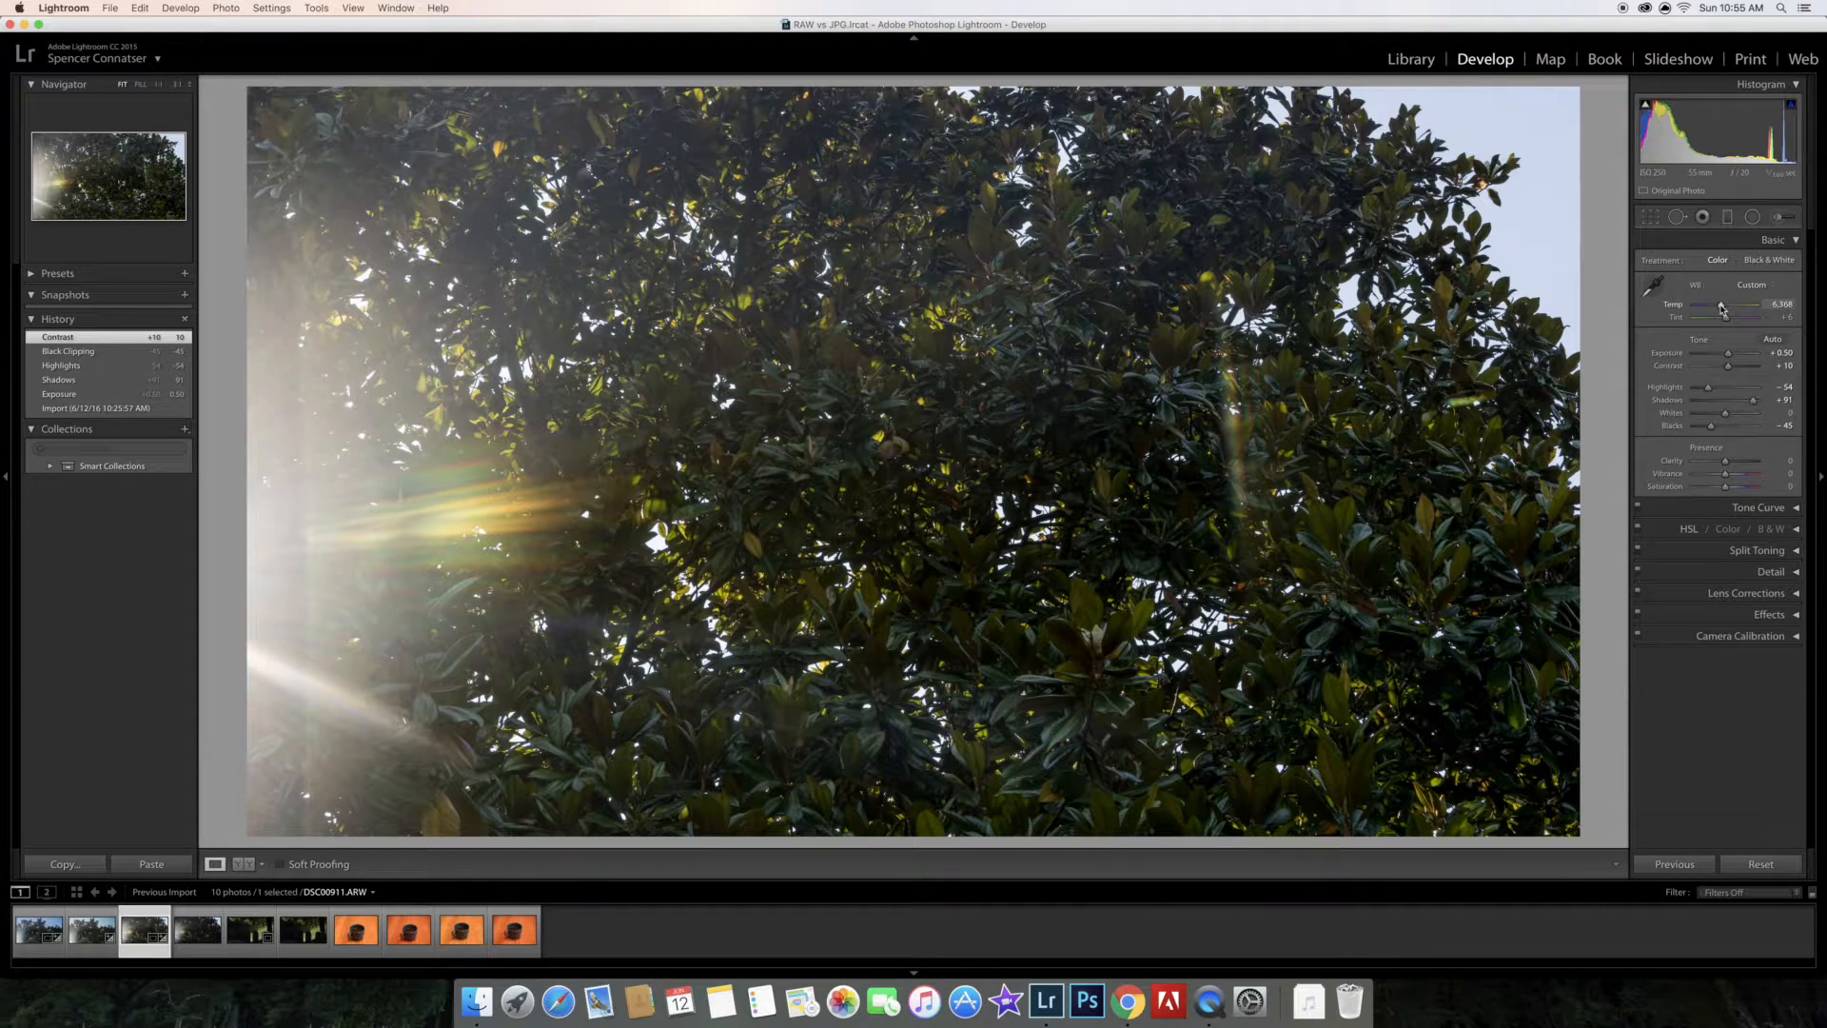
drag(1723, 309, 1723, 310)
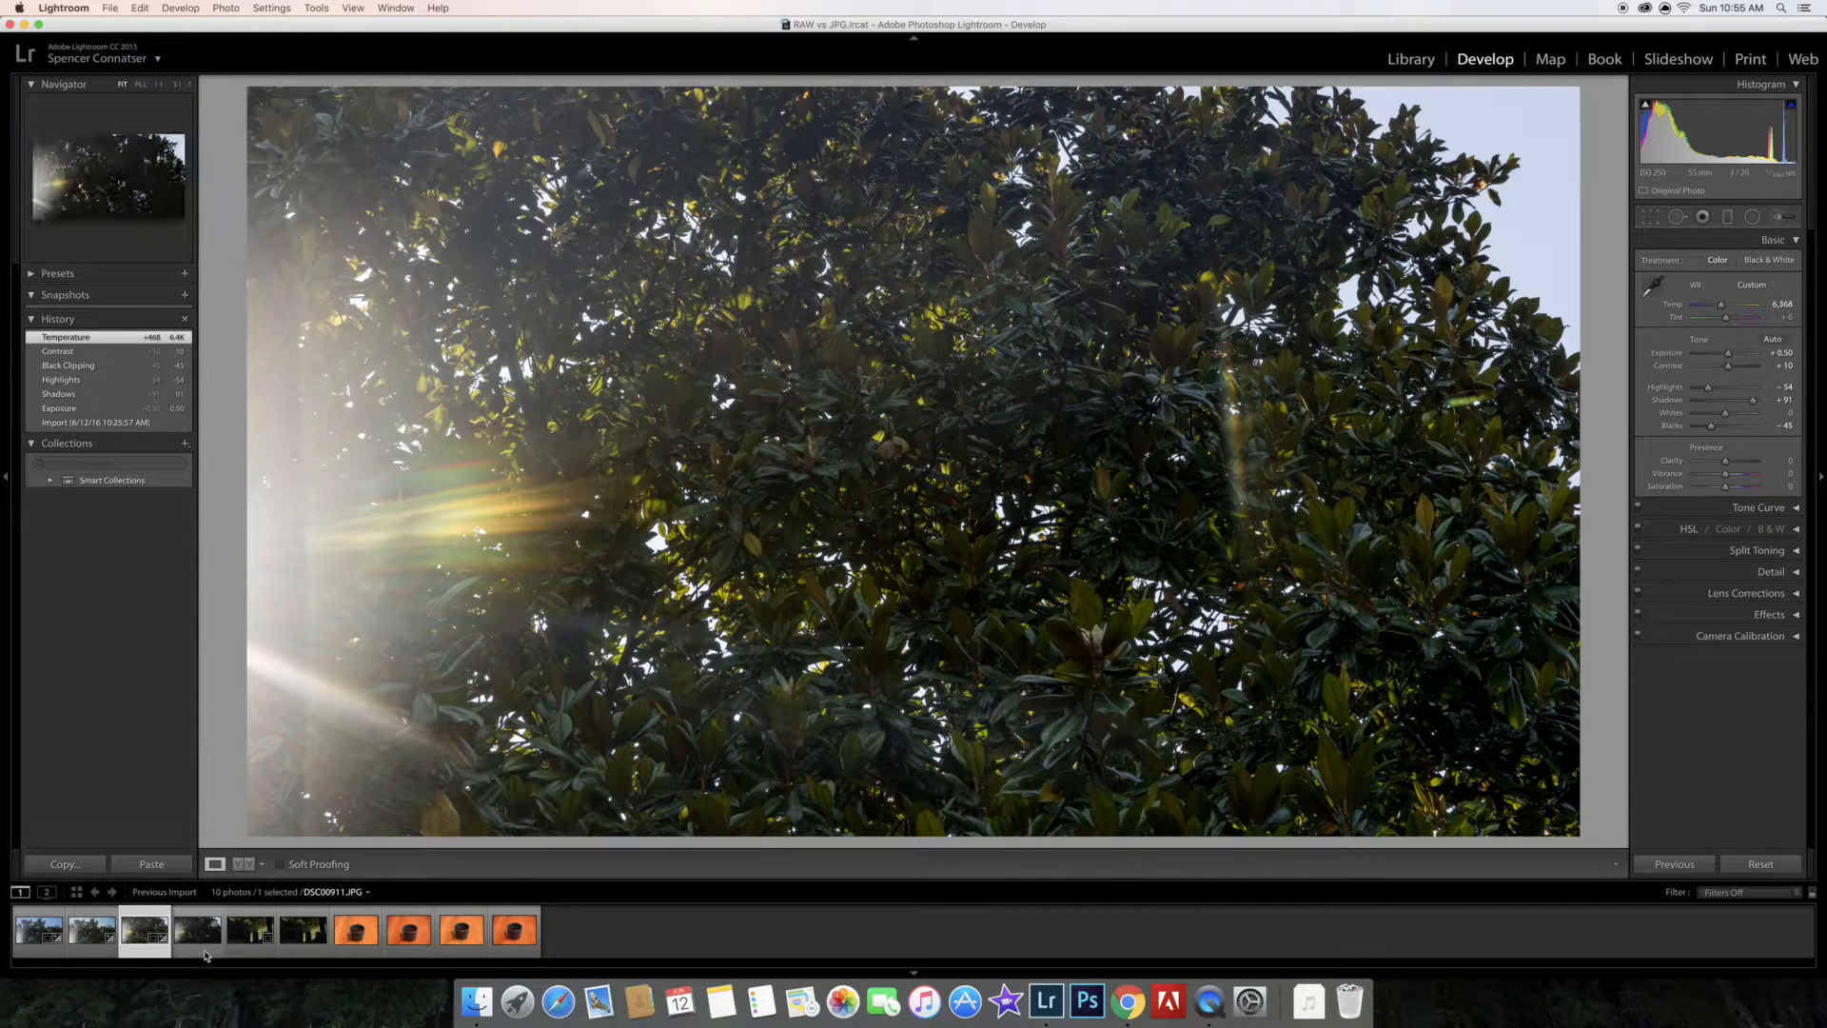
drag(1729, 465, 1732, 465)
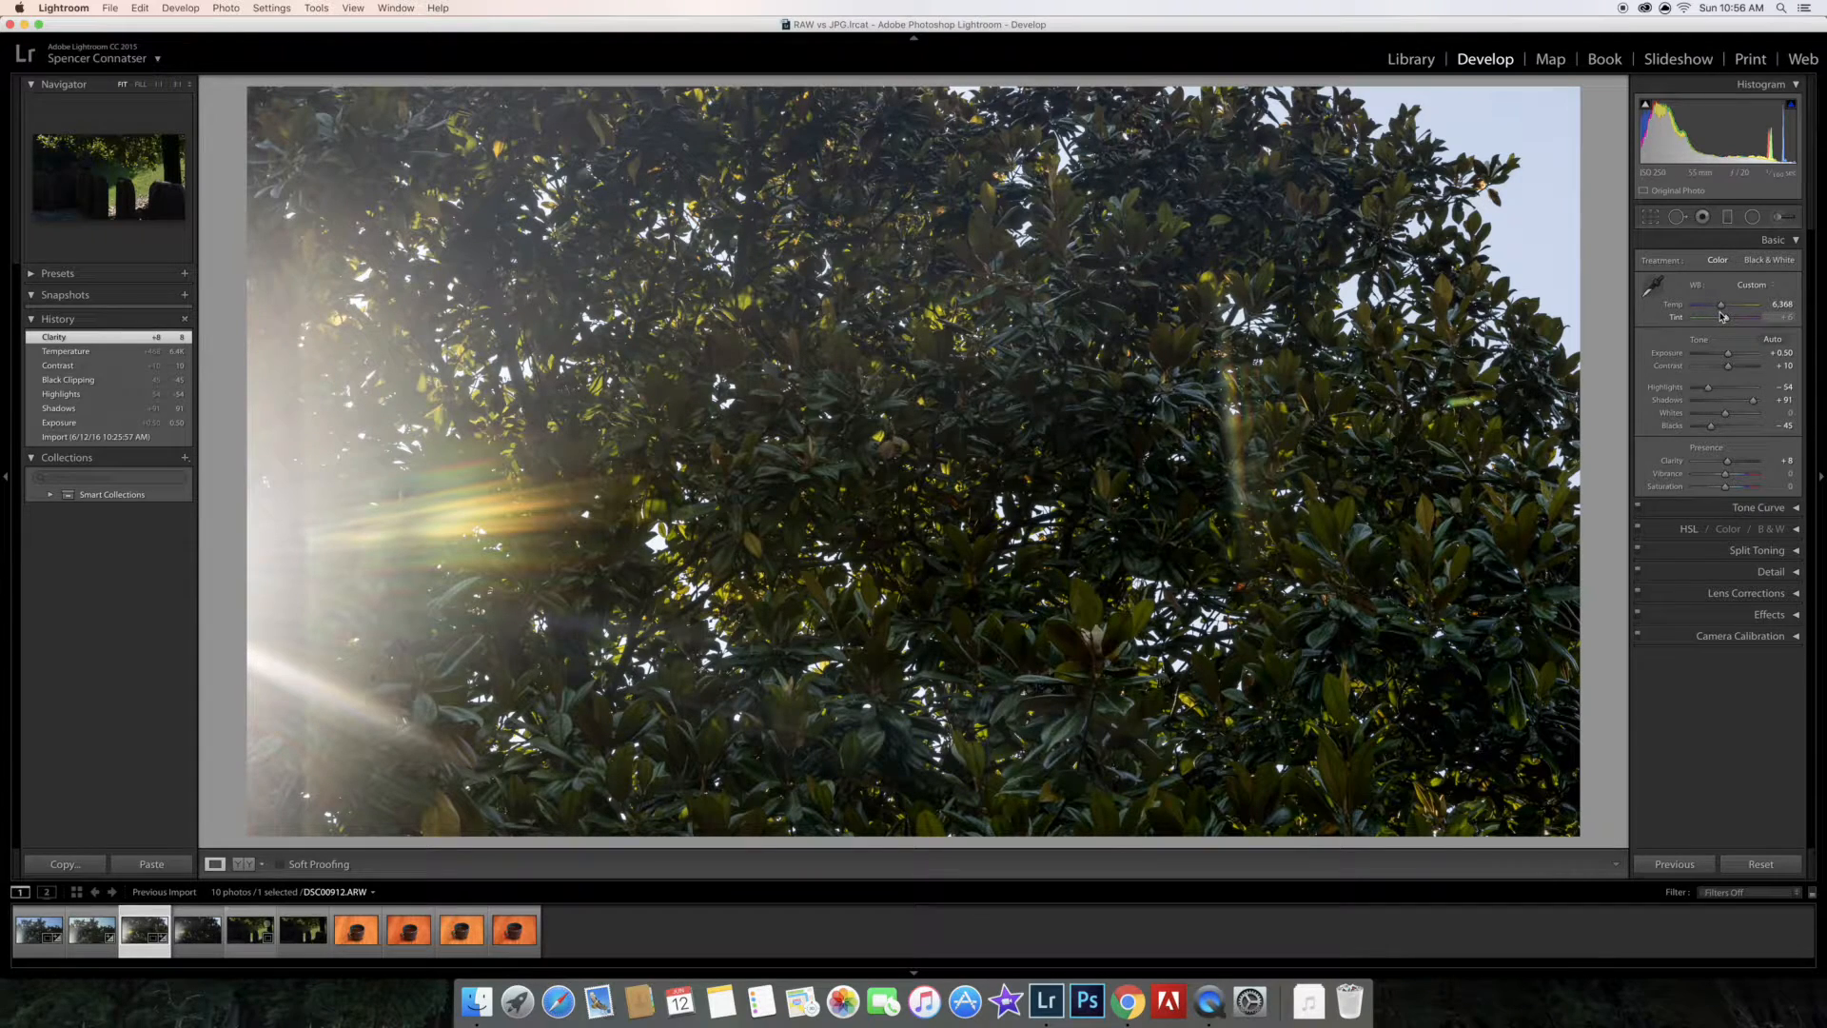
Try shifting the white balance temperature of DSC00911.JPG and return it to 0
key(Right)
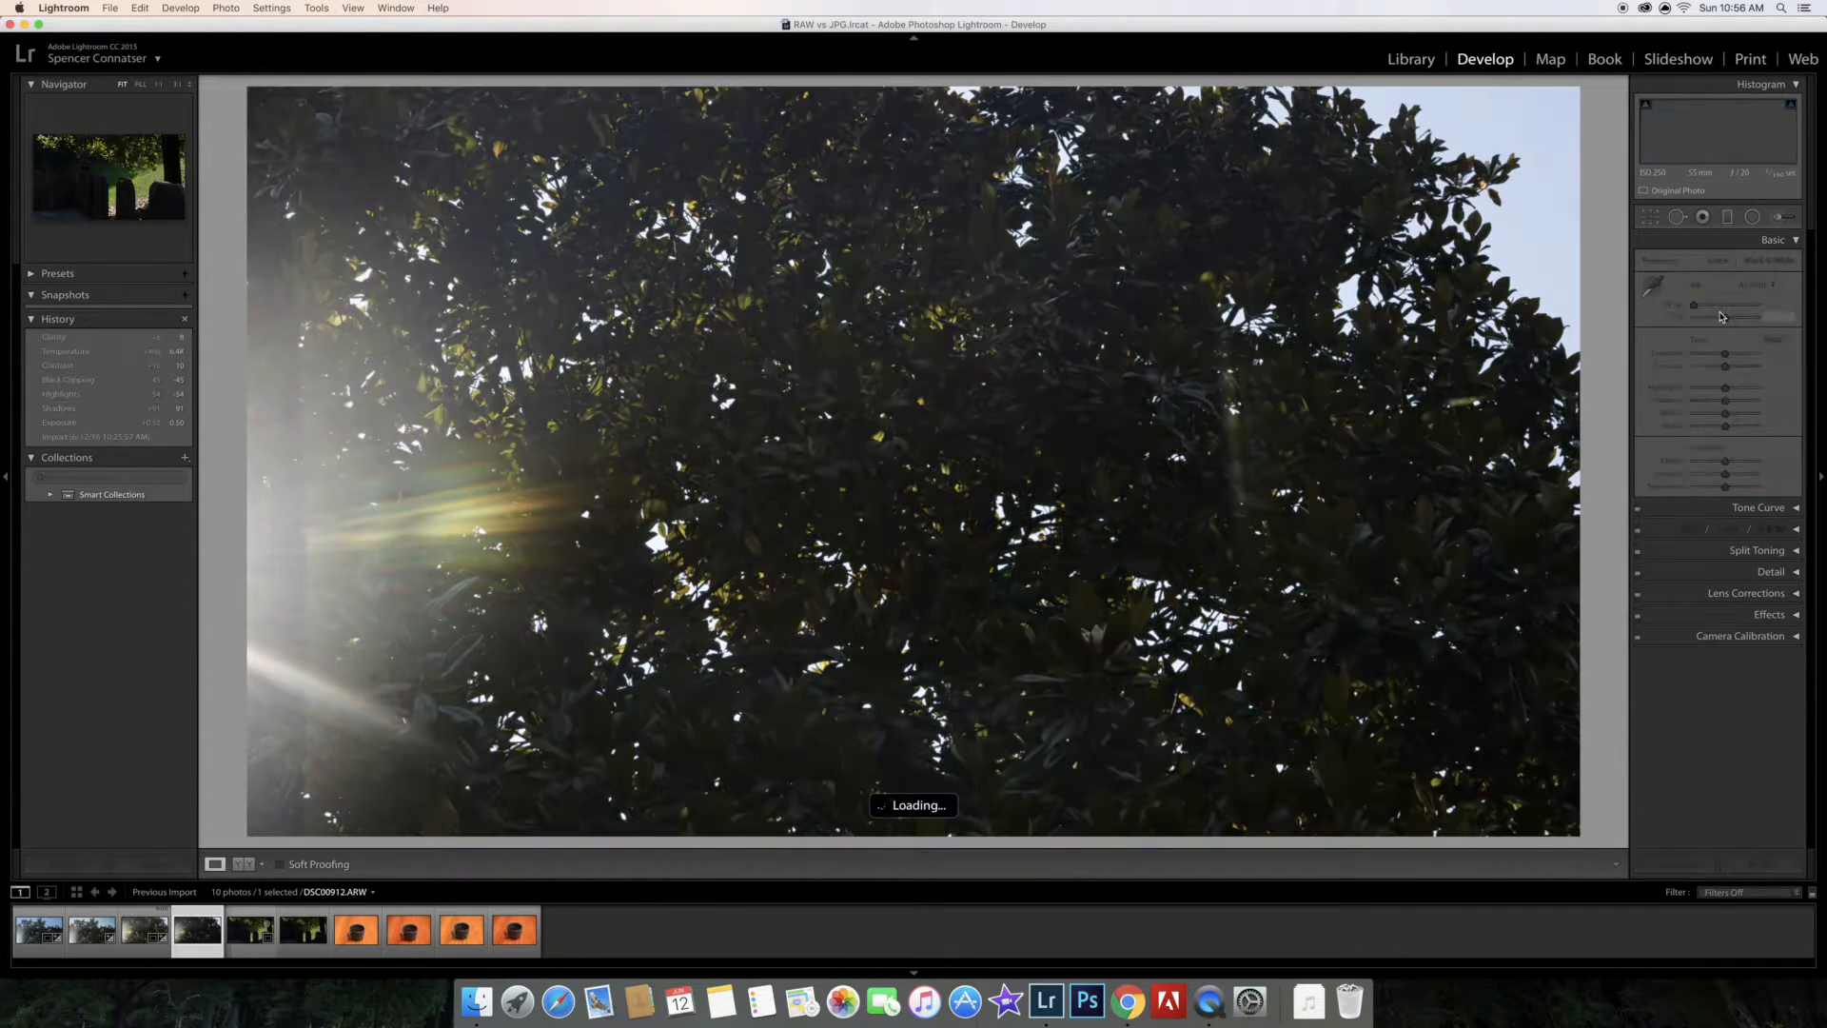
drag(1727, 309, 1727, 315)
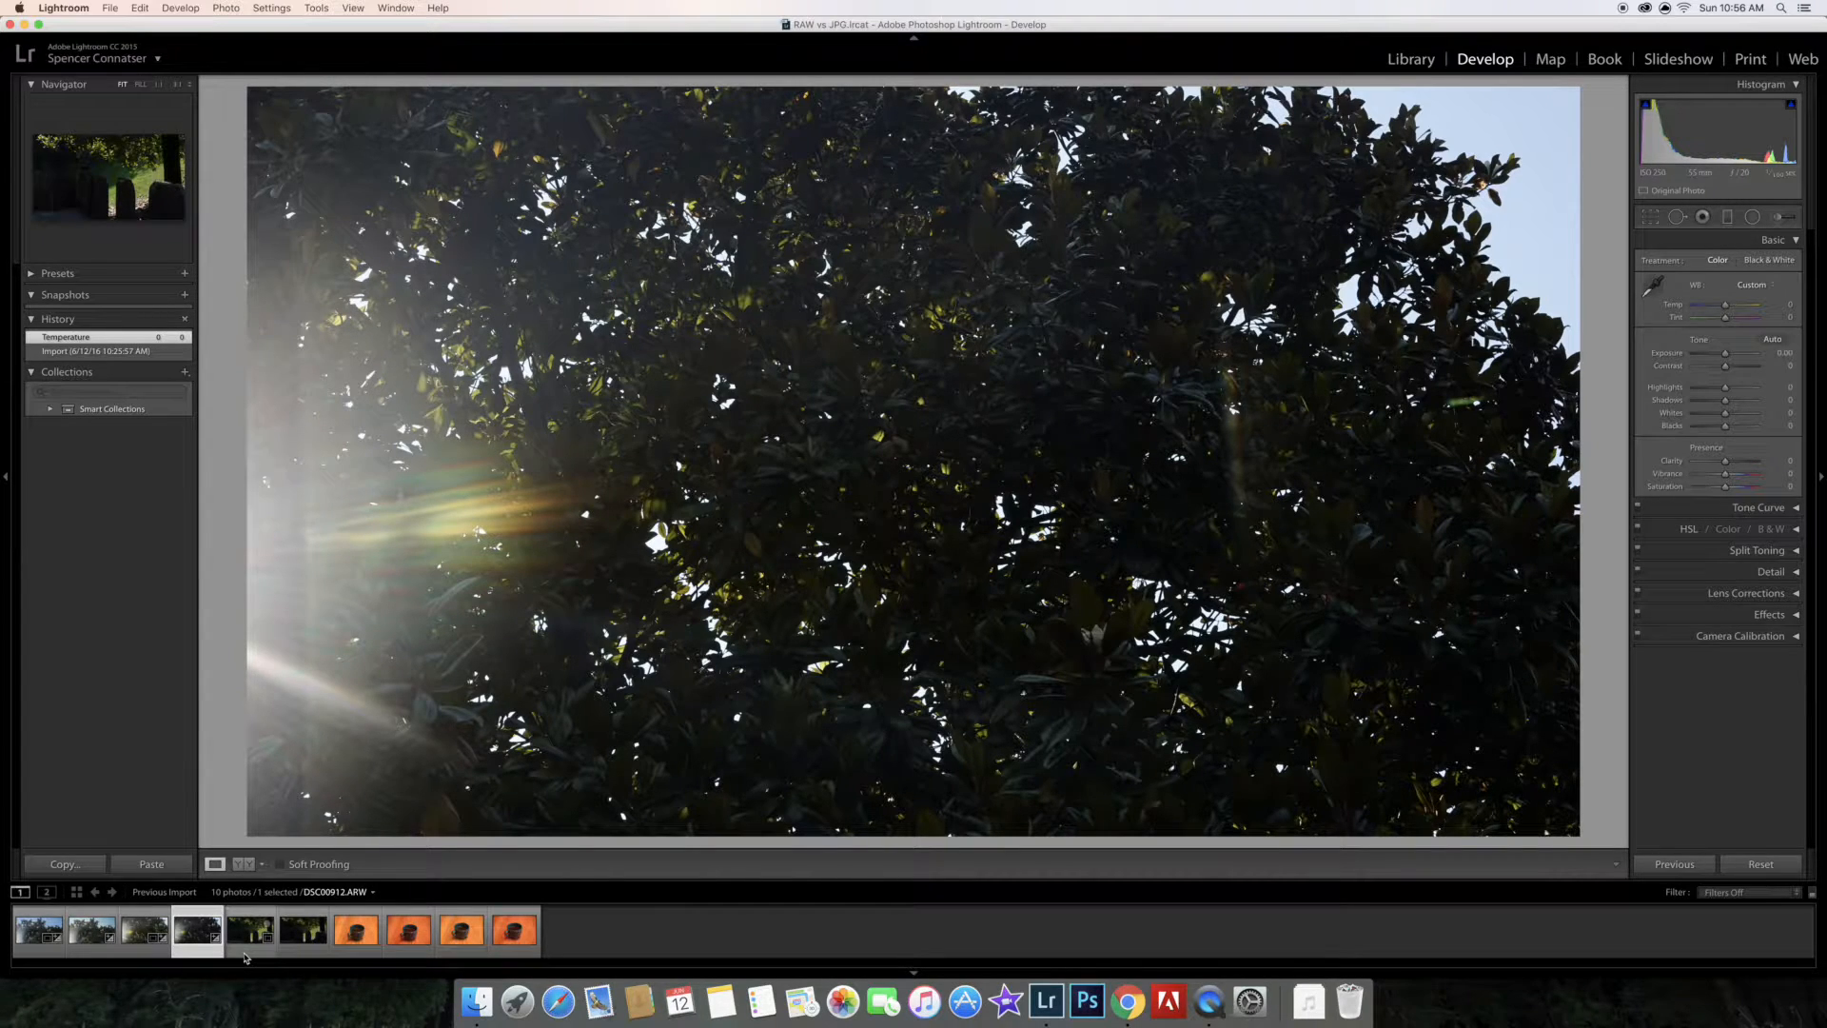
Synchronize all develop settings except Crop from DSC00911.ARW to DSC00911.JPG
click(148, 952)
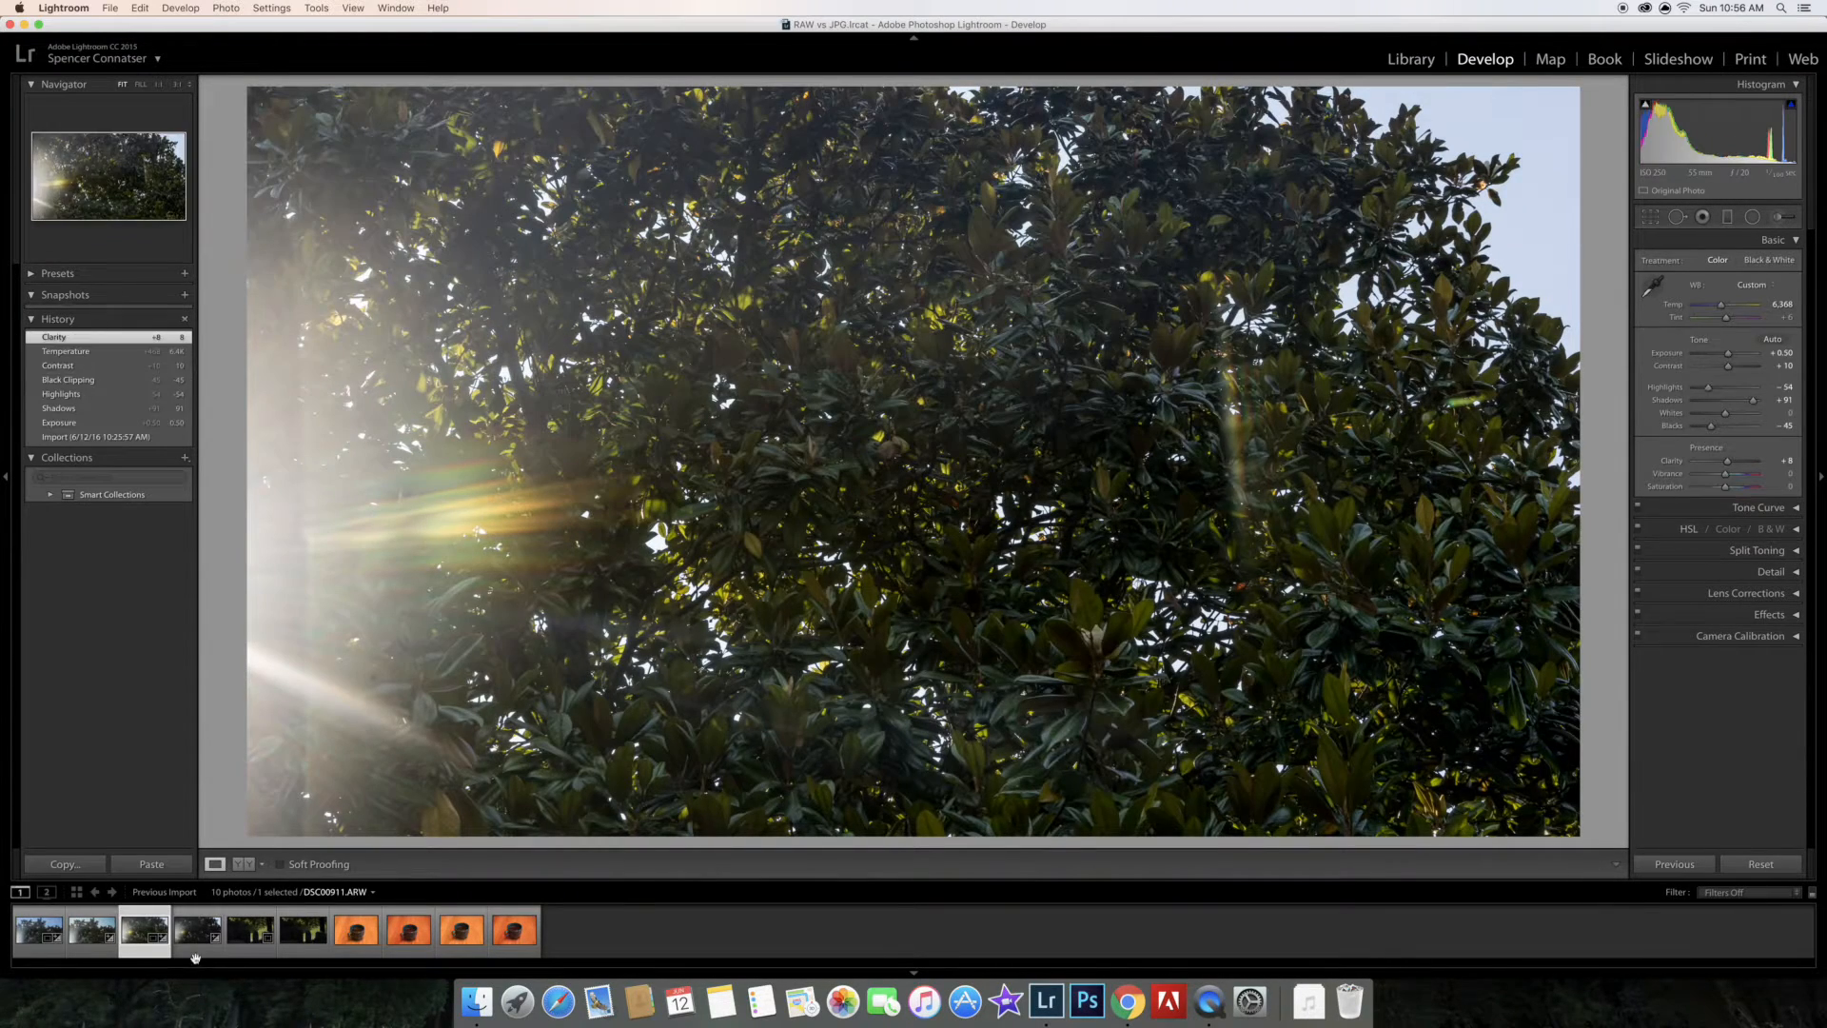
super+click(197, 952)
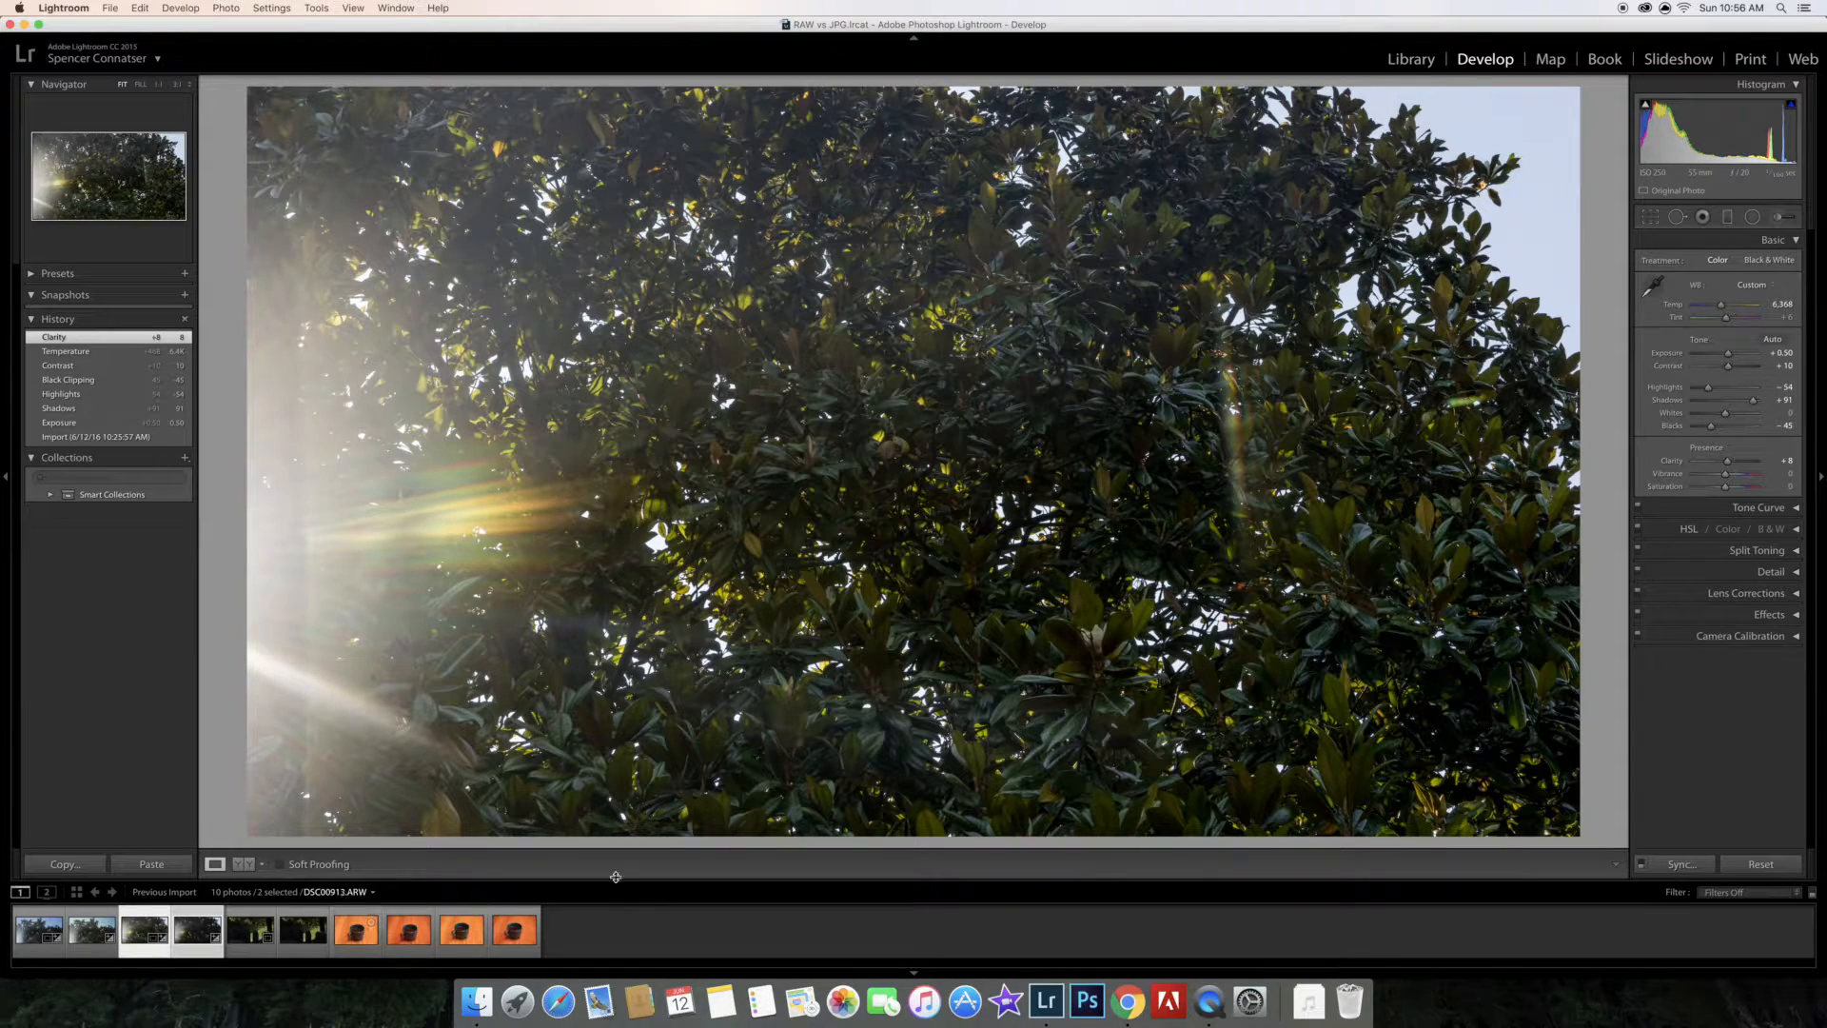
click(1678, 864)
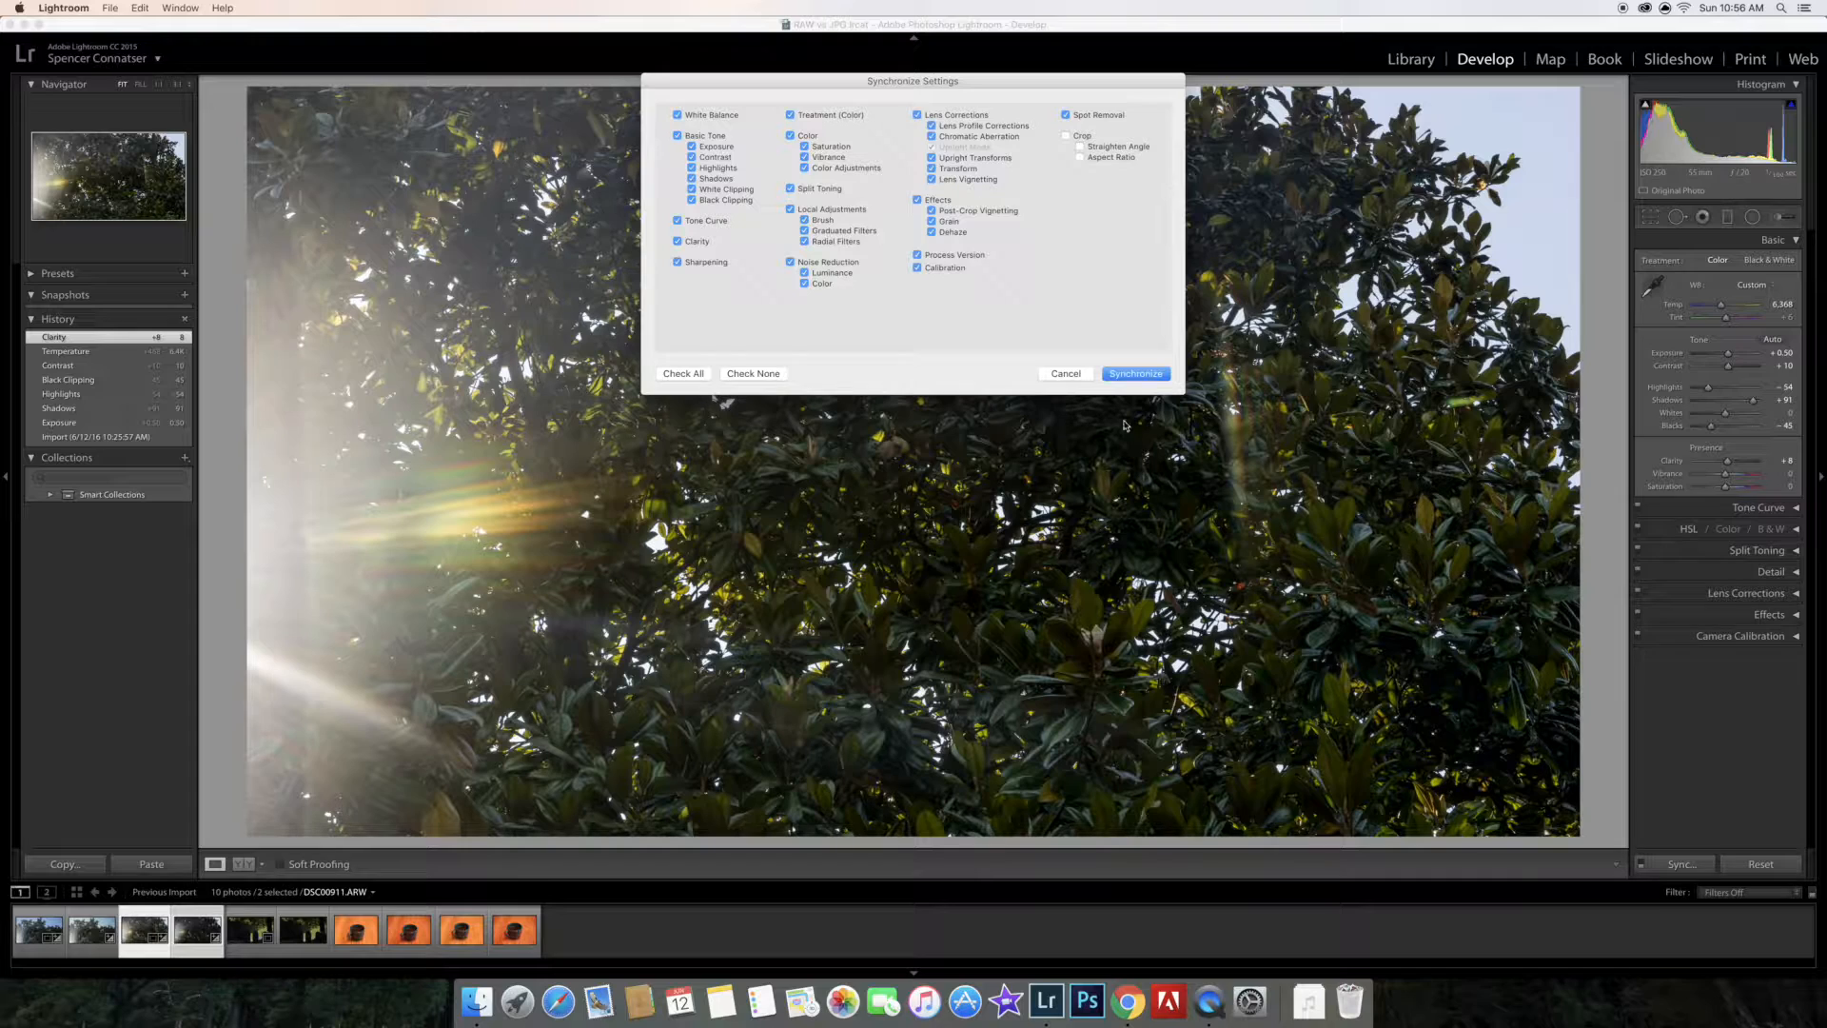
click(1135, 373)
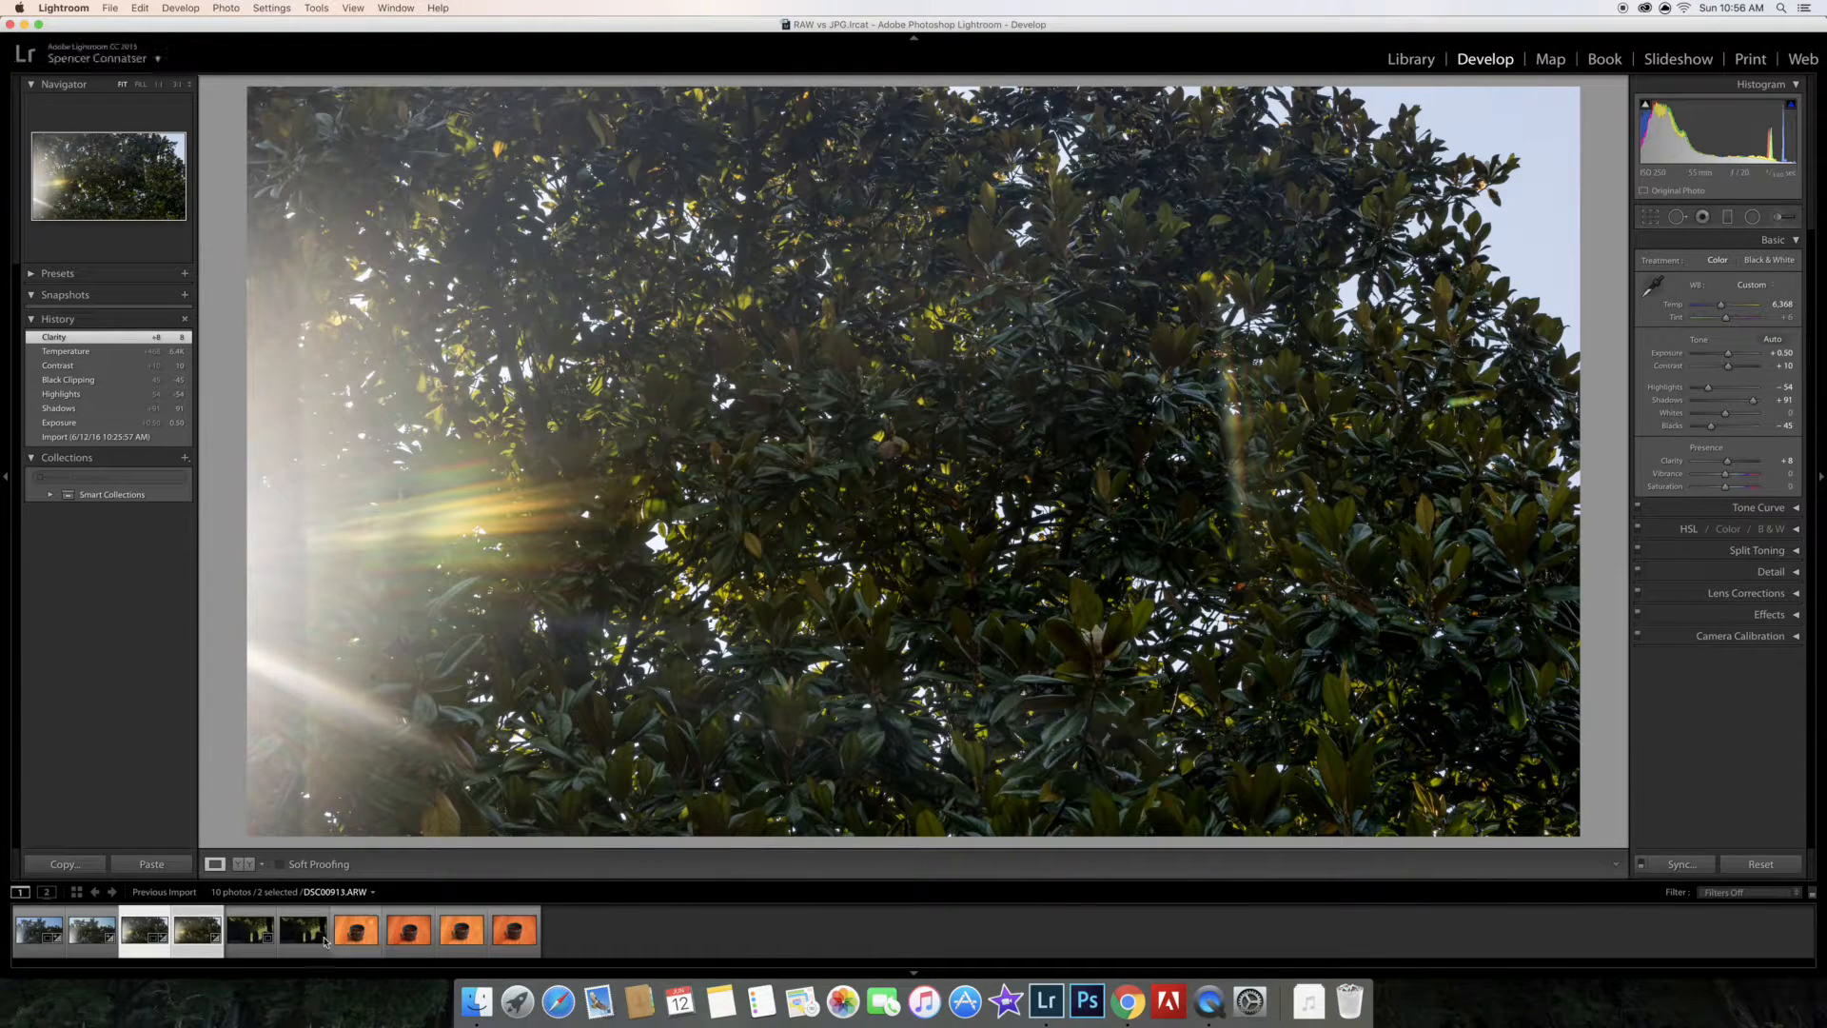
Compare the edited DSC00911 RAW photo with its synchronized JPG version, examining the color cast, sky and foliage
click(154, 956)
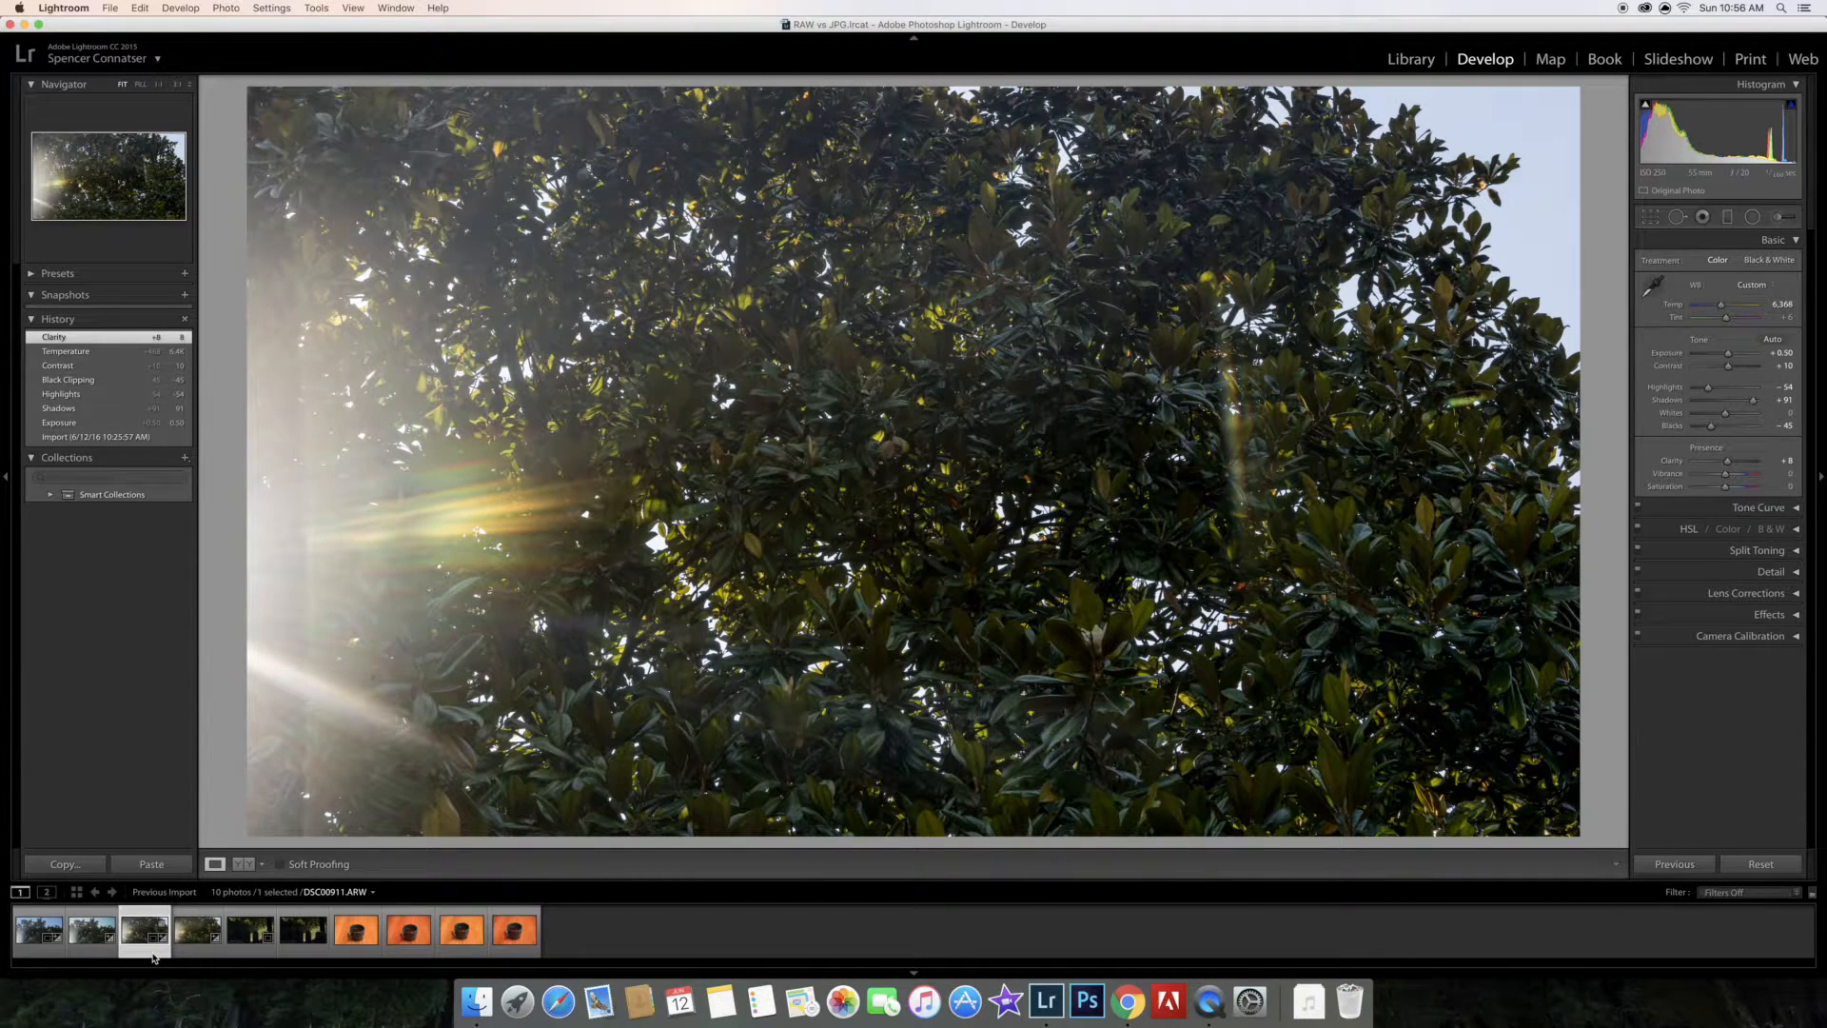
key(Right)
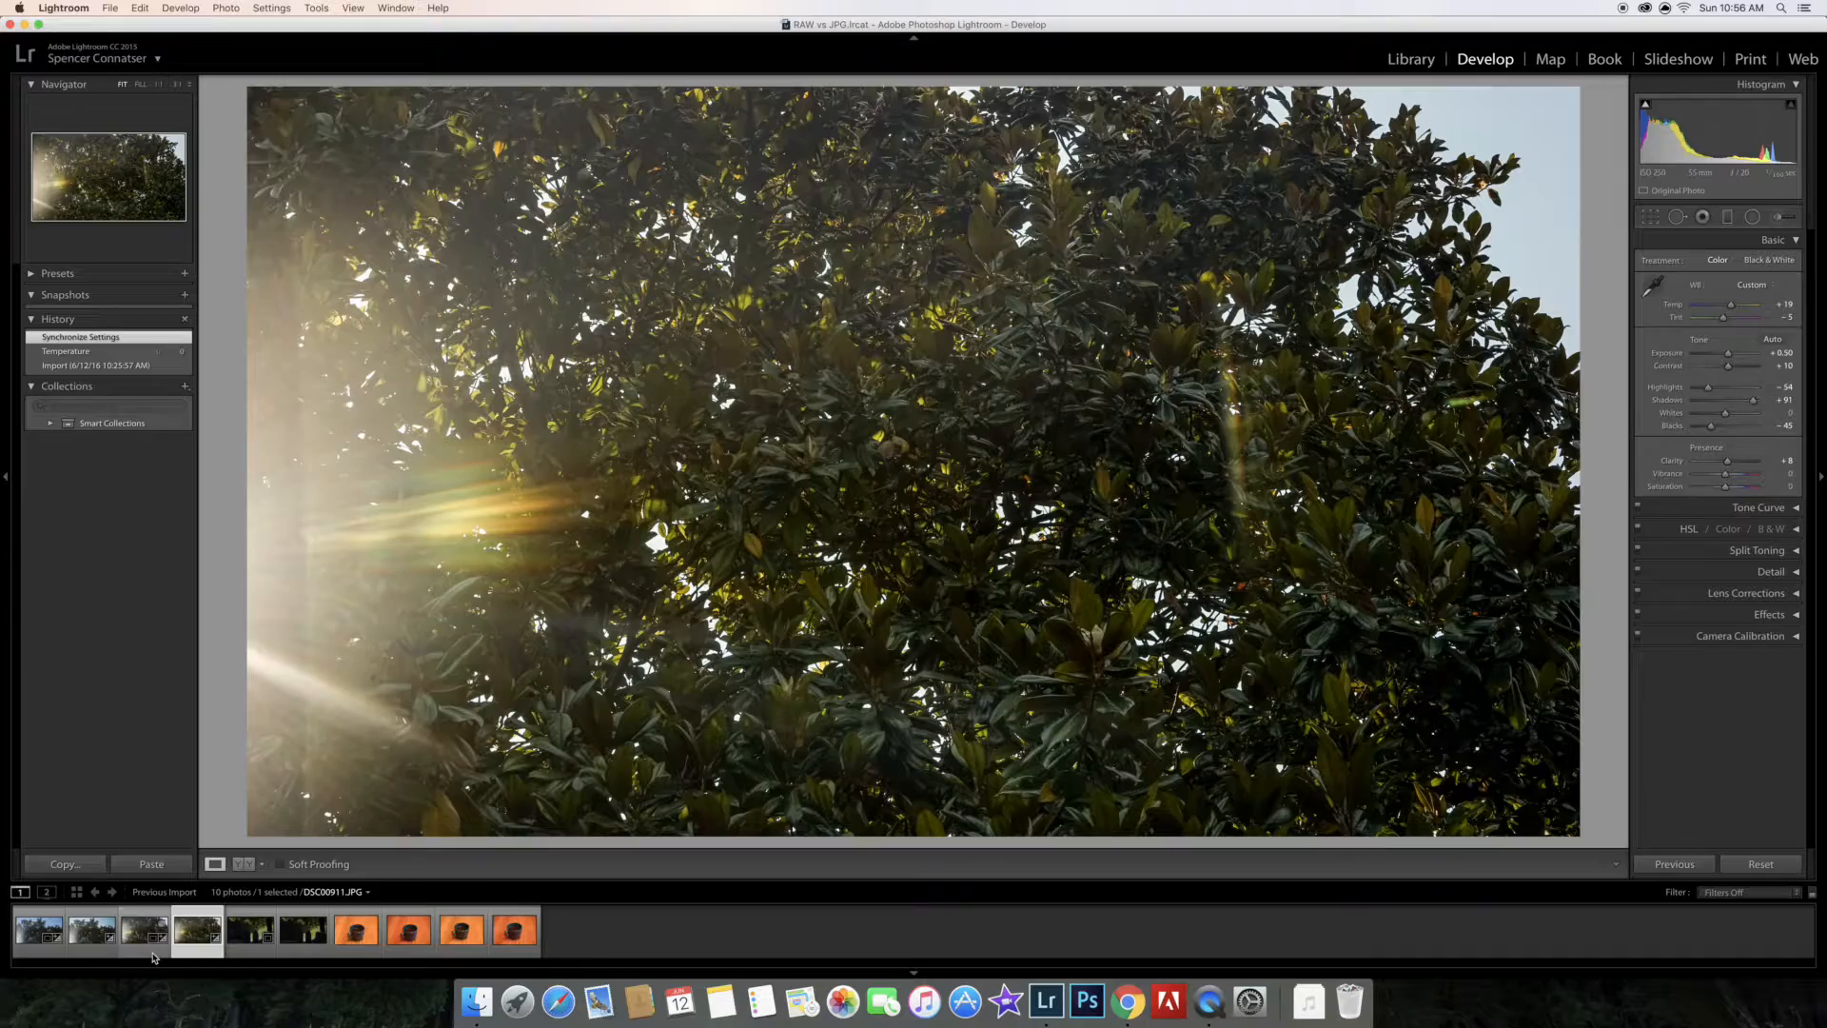
key(Left)
key(Right)
key(Left)
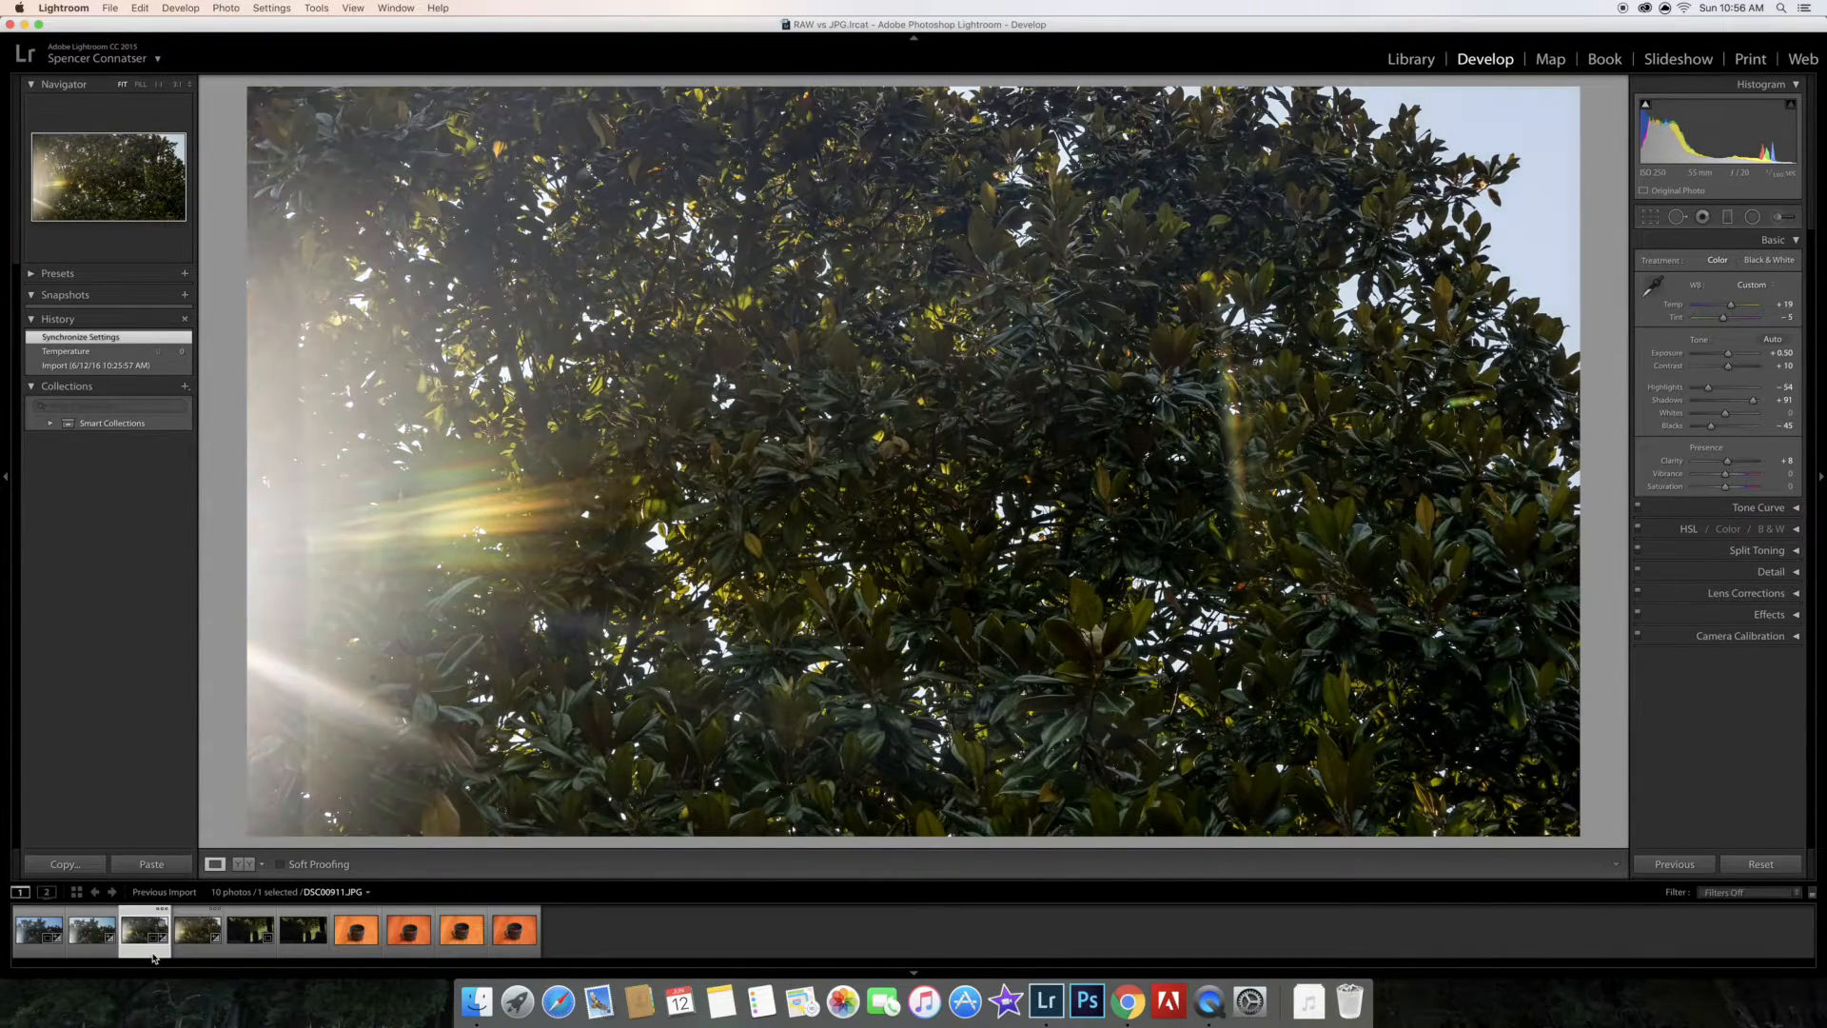
key(Right)
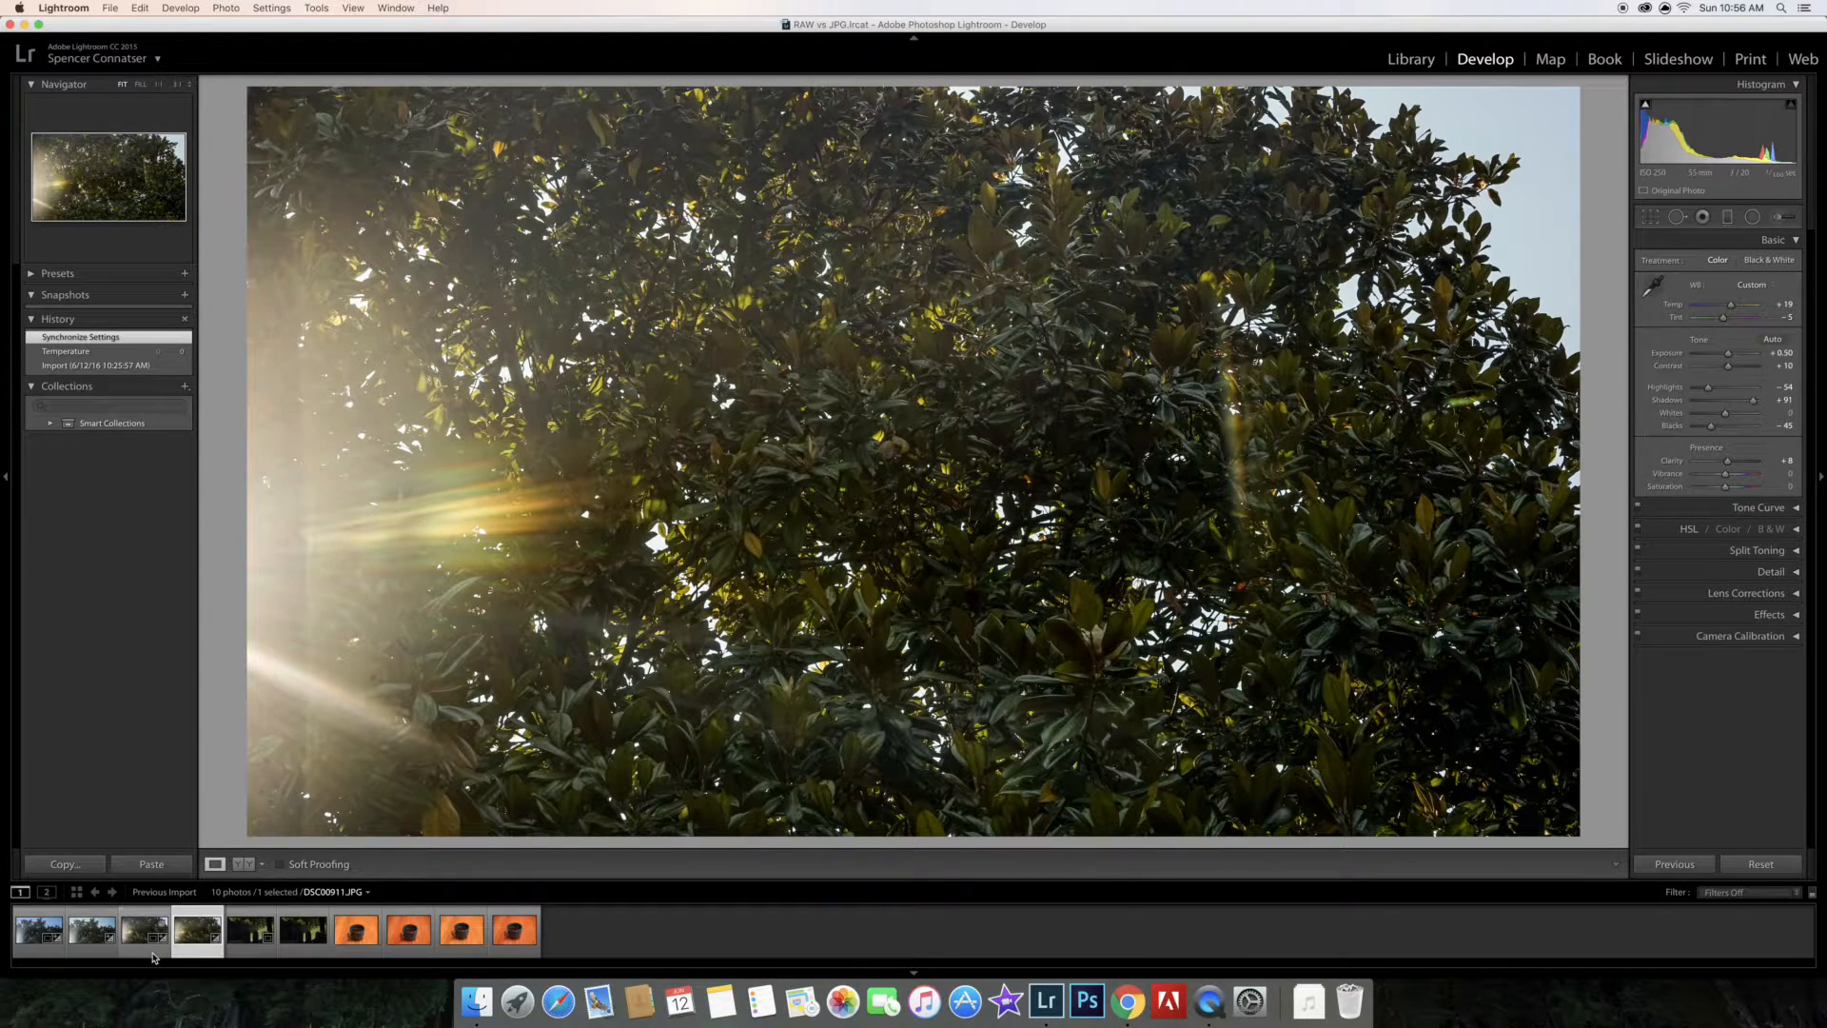
key(Left)
key(Right)
key(Left)
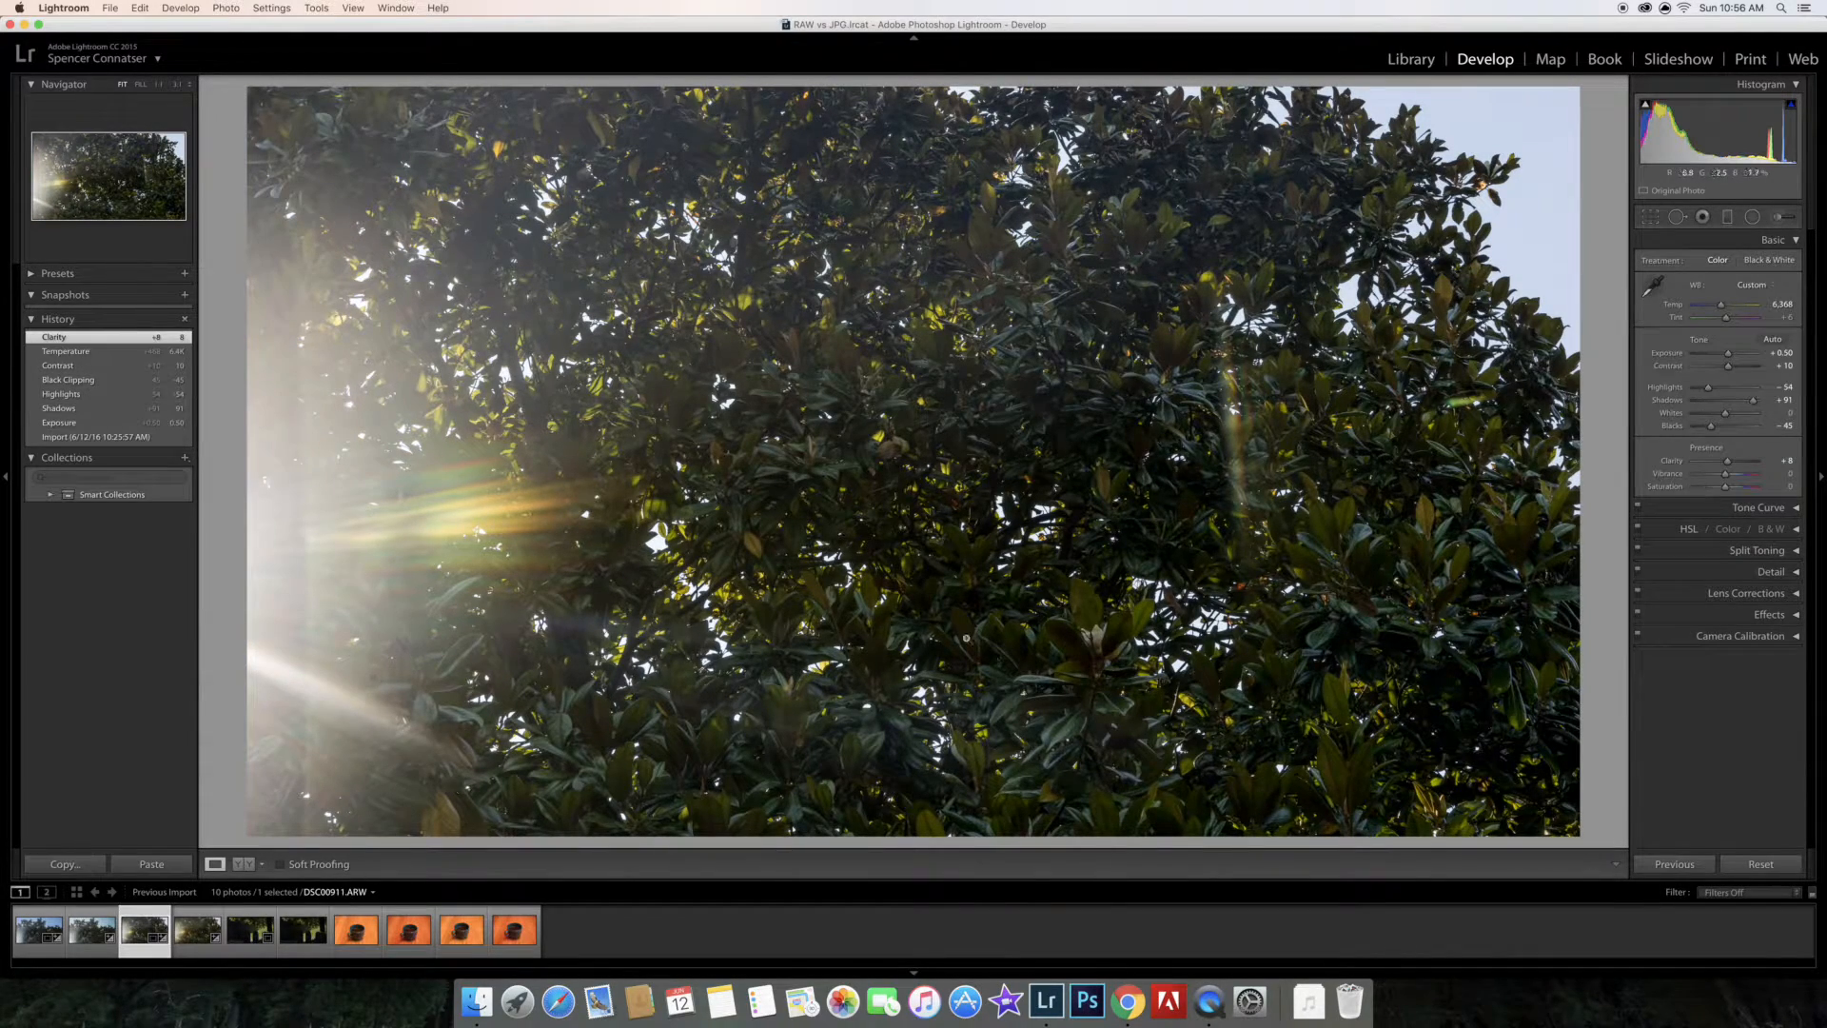
Warm DSC00911.ARW to a white balance temperature of 9,203 K and compare its colors with the JPG version
drag(1725, 309, 1736, 311)
key(Right)
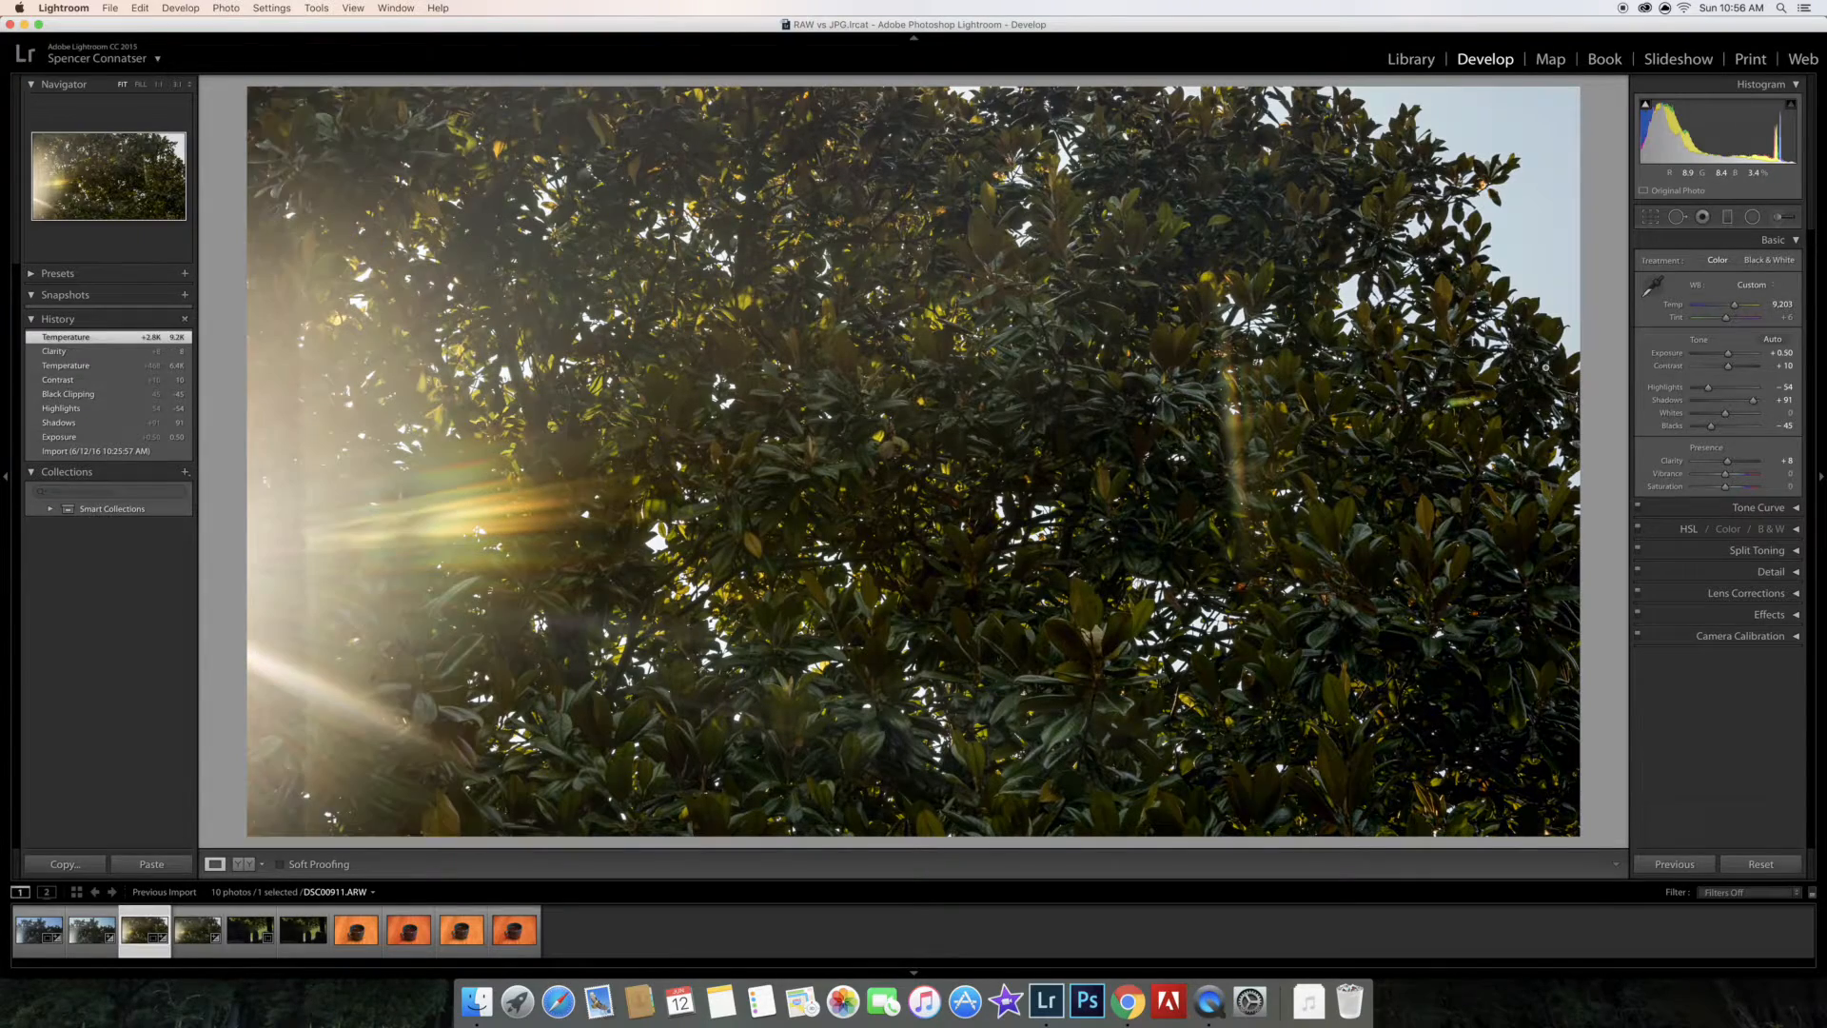
key(Left)
key(Right)
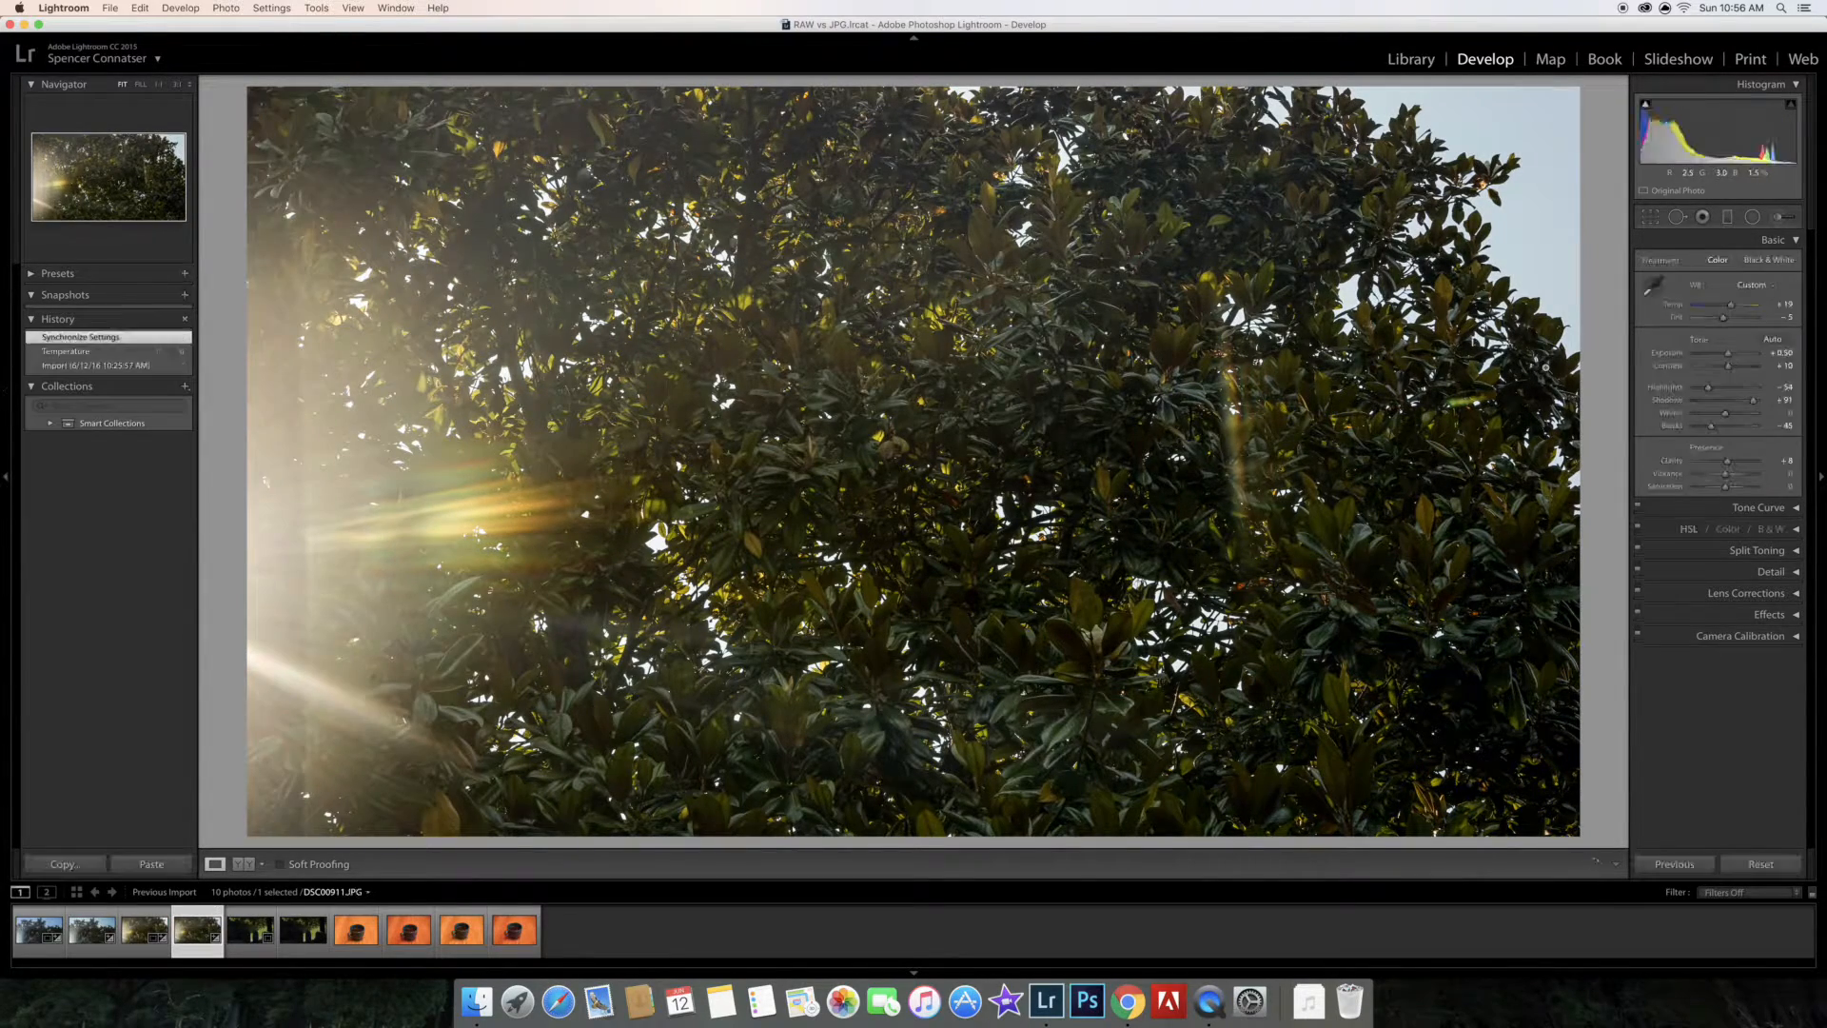
key(Left)
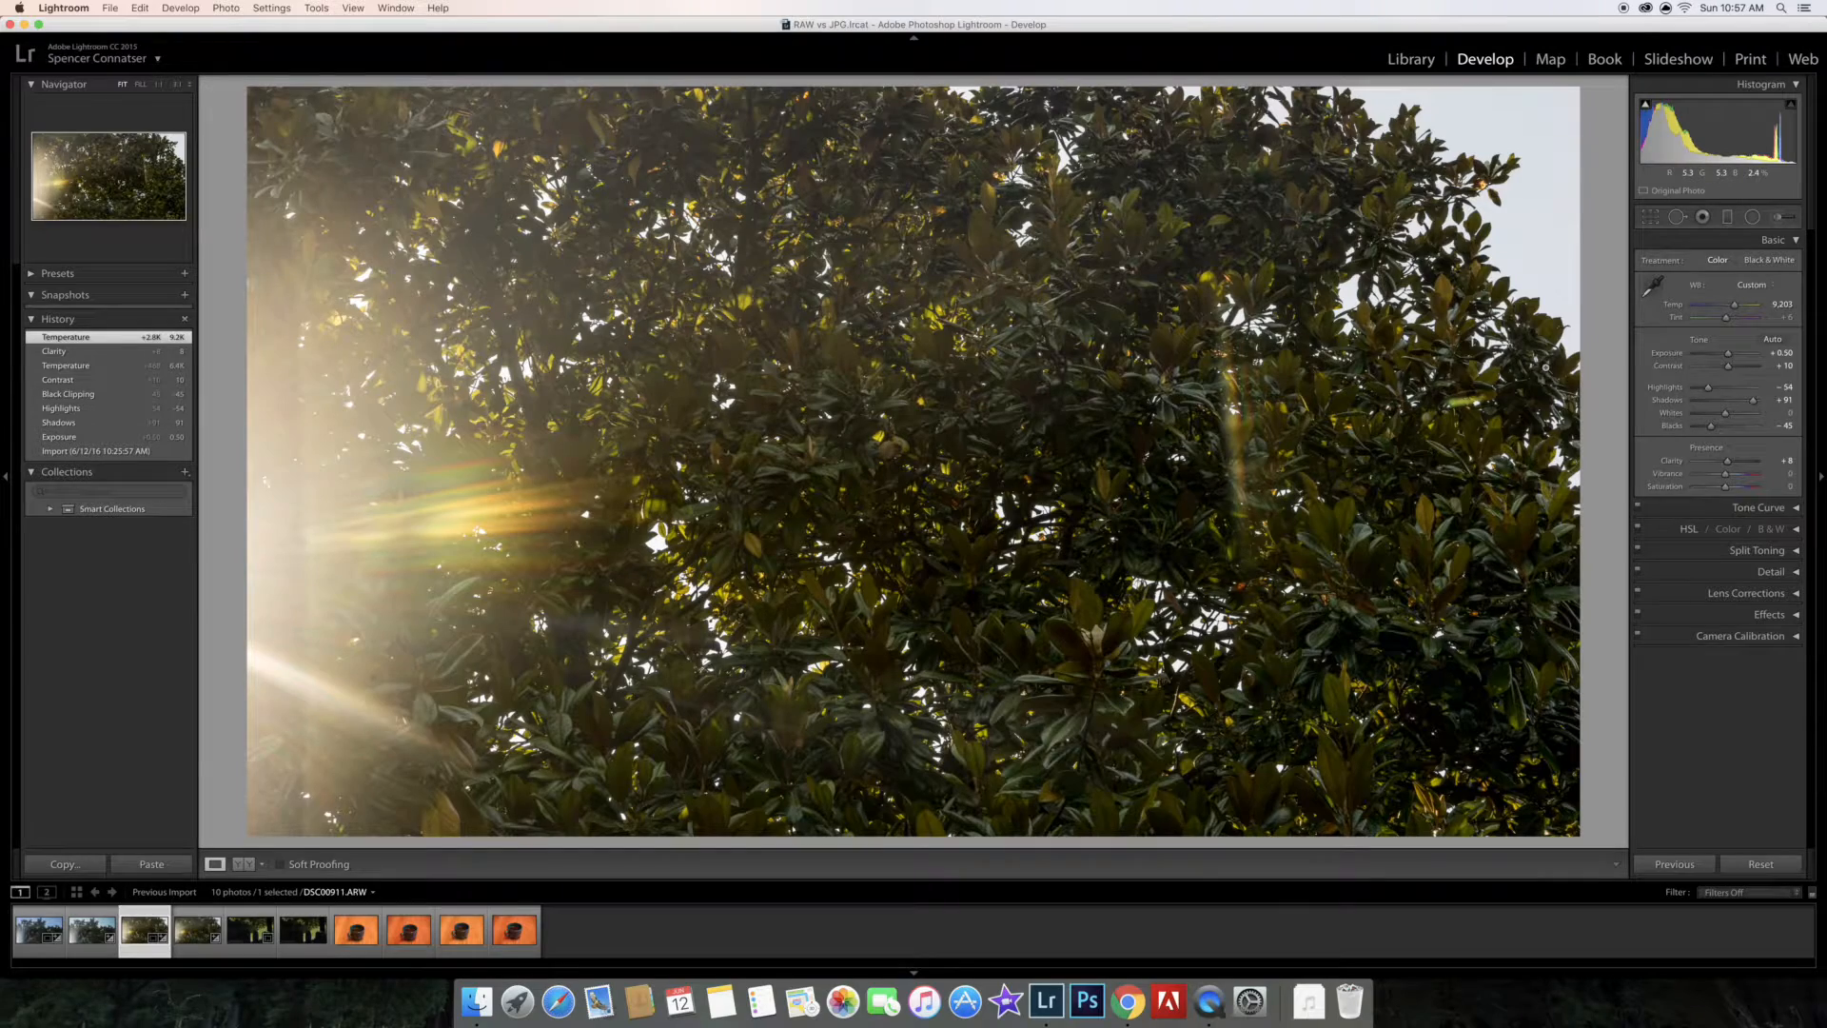
key(Right)
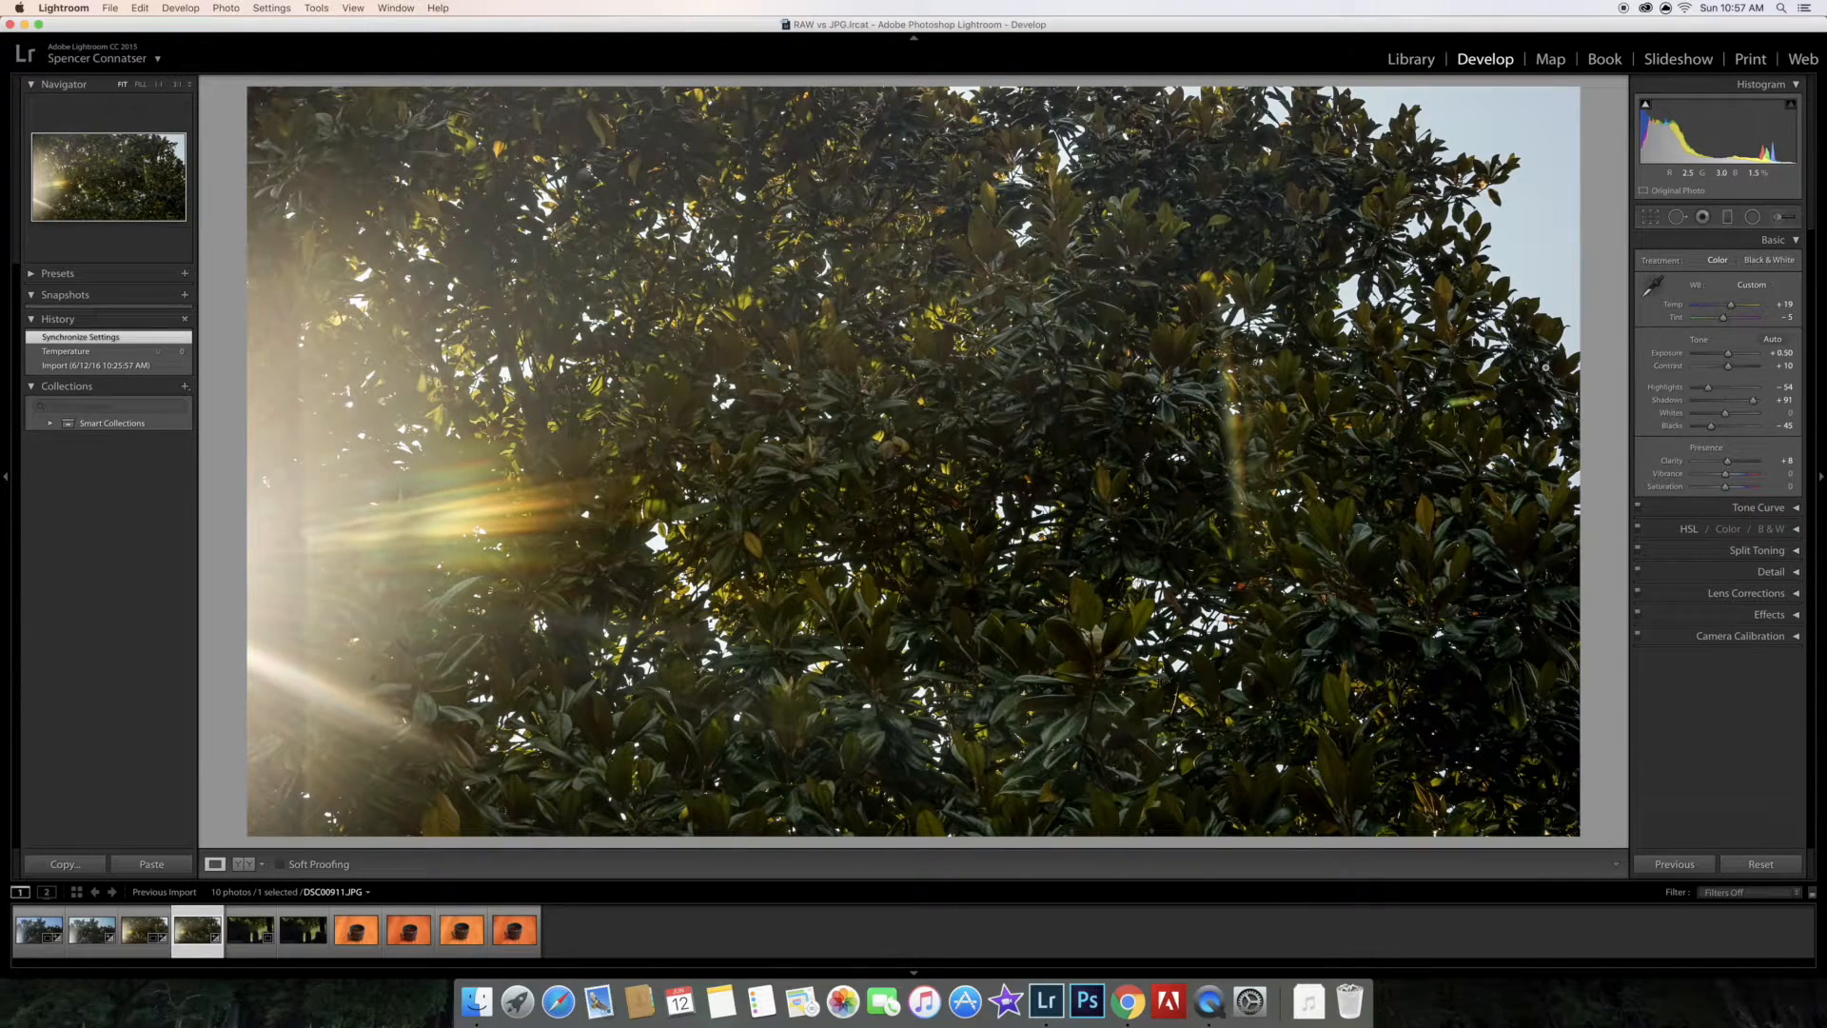
key(Left)
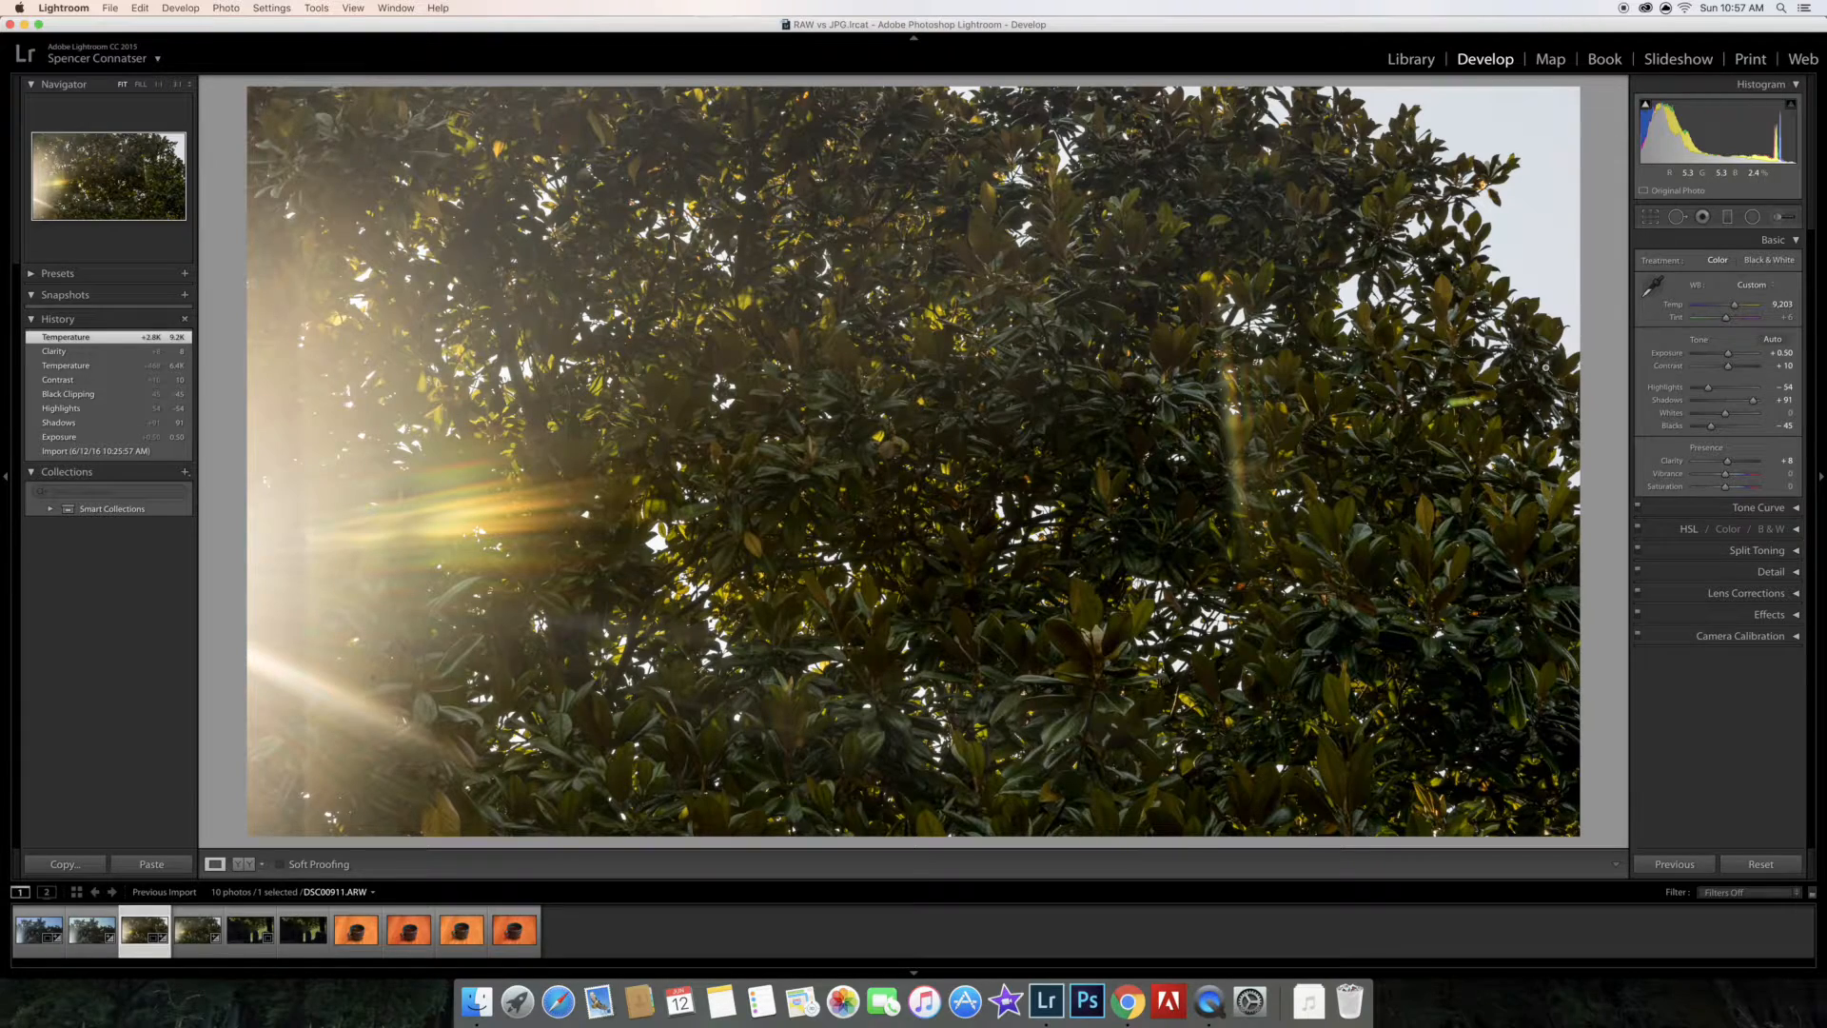
key(Right)
key(Left)
Lower the Highlights of DSC00911.ARW to −59
drag(1707, 390, 1705, 390)
Try darkening the sky of DSC00911.ARW with an adjustment brush at Highlights −32, and undo the stroke
click(1779, 218)
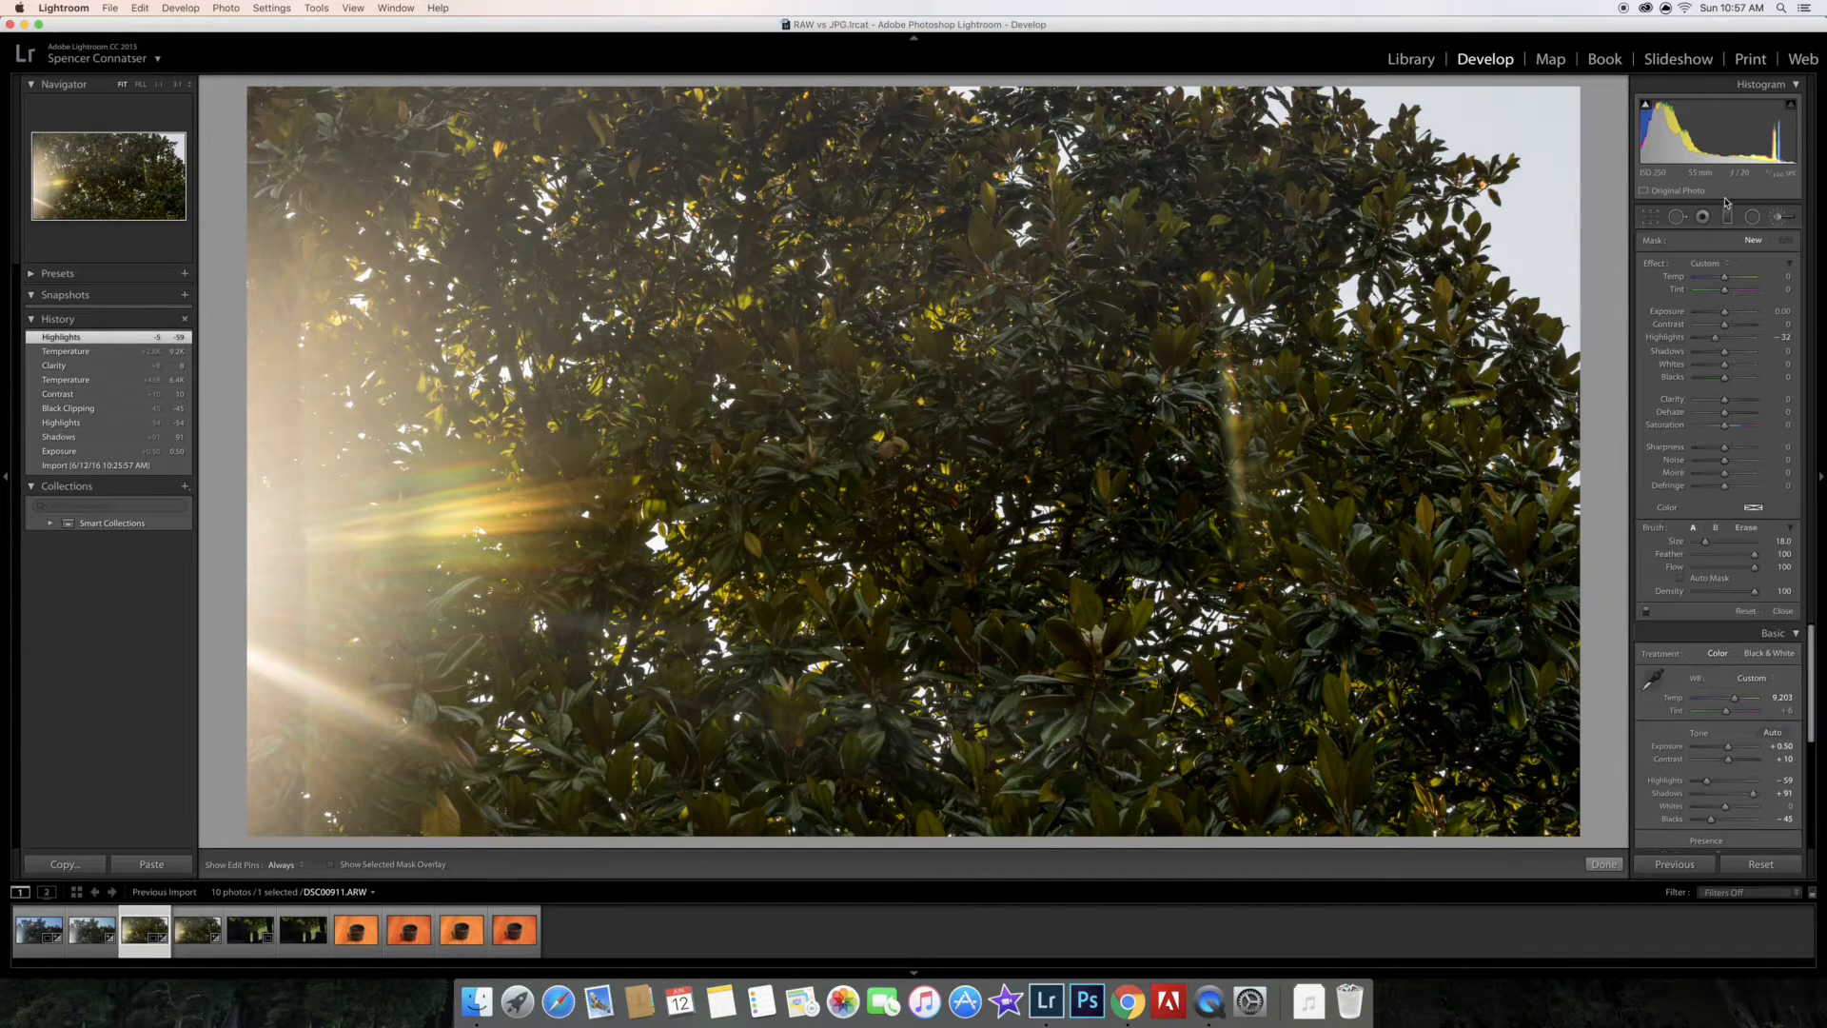
scroll(1503, 137, down, 4)
key(h)
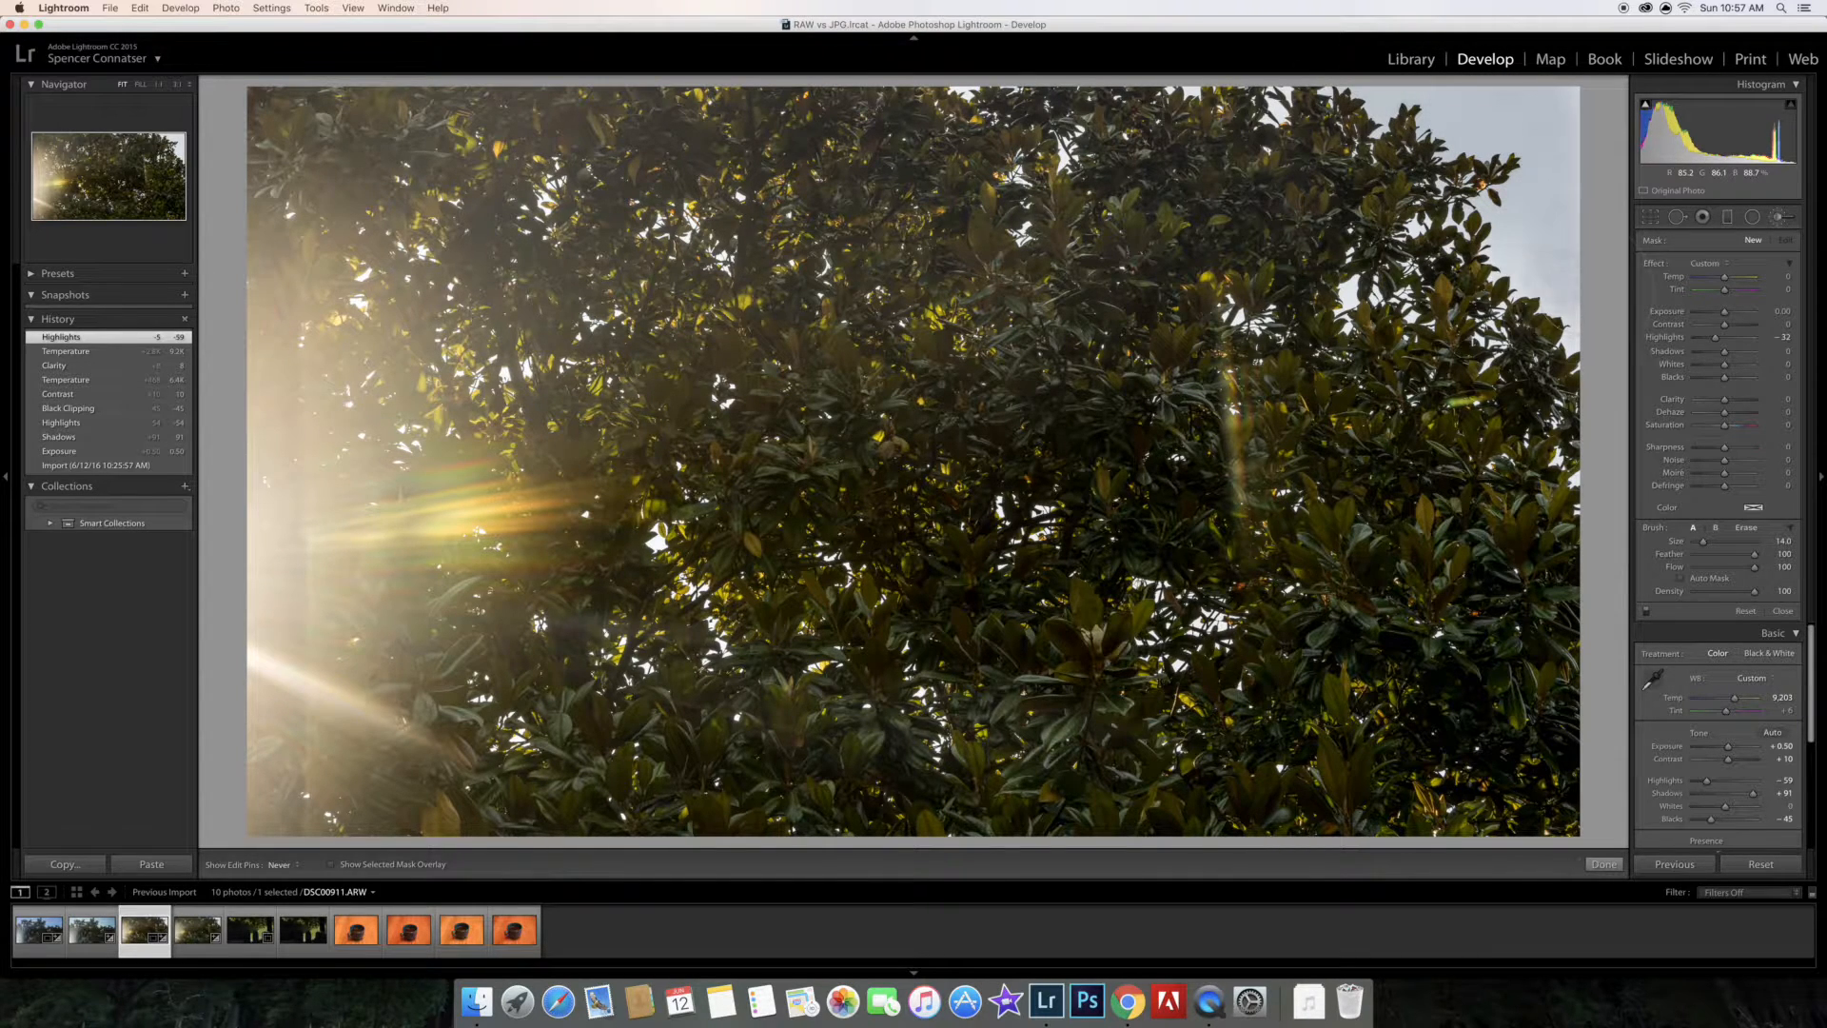
drag(1517, 215, 1525, 95)
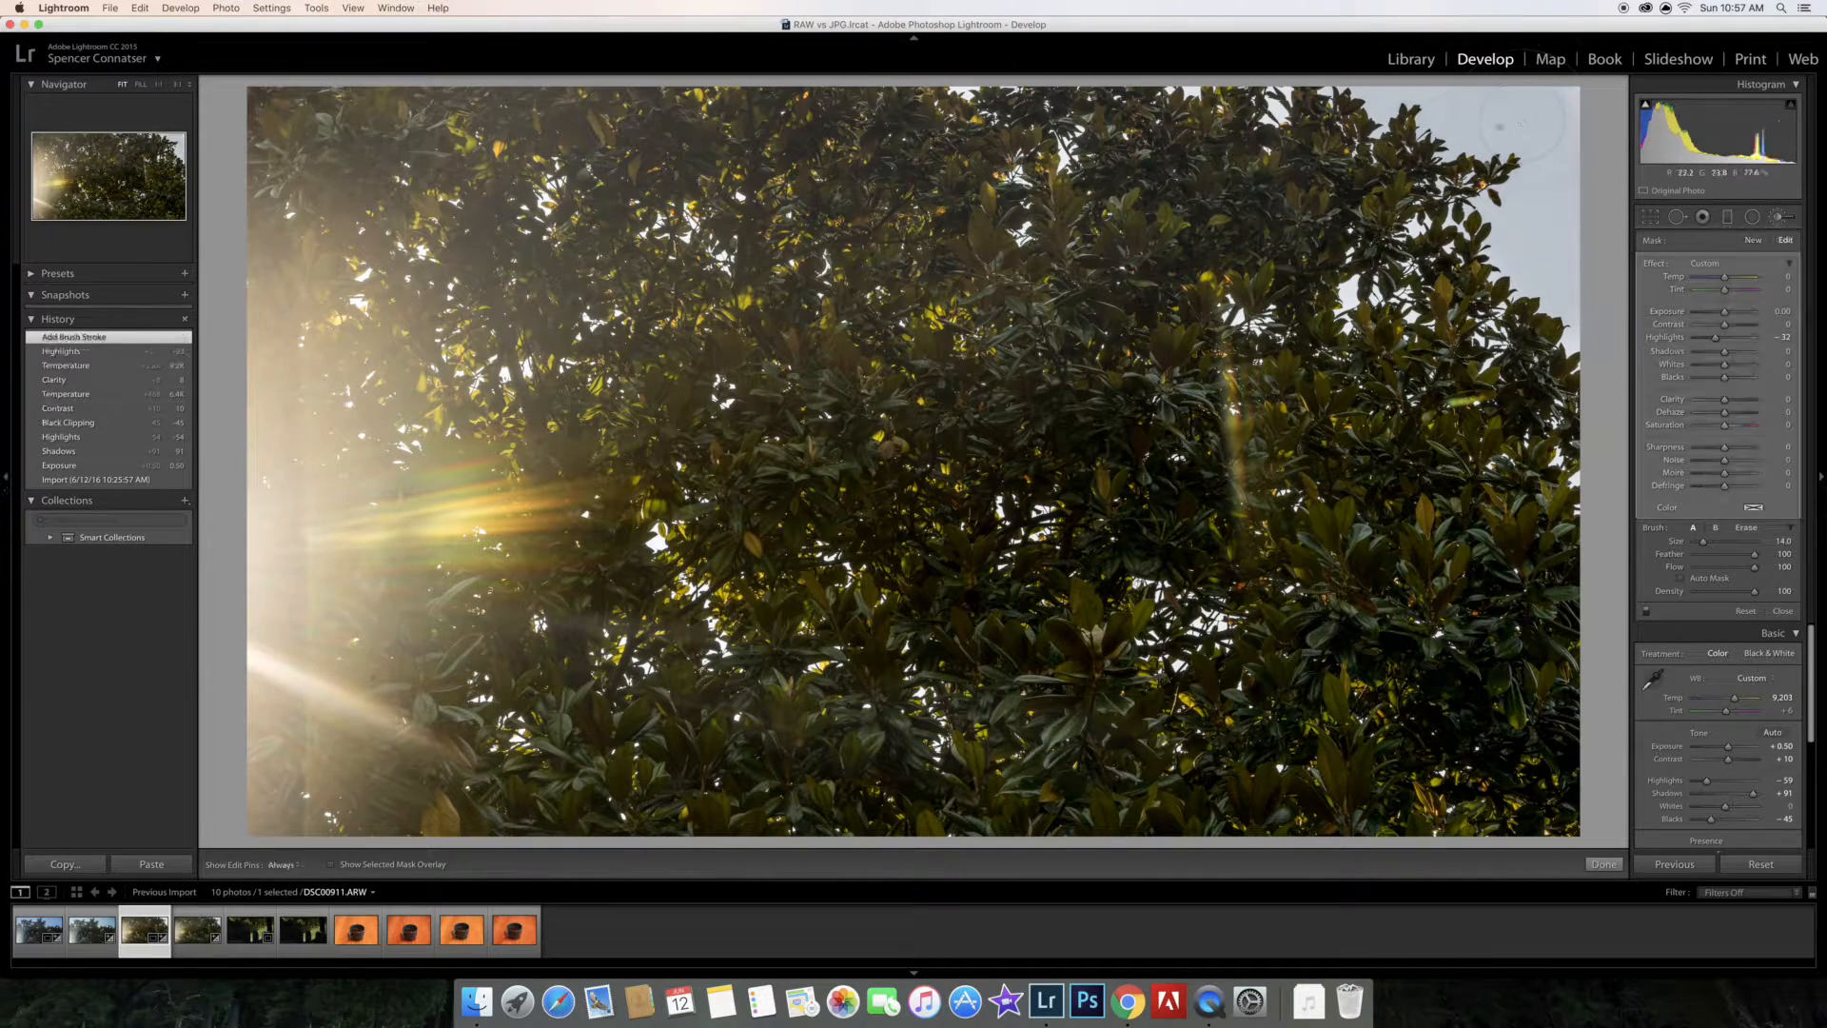
key(super+z)
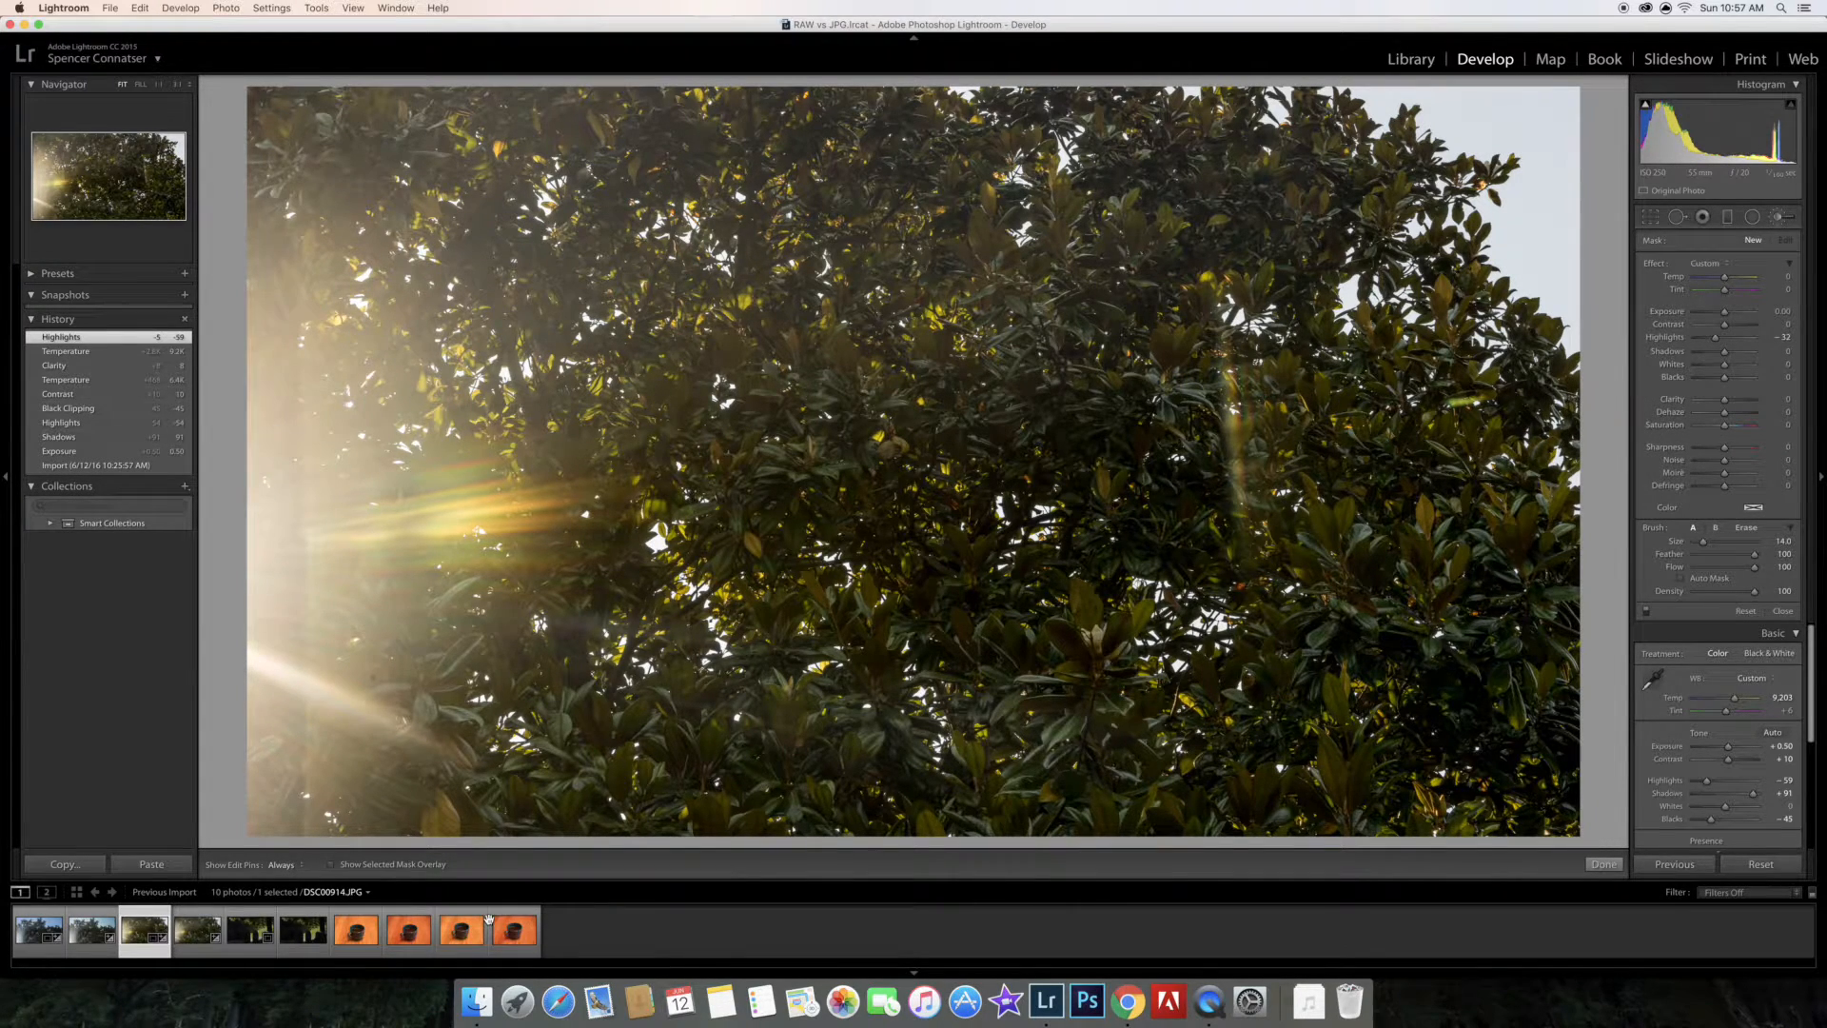
Edit DSC00912.ARW with Exposure +2.80, Highlights −75, Blacks −22 and Clarity +31, and compare it with the unedited original
click(244, 944)
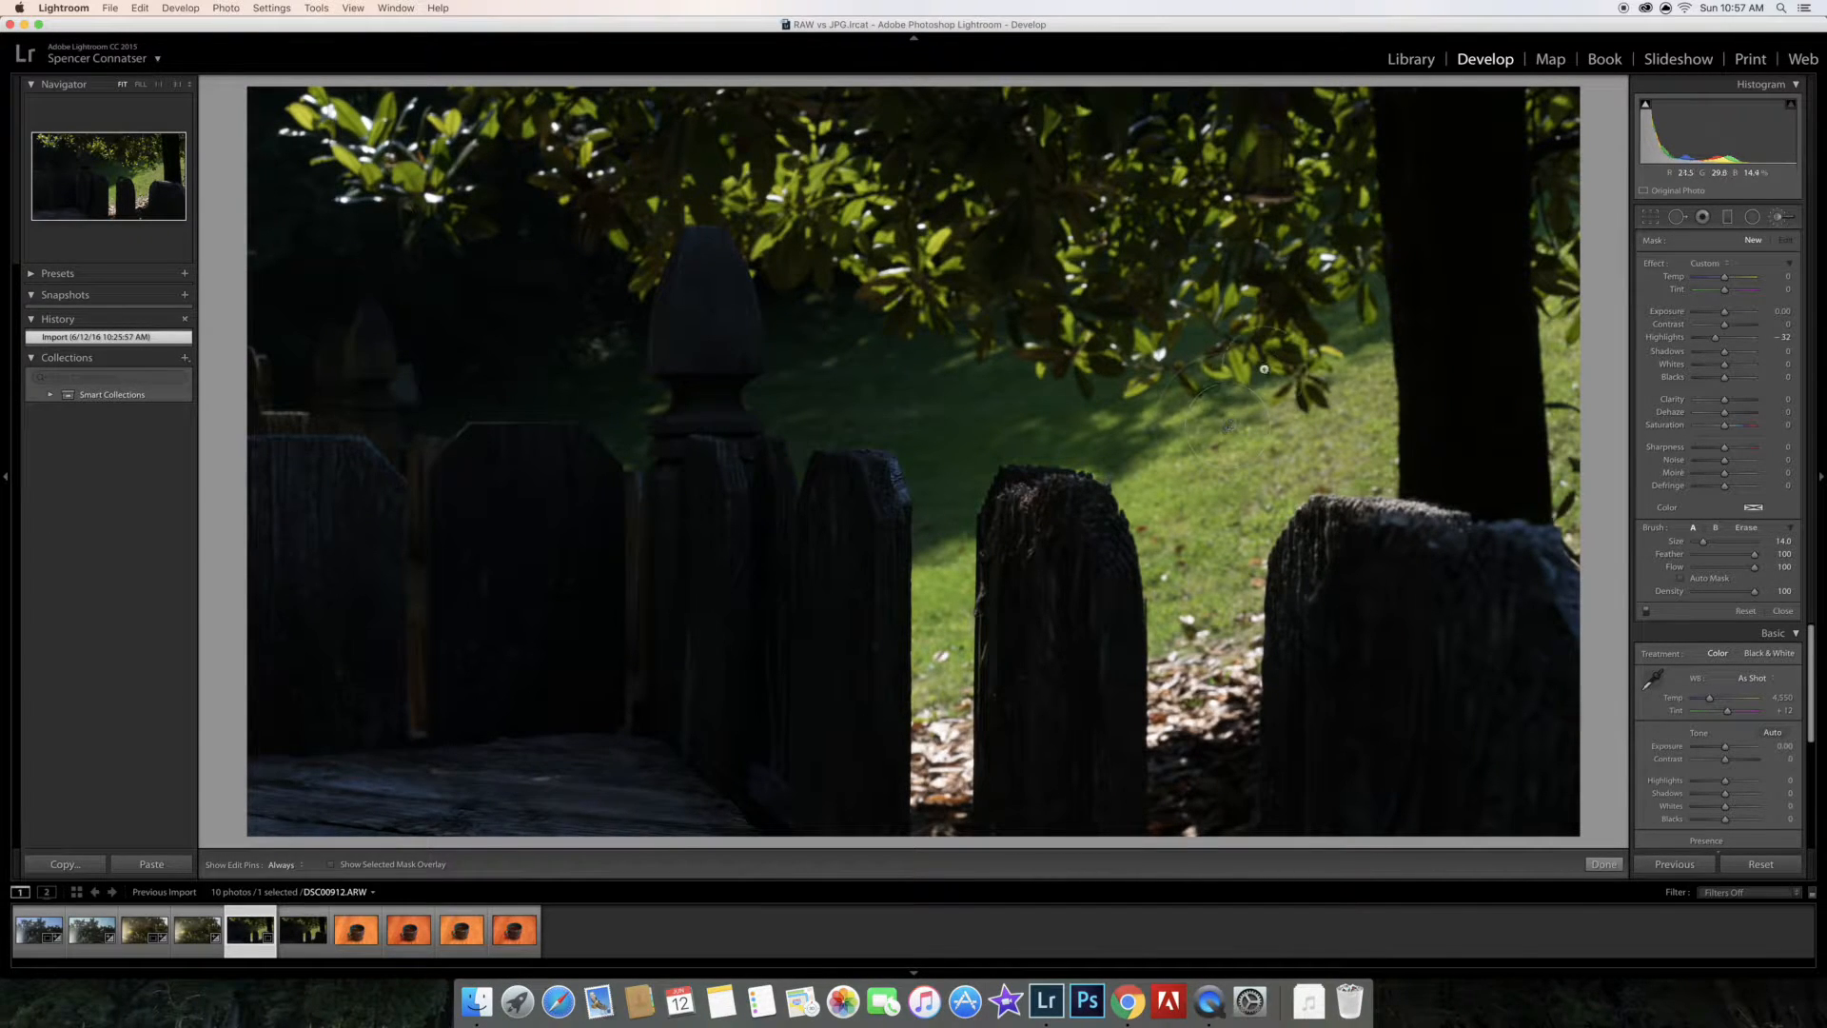
click(1604, 864)
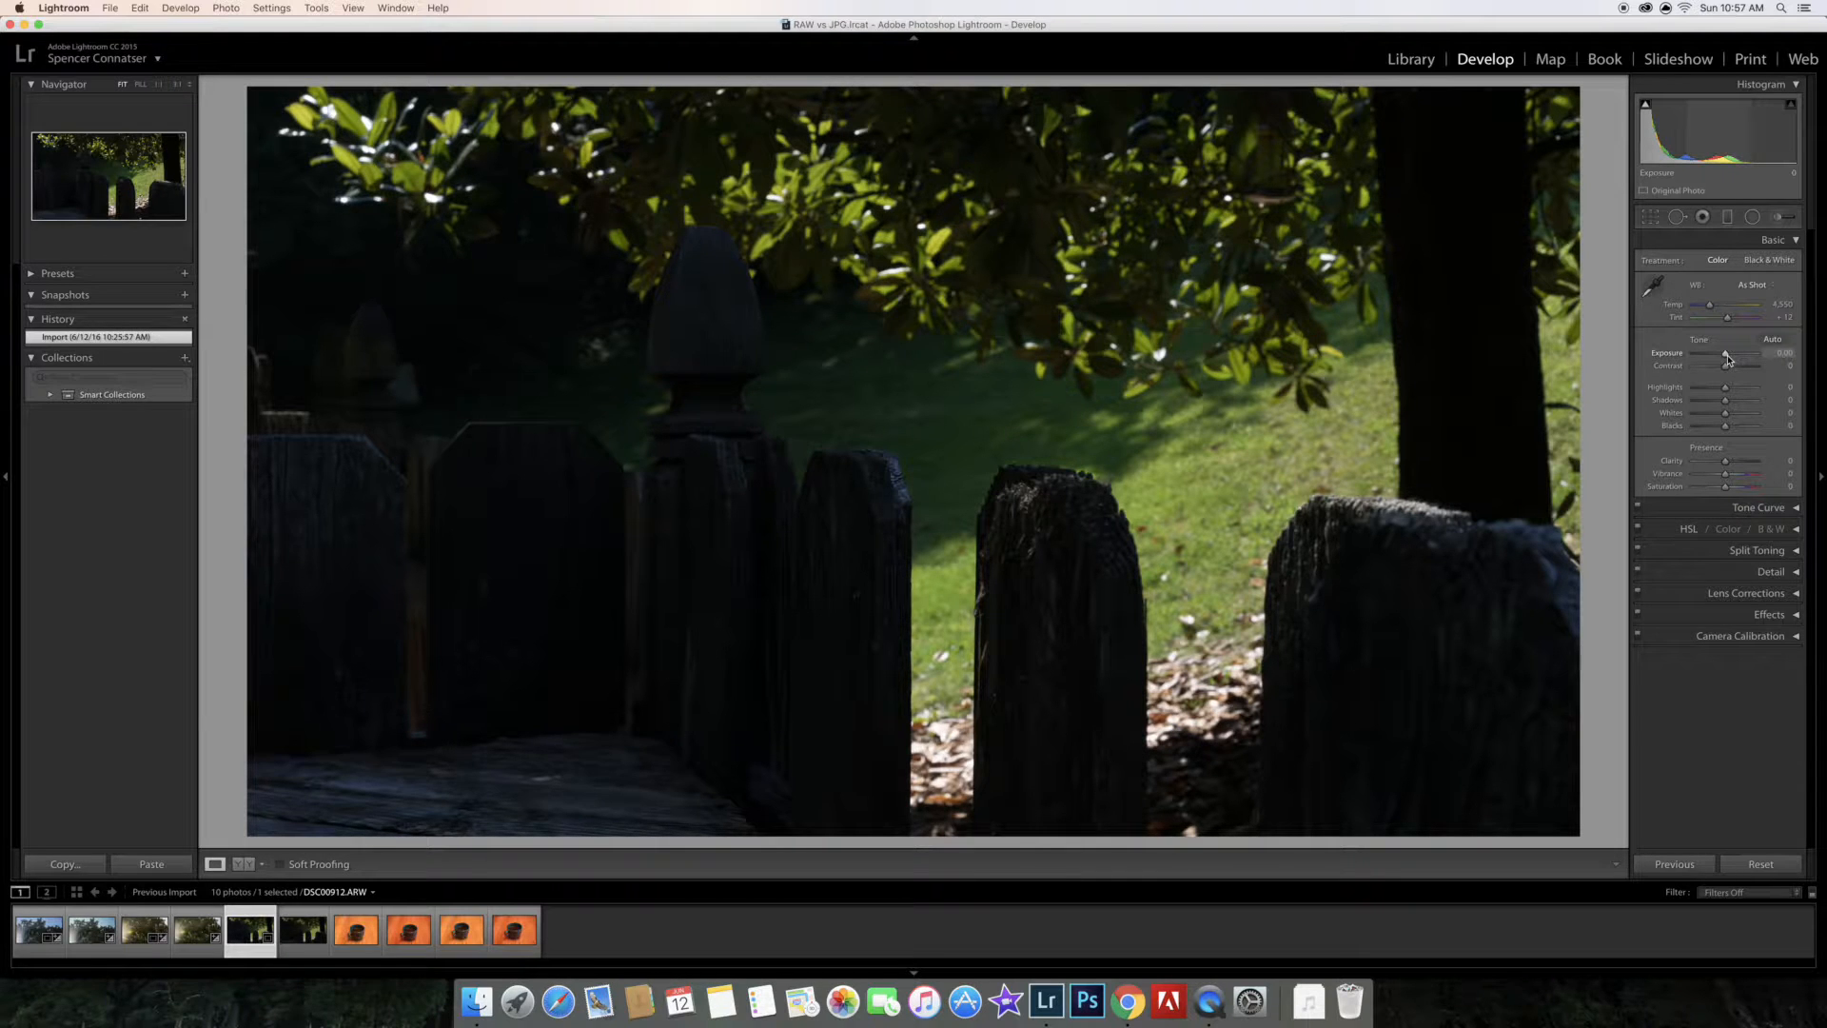
drag(1728, 358, 1741, 360)
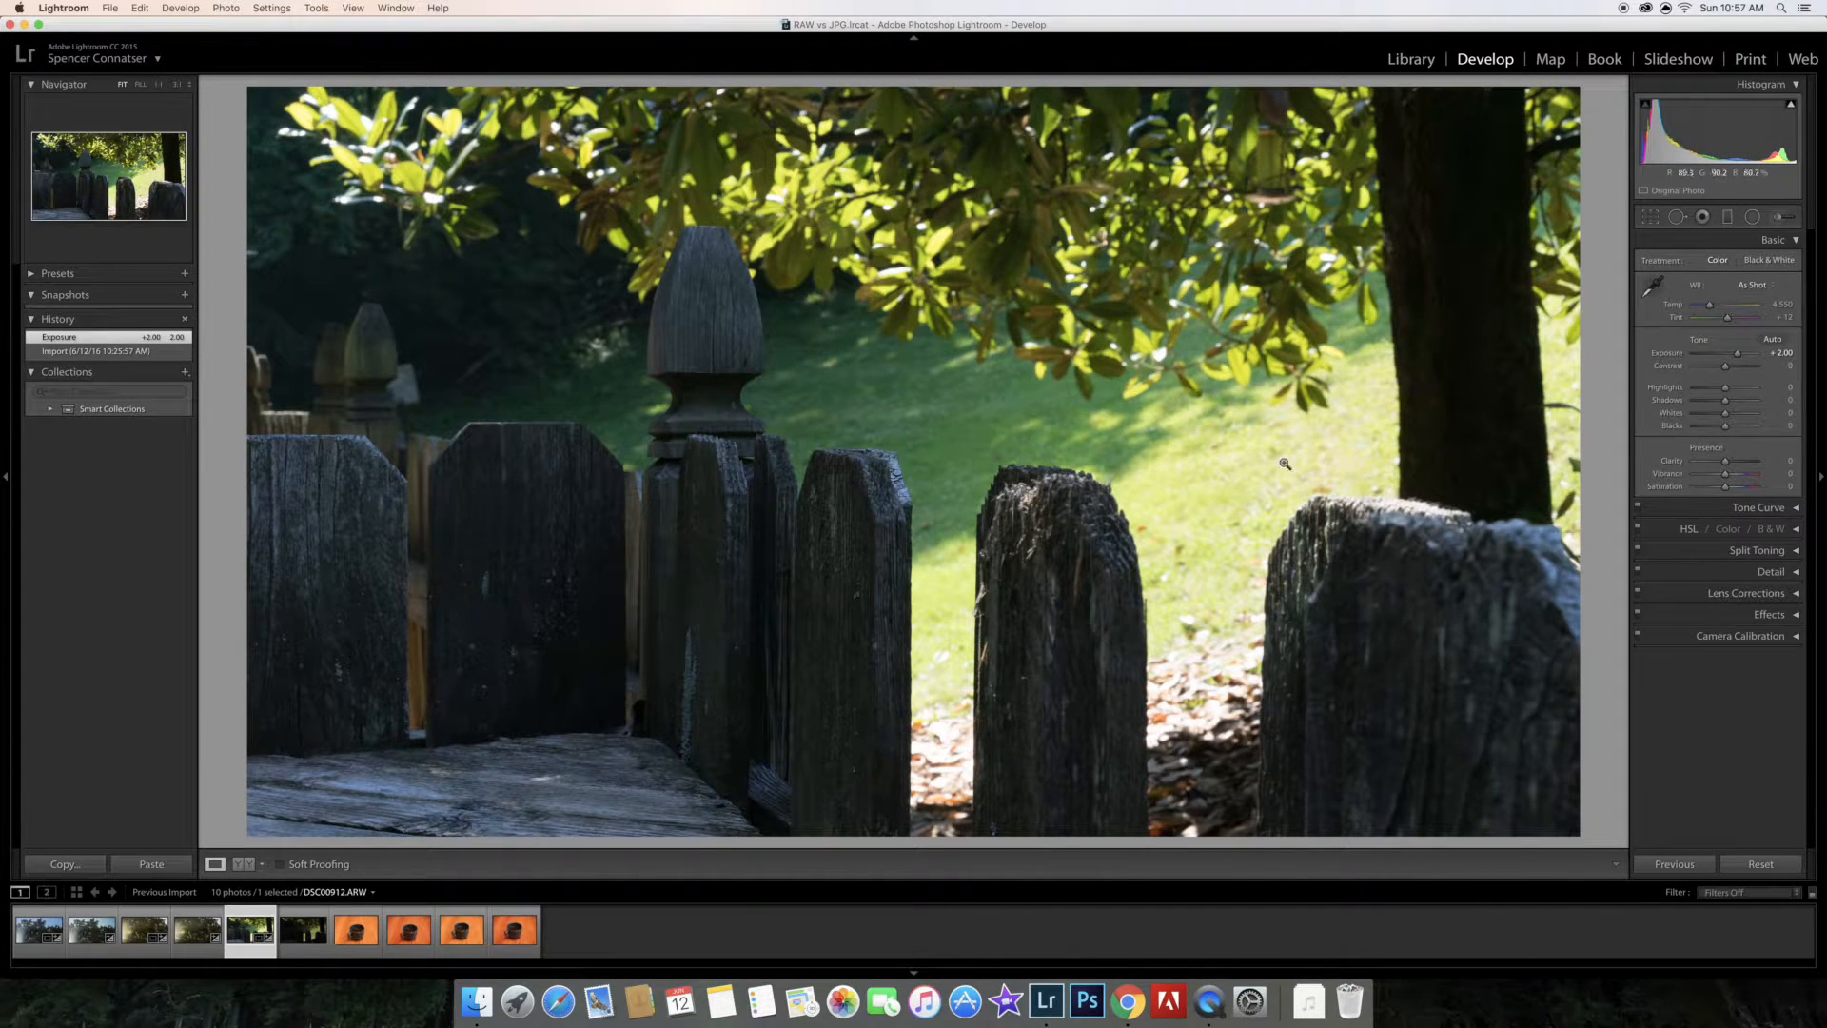
drag(1725, 388, 1738, 468)
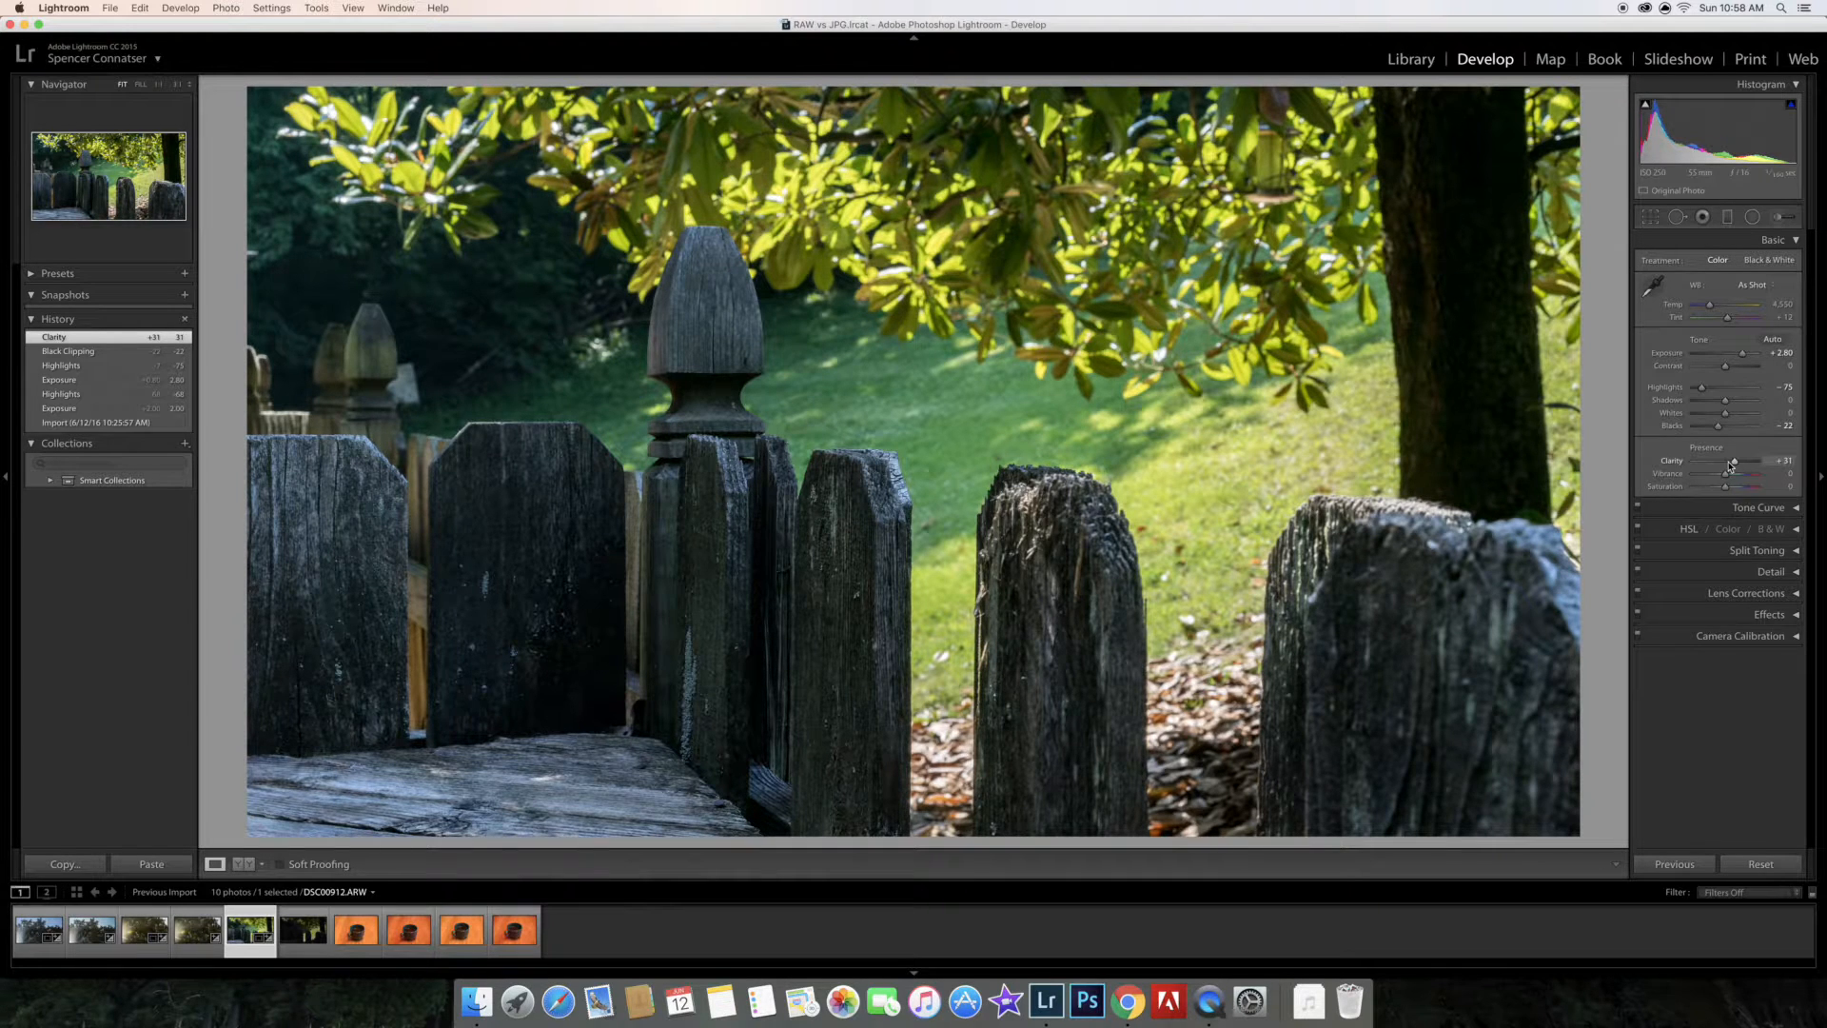
key(backslash)
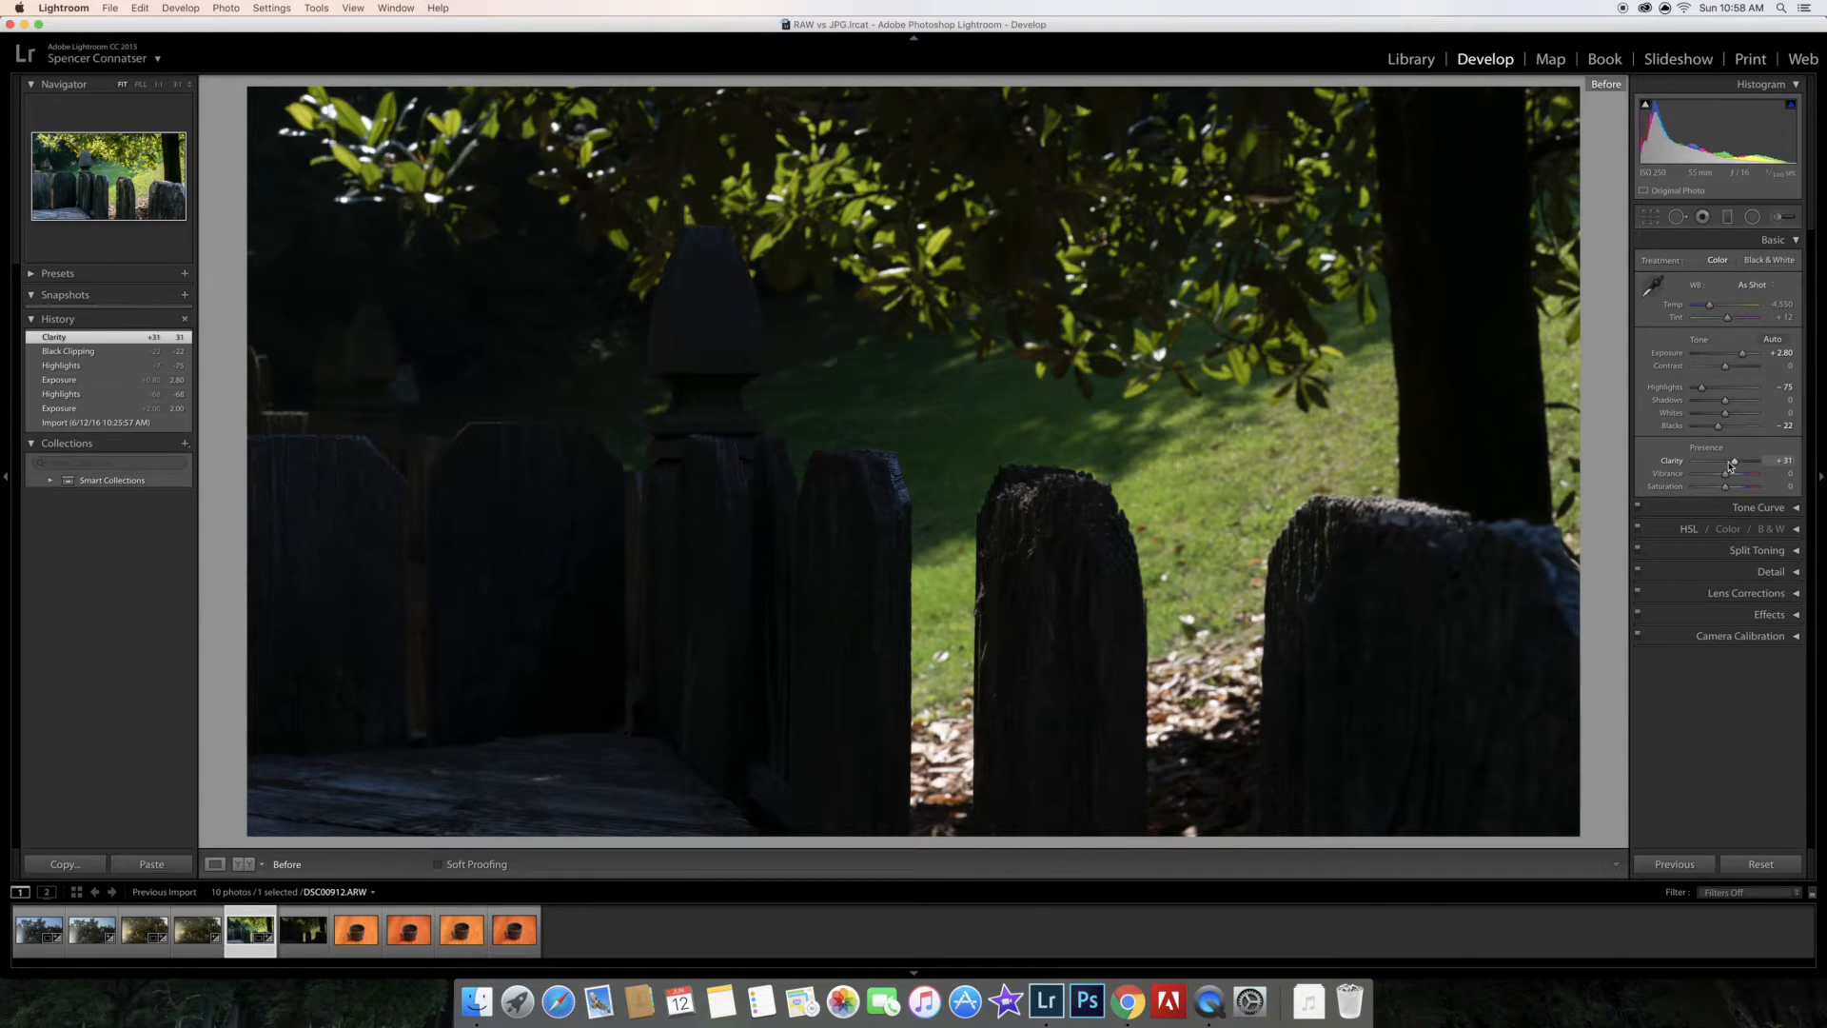
key(backslash)
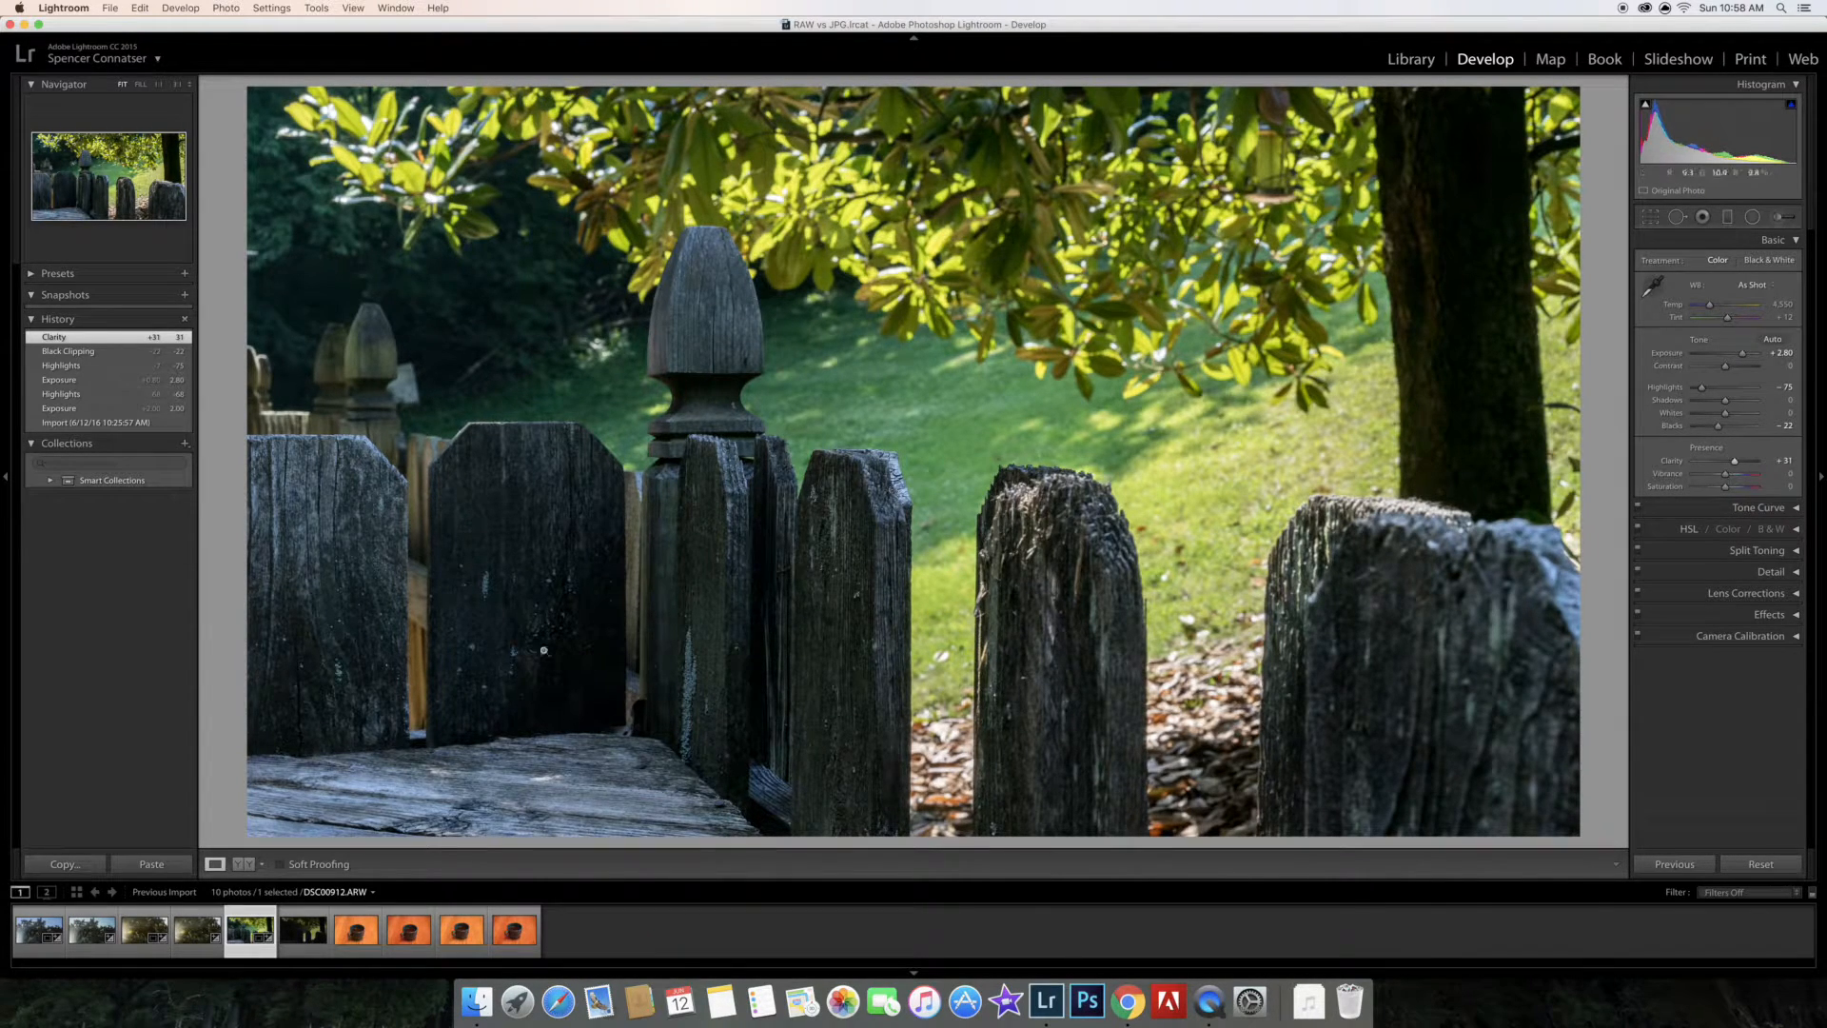
Synchronize all develop settings except Crop from DSC00912.ARW to DSC00912.JPG
super+click(303, 930)
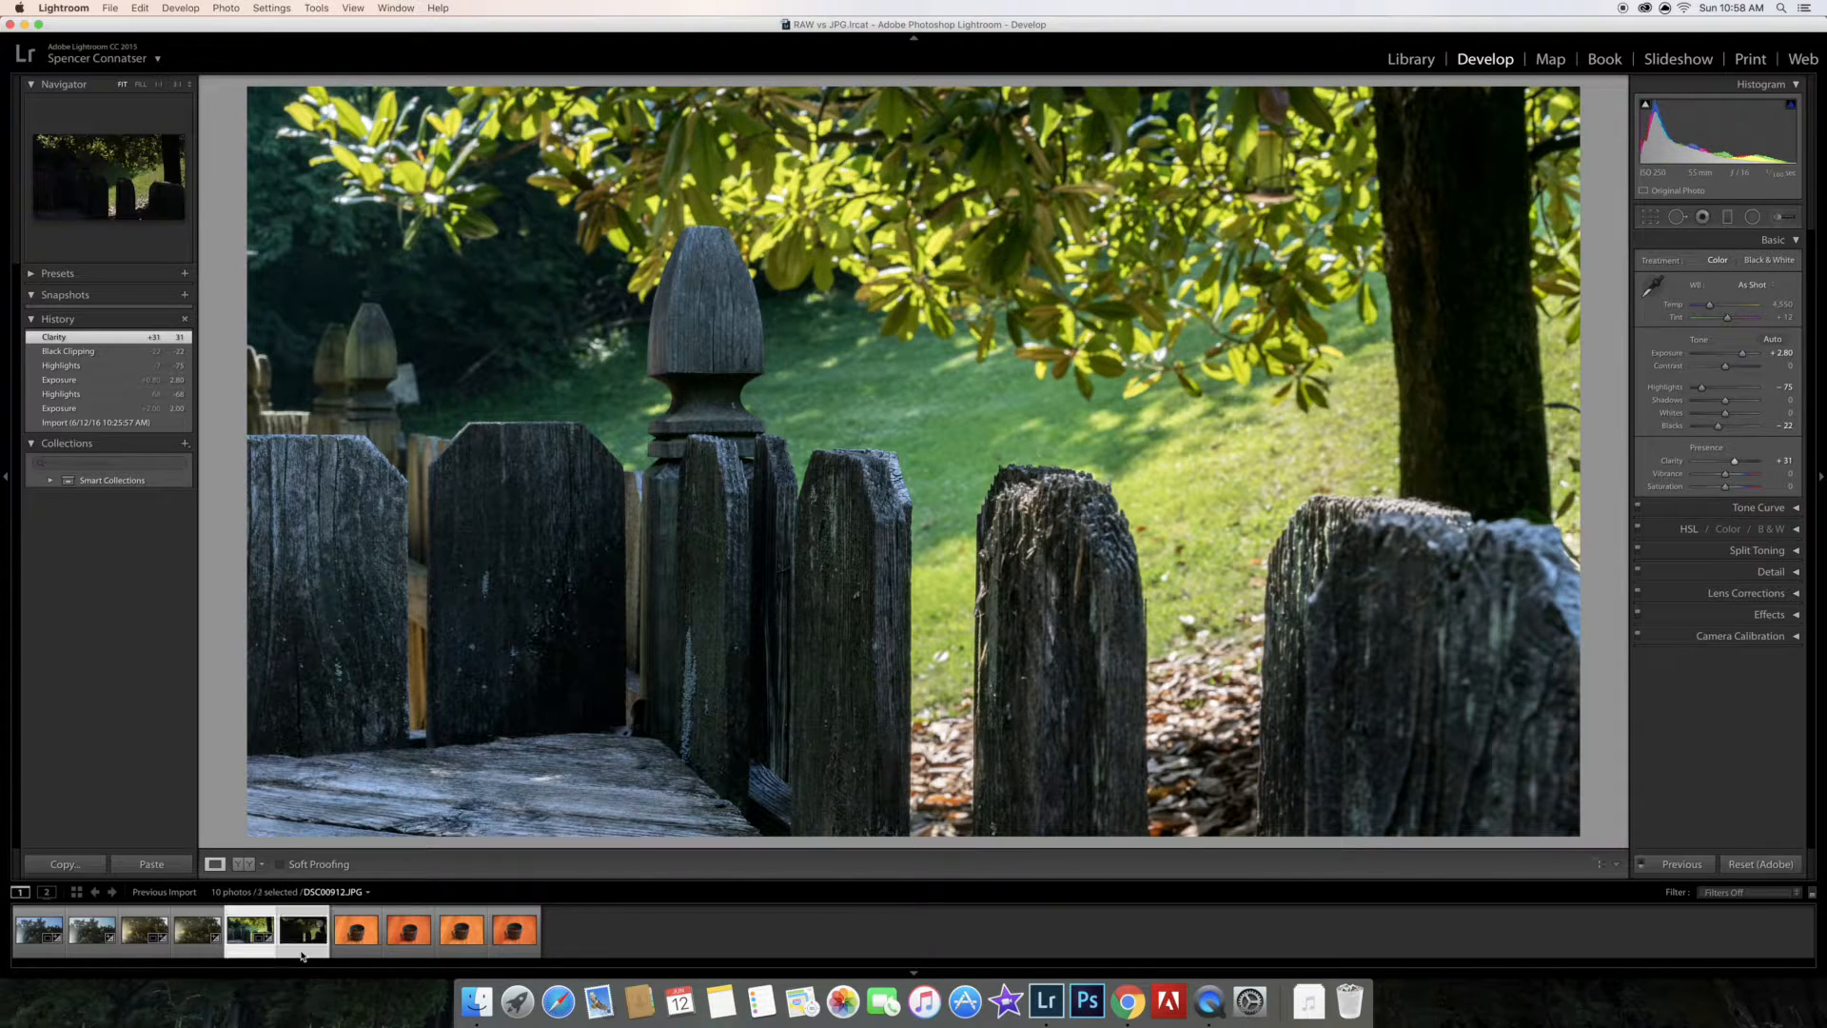
click(1677, 864)
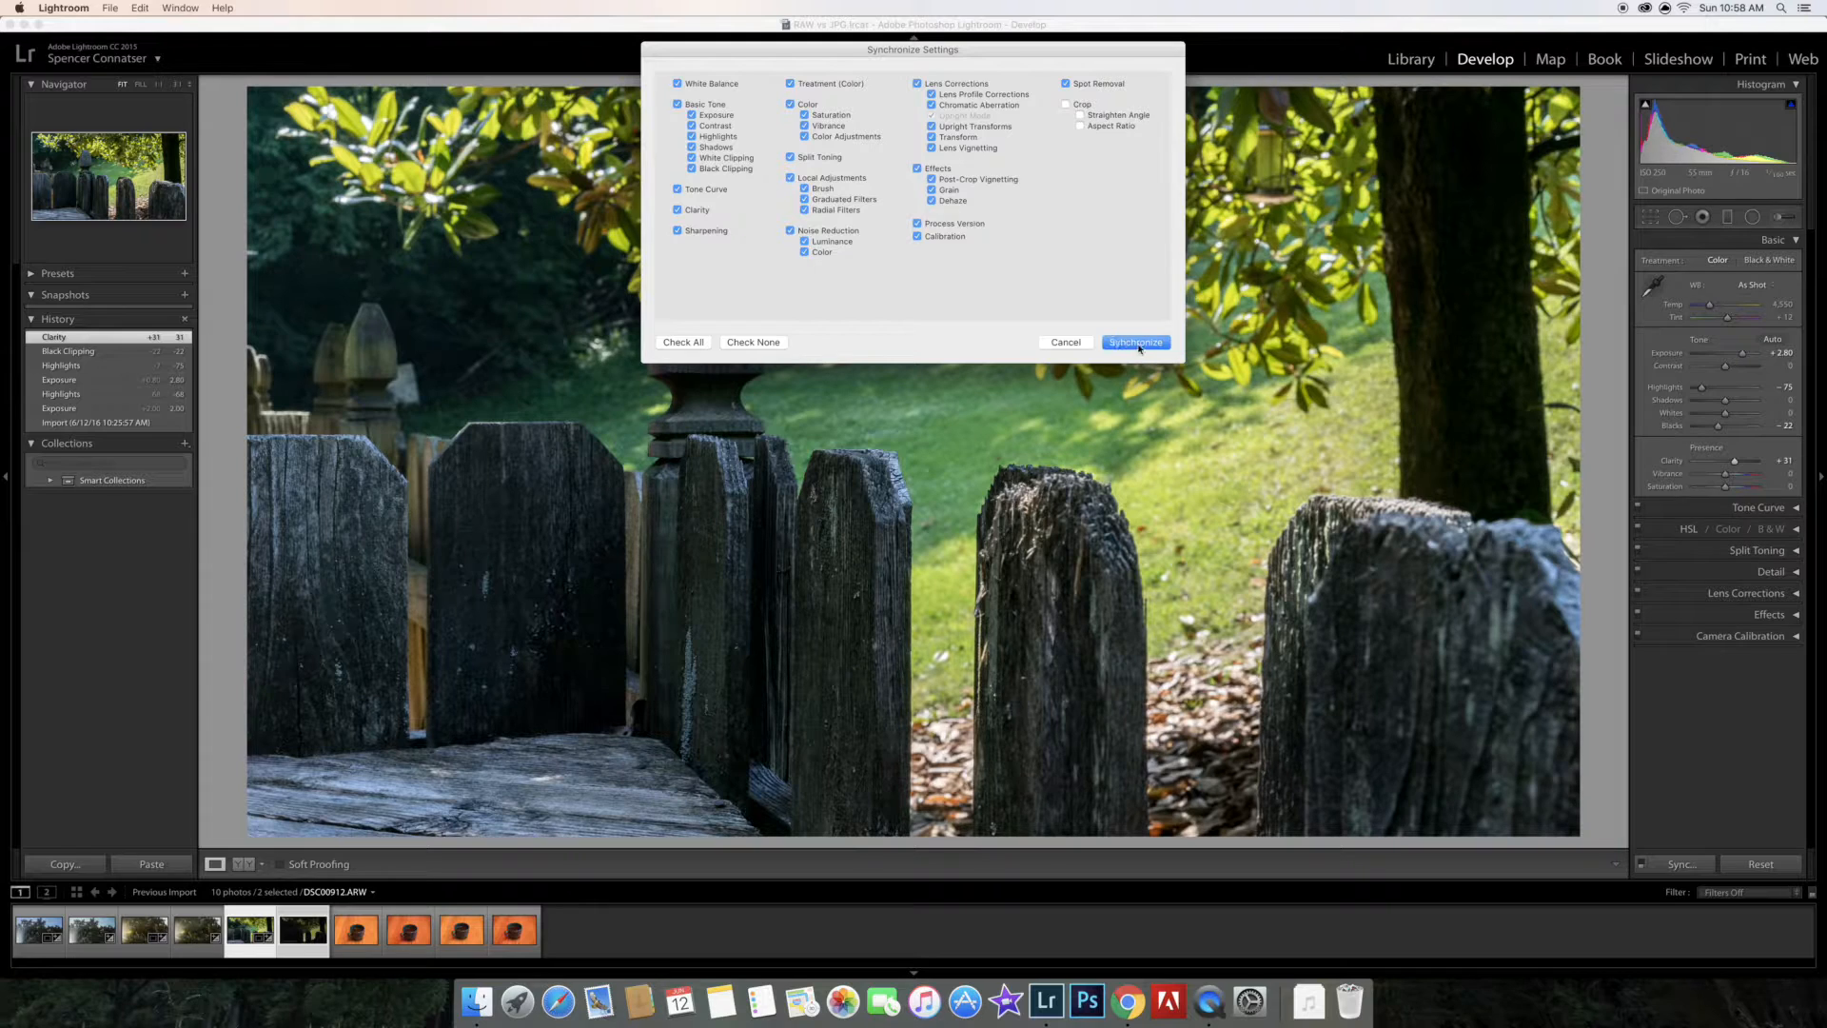
click(1135, 343)
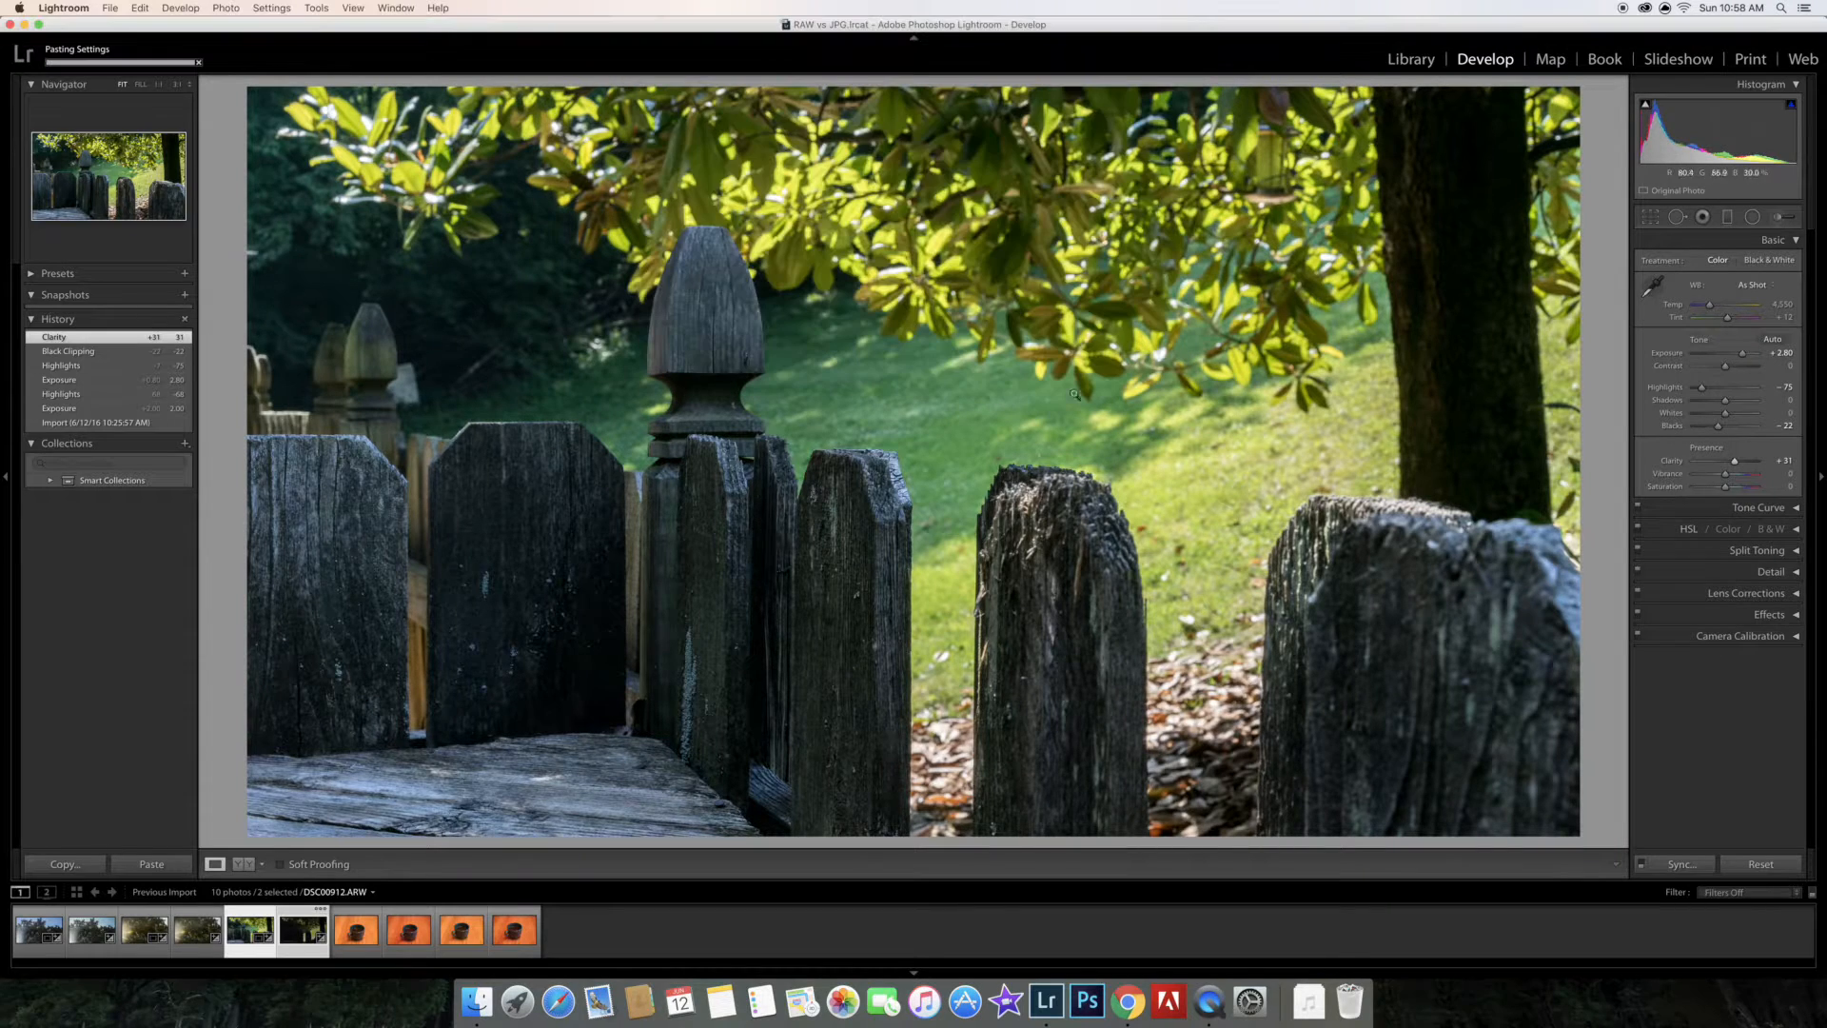
Compare the edited DSC00912 RAW photo with its synchronized JPG version, examining the fence shadows and background foliage
click(273, 956)
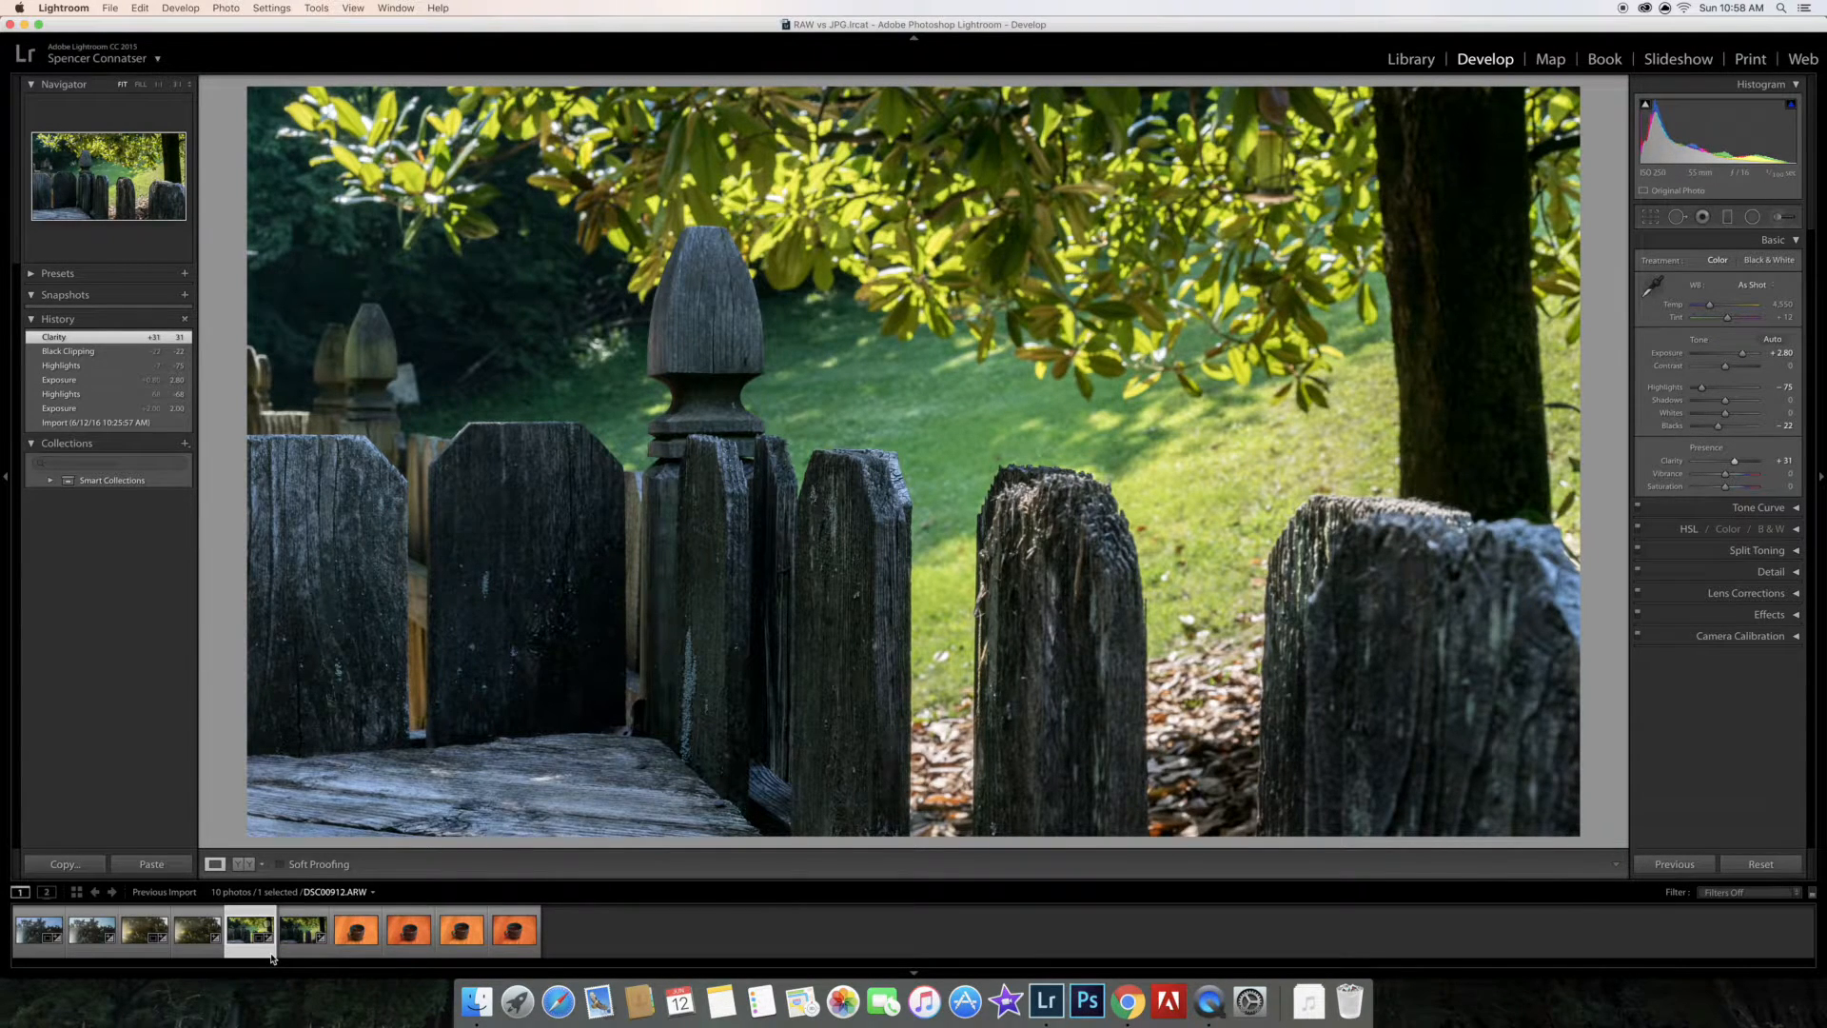
key(Right)
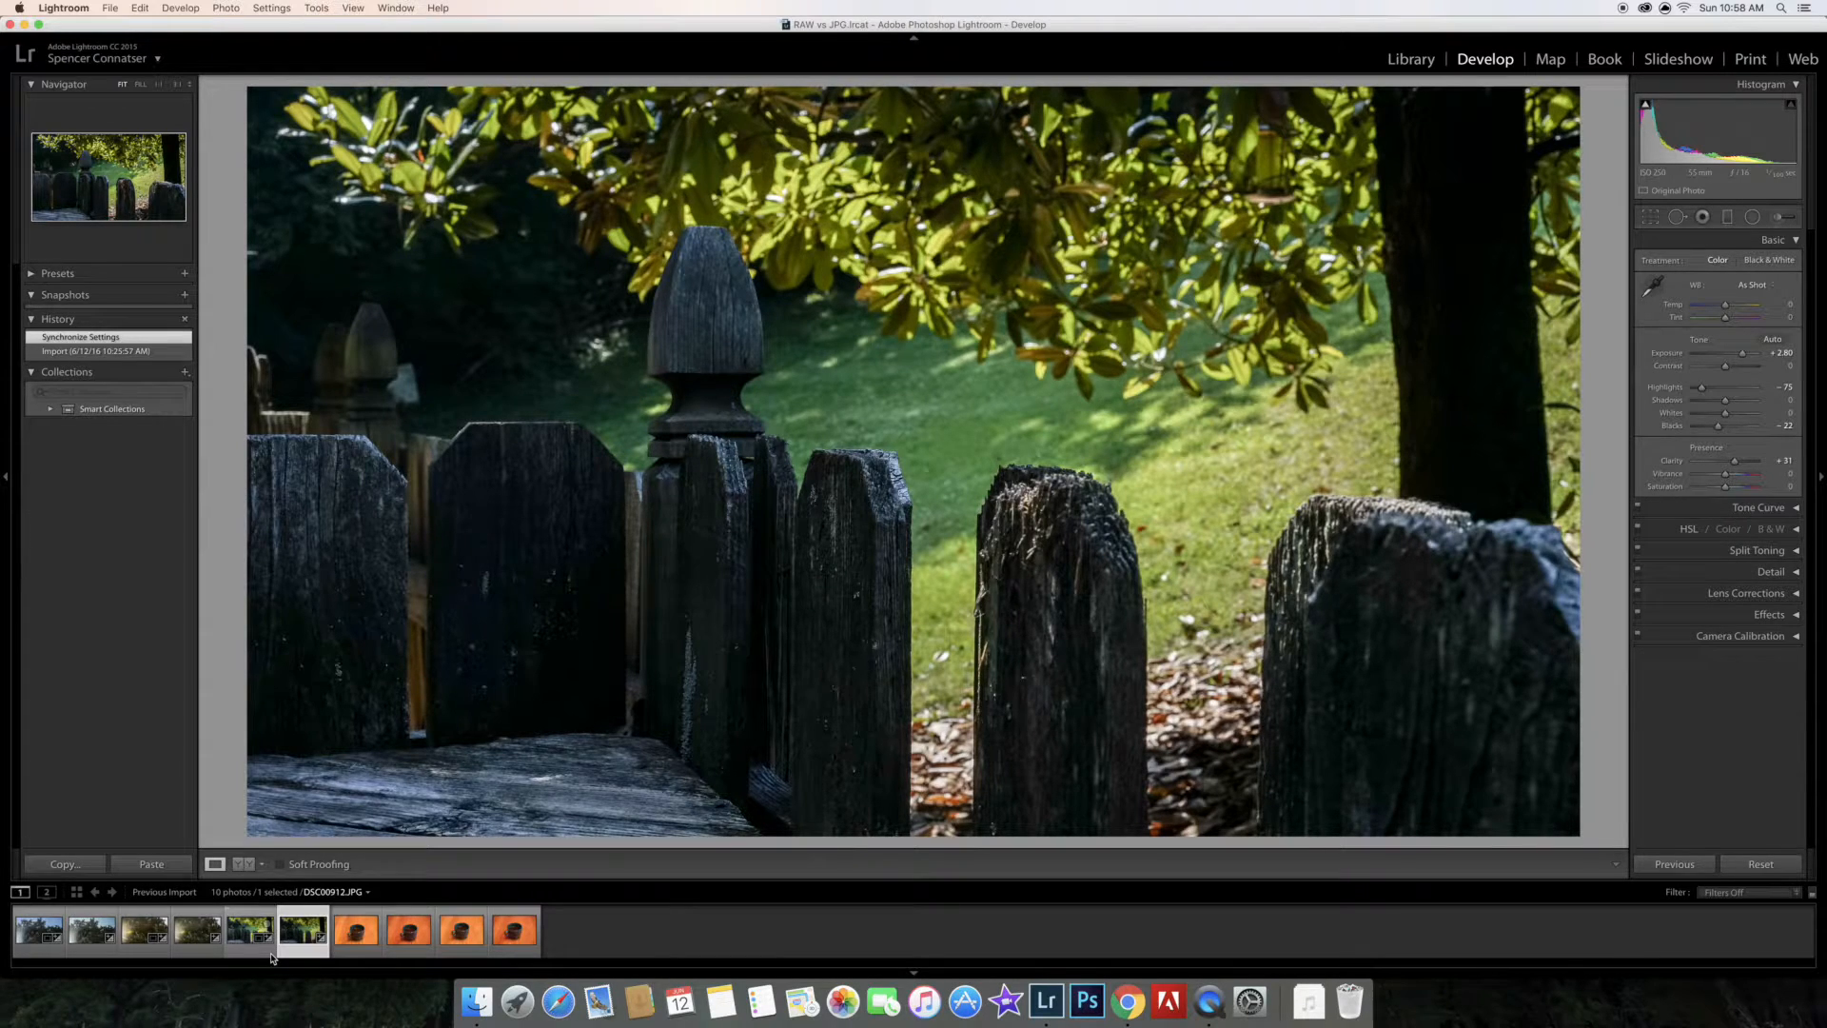
key(Left)
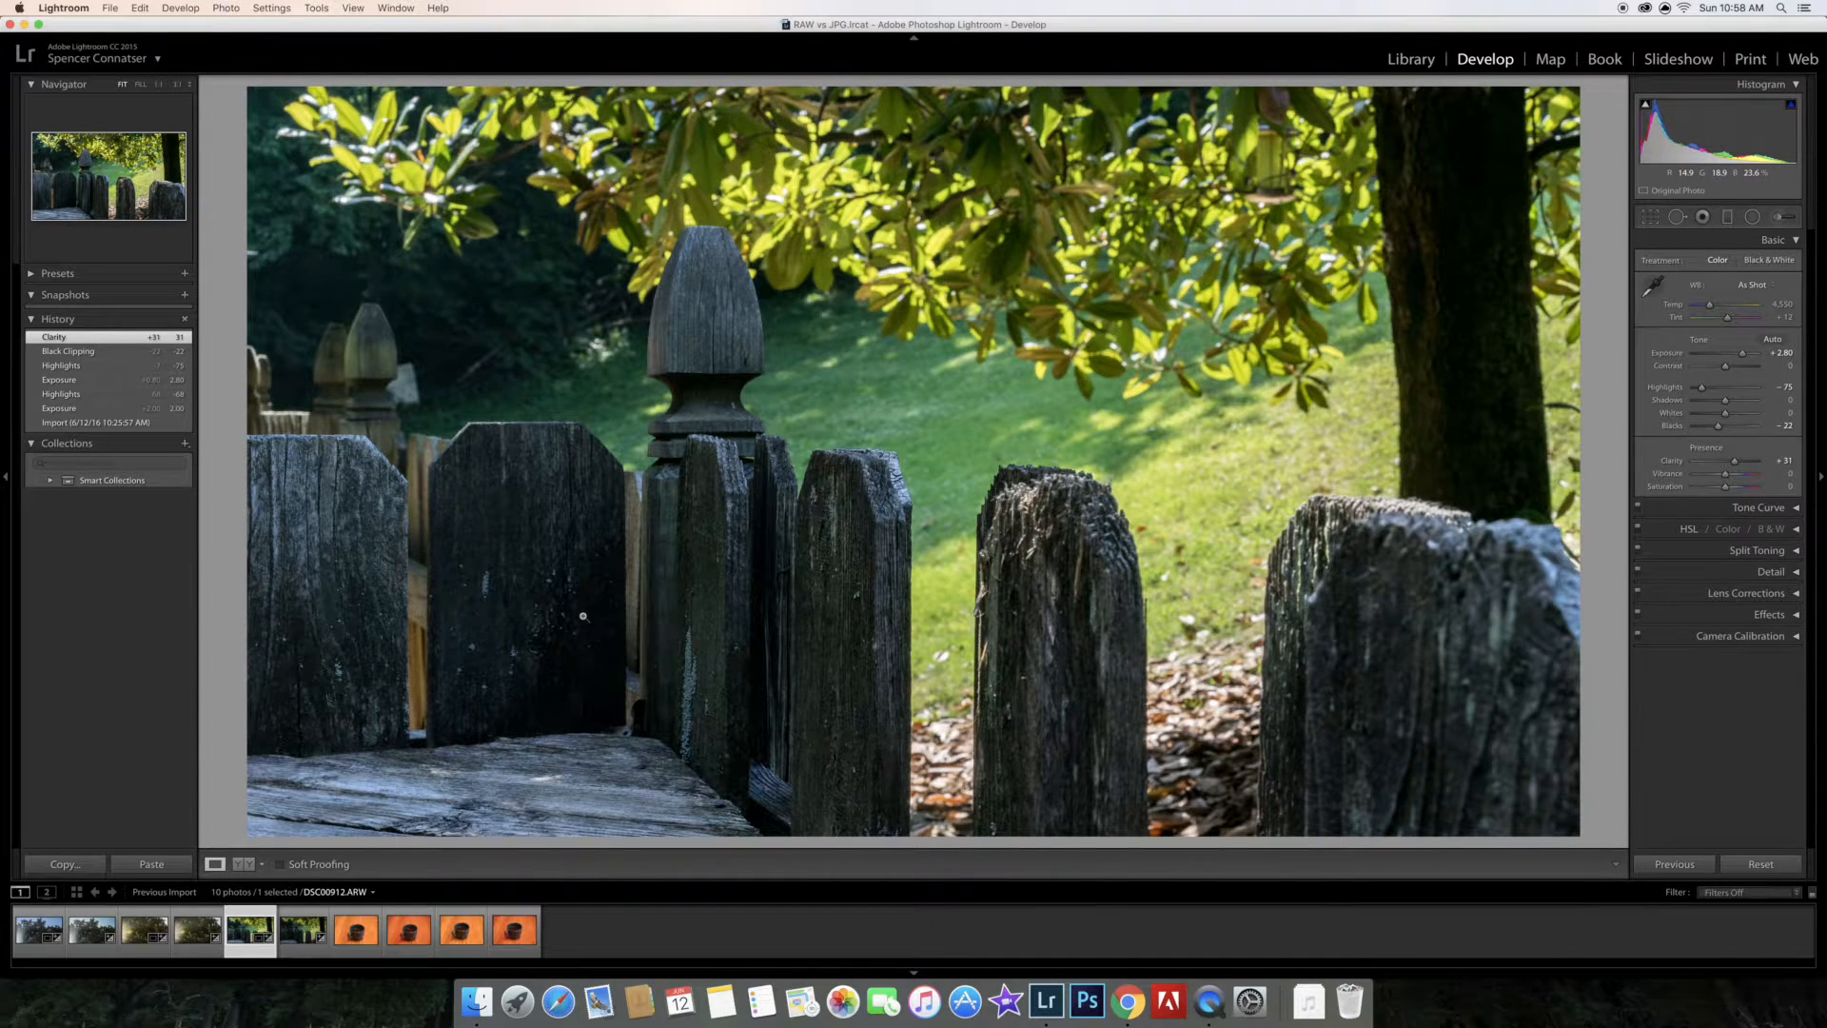
key(Right)
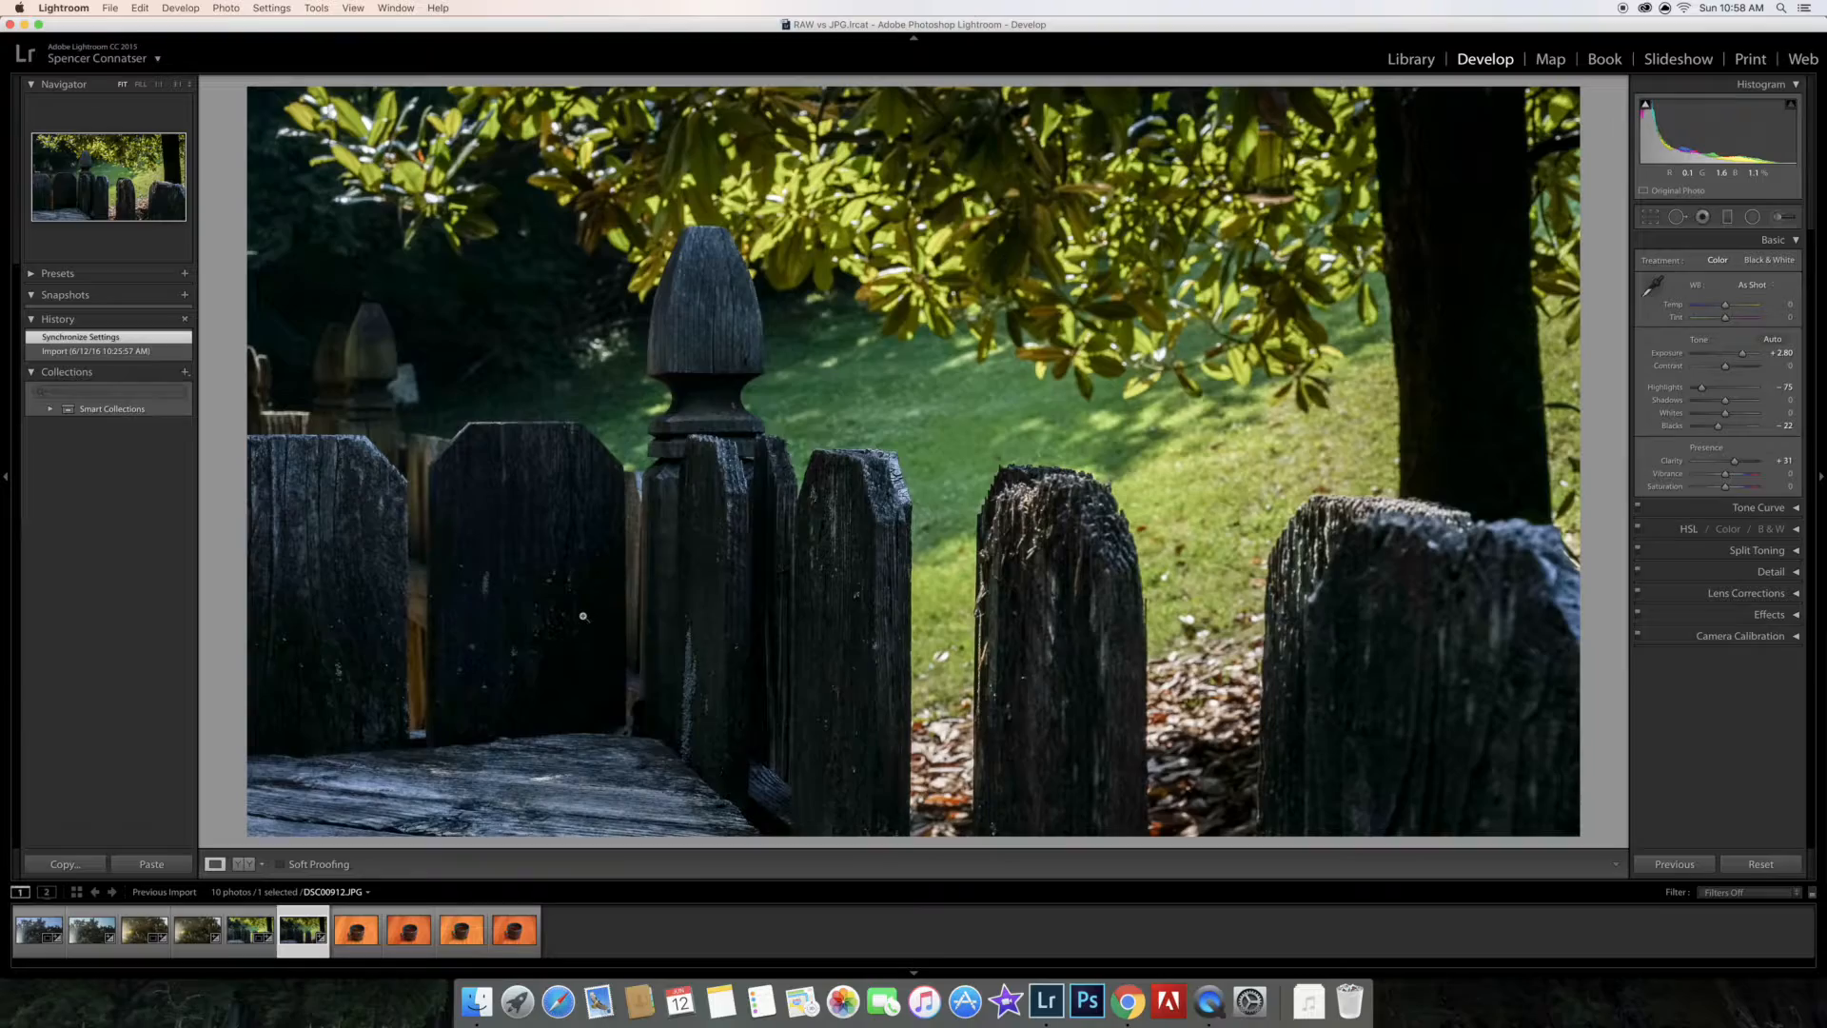
key(Left)
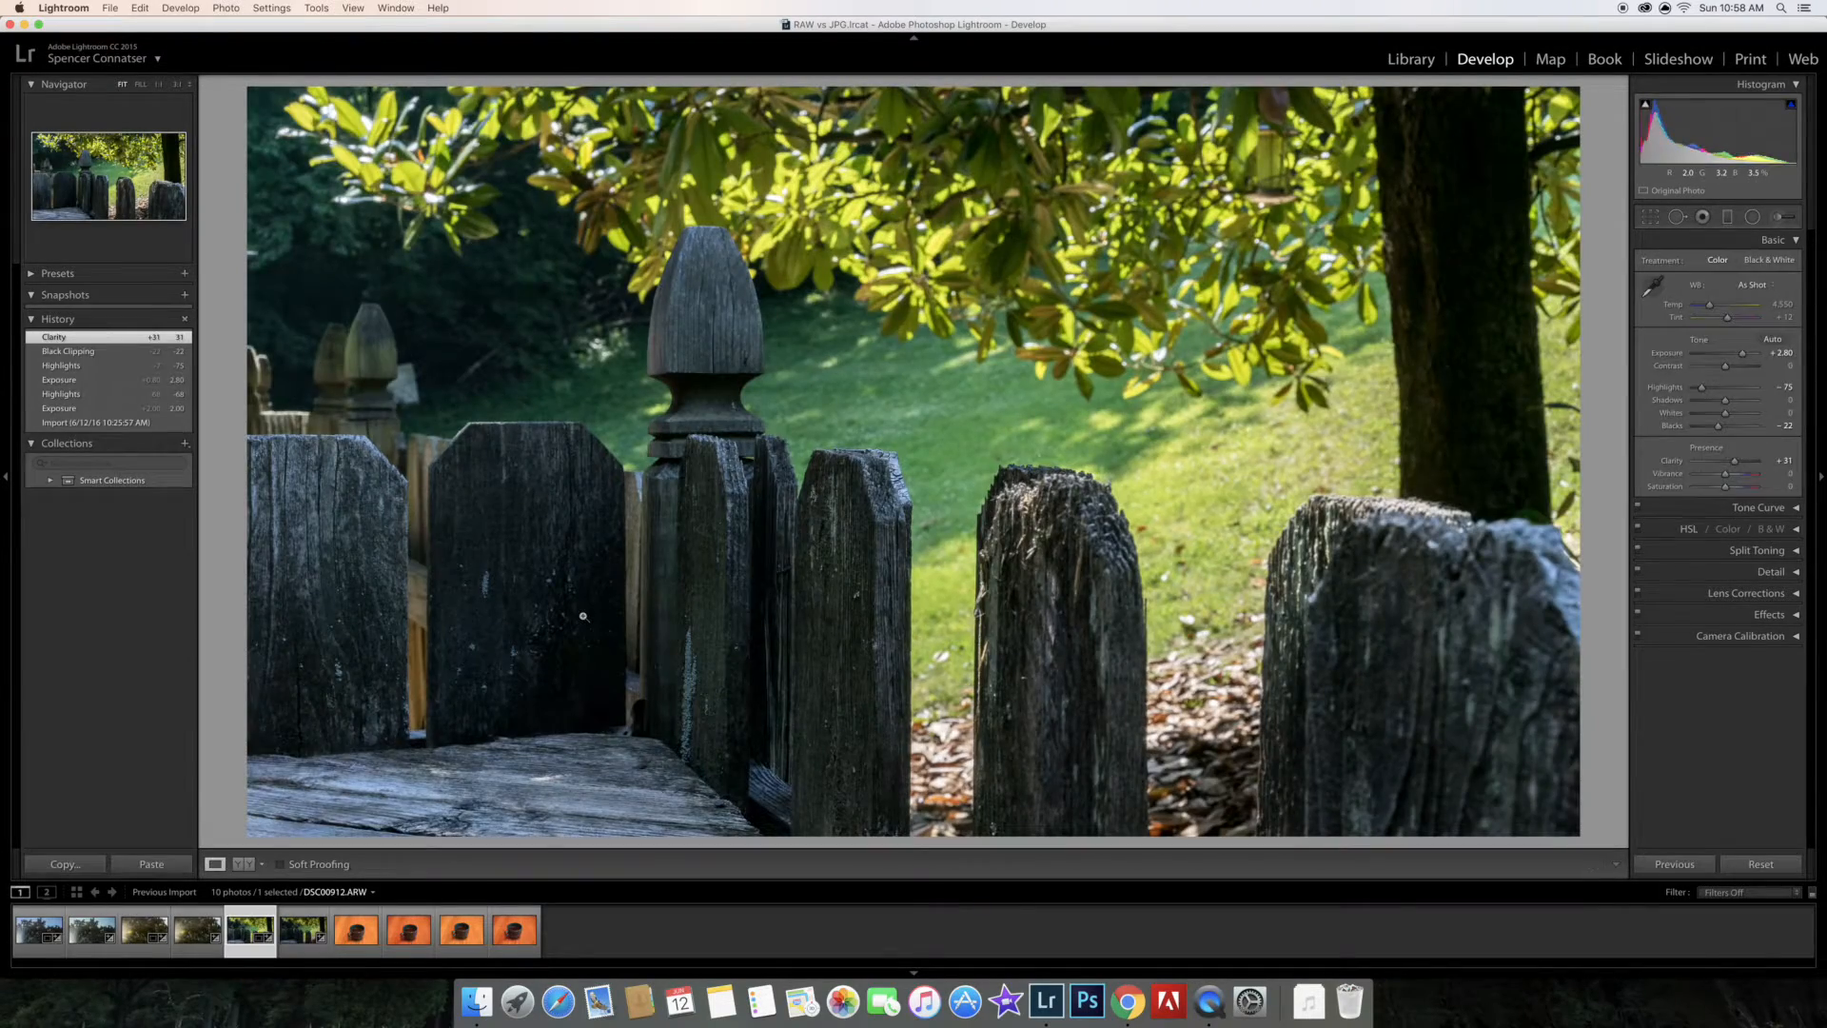
key(Right)
key(Left)
key(Right)
key(Left)
key(Right)
Compare the unedited RAW and JPG versions of the DSC00913 mug photo
key(Right)
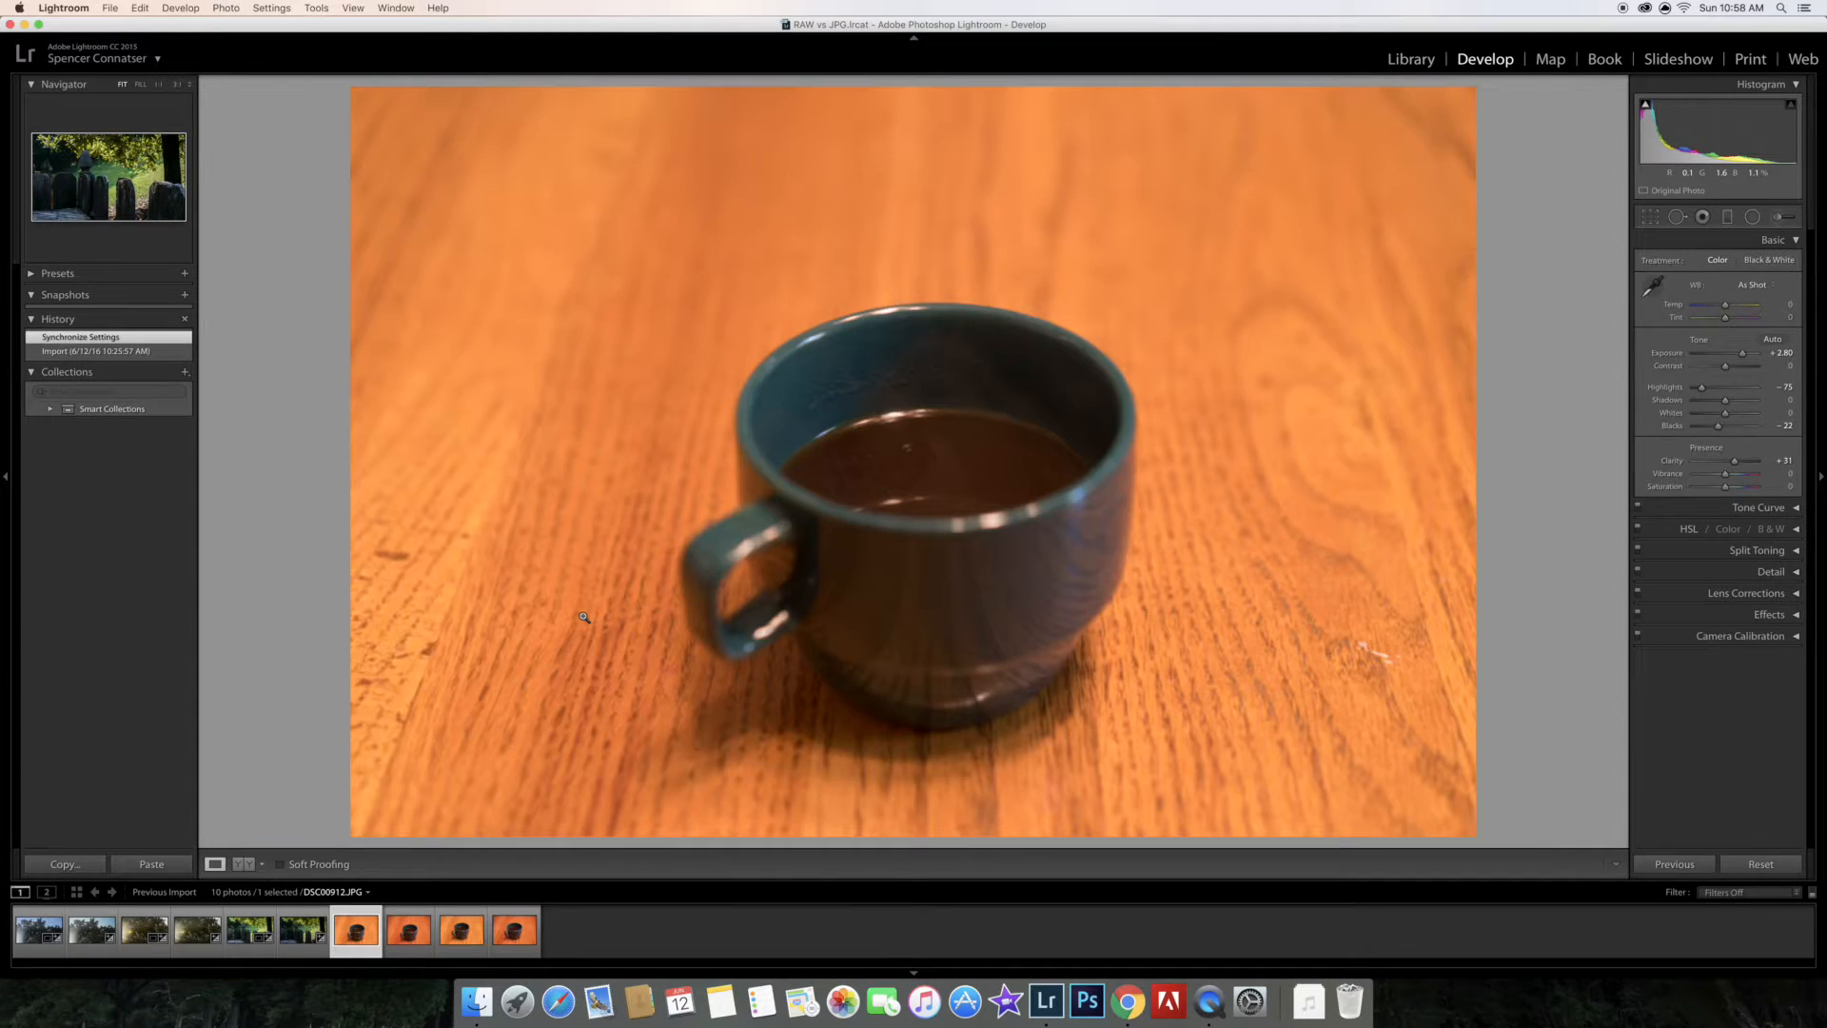
key(Right)
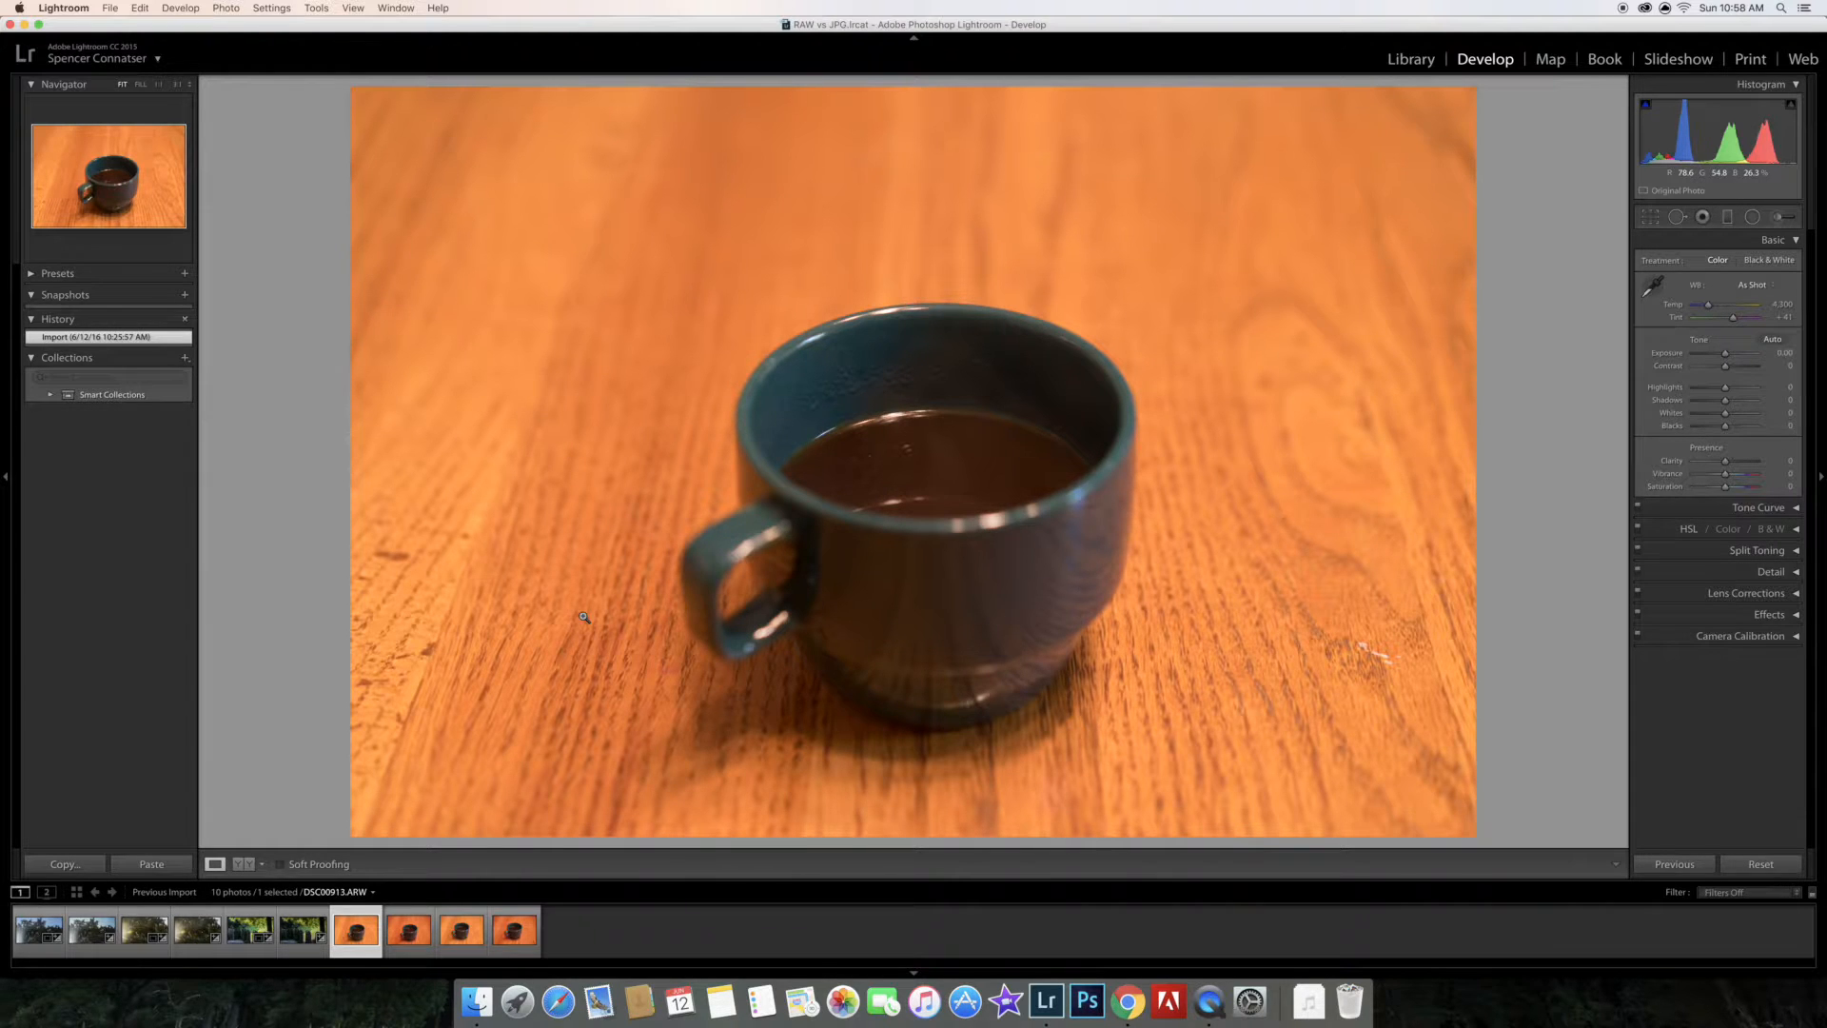
key(Right)
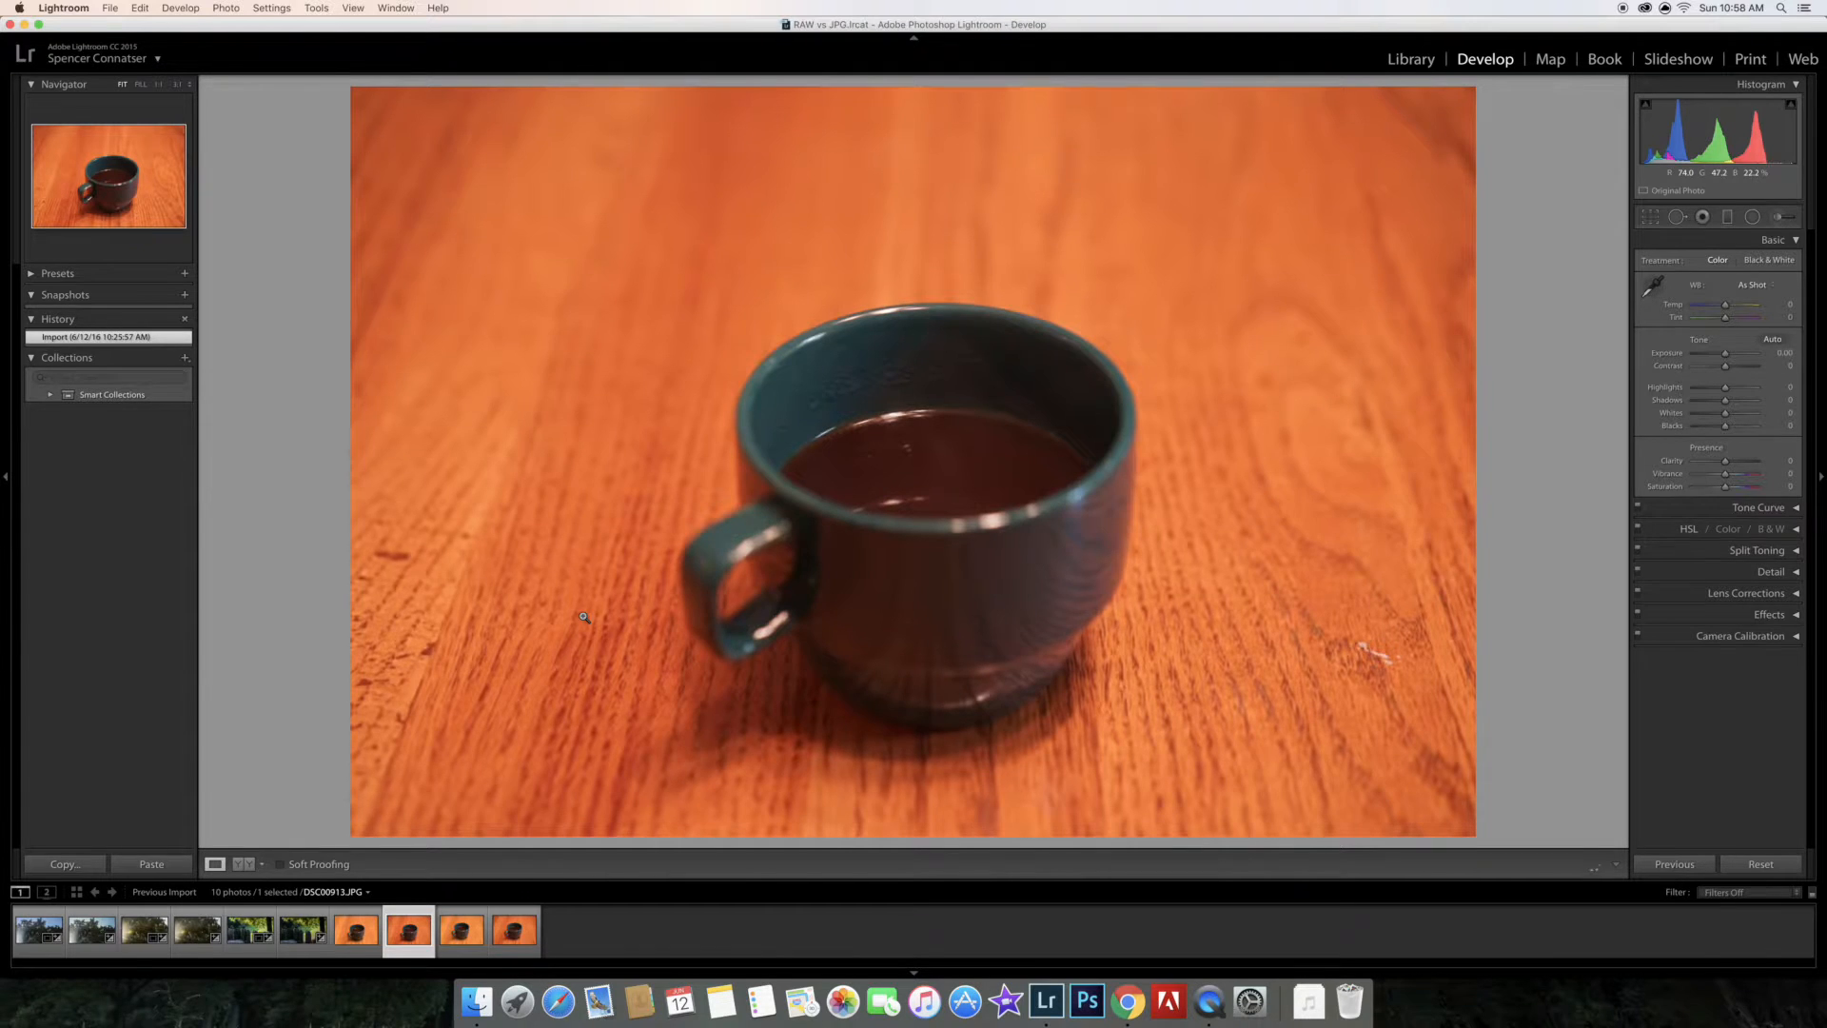
key(Left)
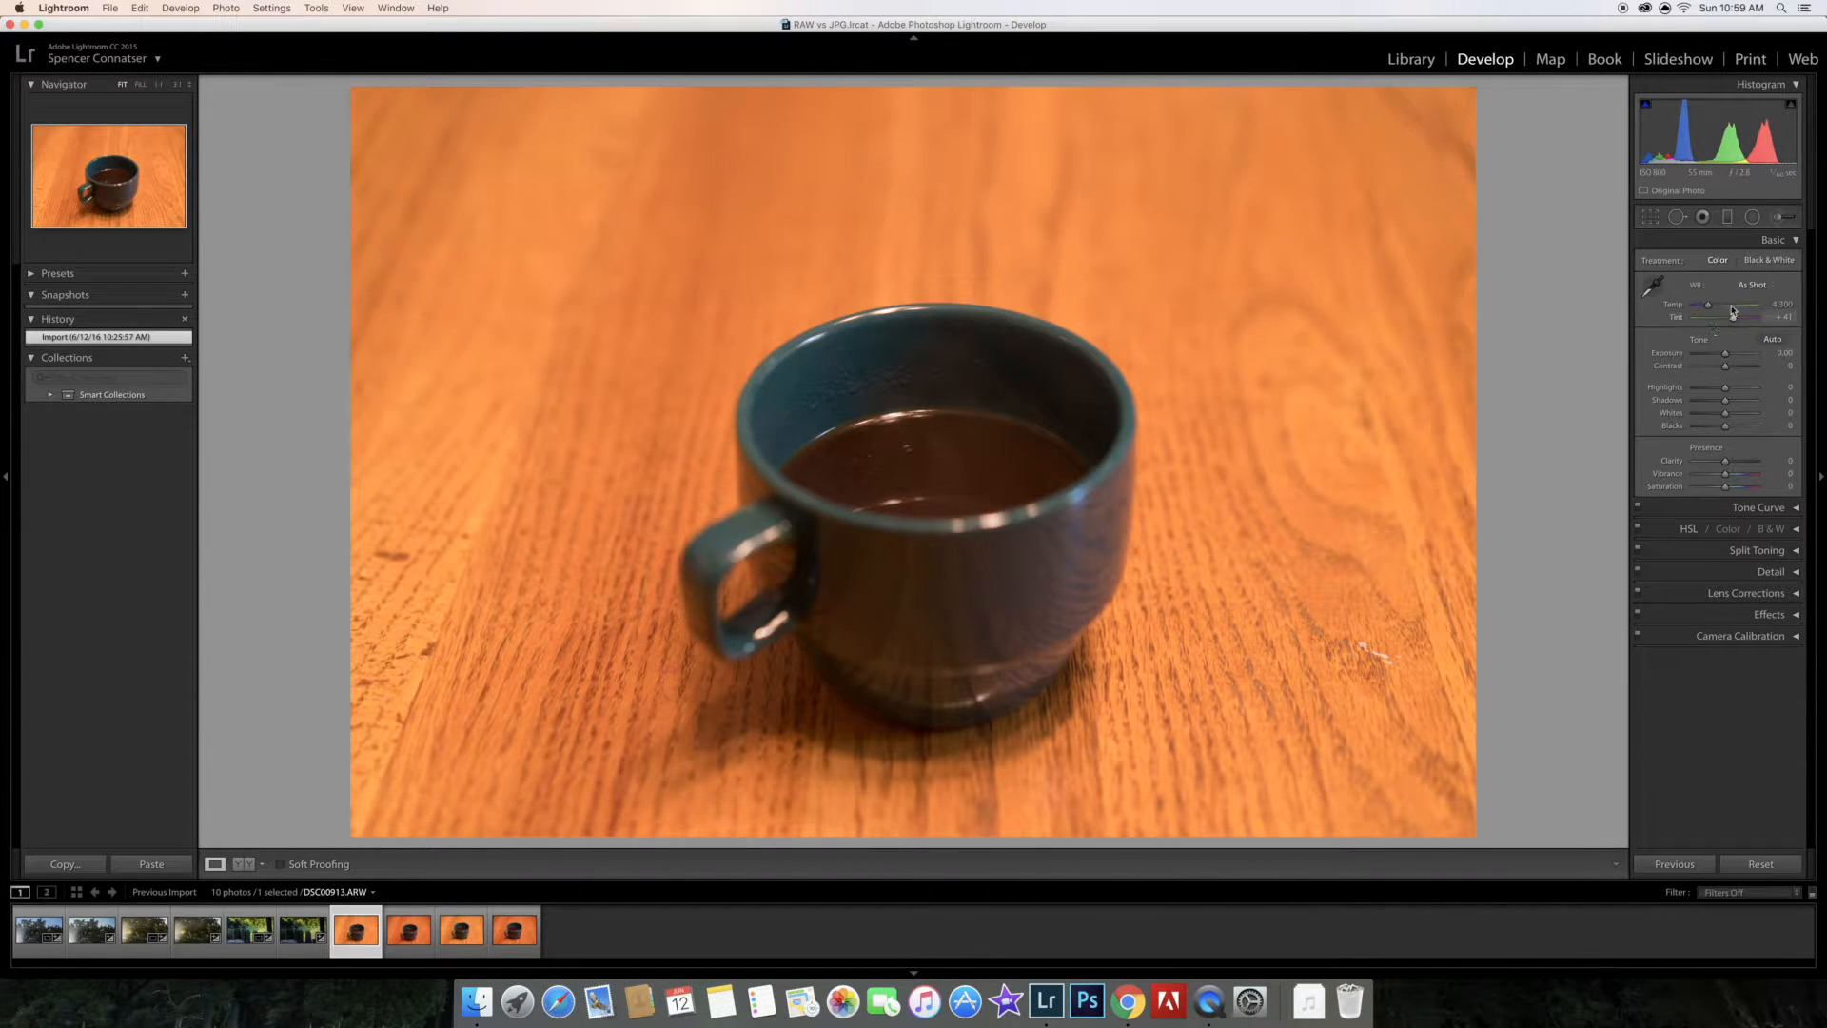
Edit DSC00913.ARW with Auto white balance, Exposure +0.40, Highlights +59, Shadows −17, Blacks −33 and Clarity +15
click(1752, 284)
click(1751, 293)
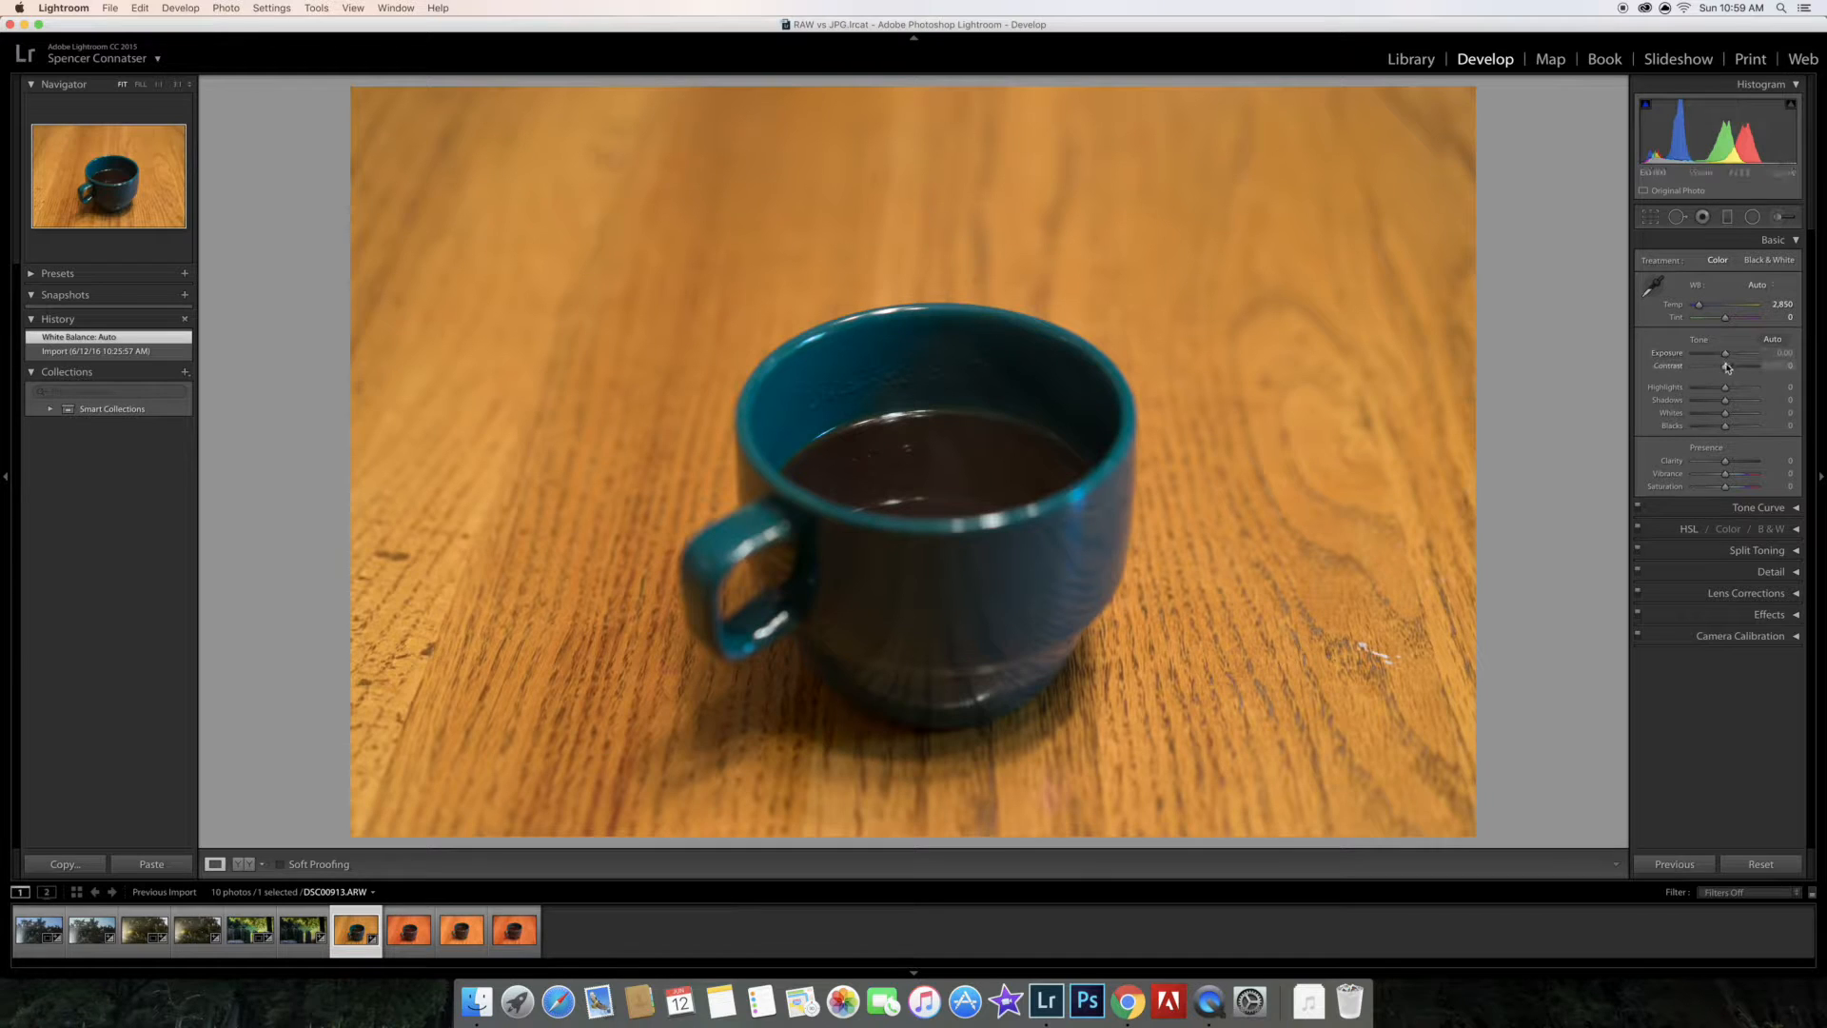
drag(1727, 355, 1731, 359)
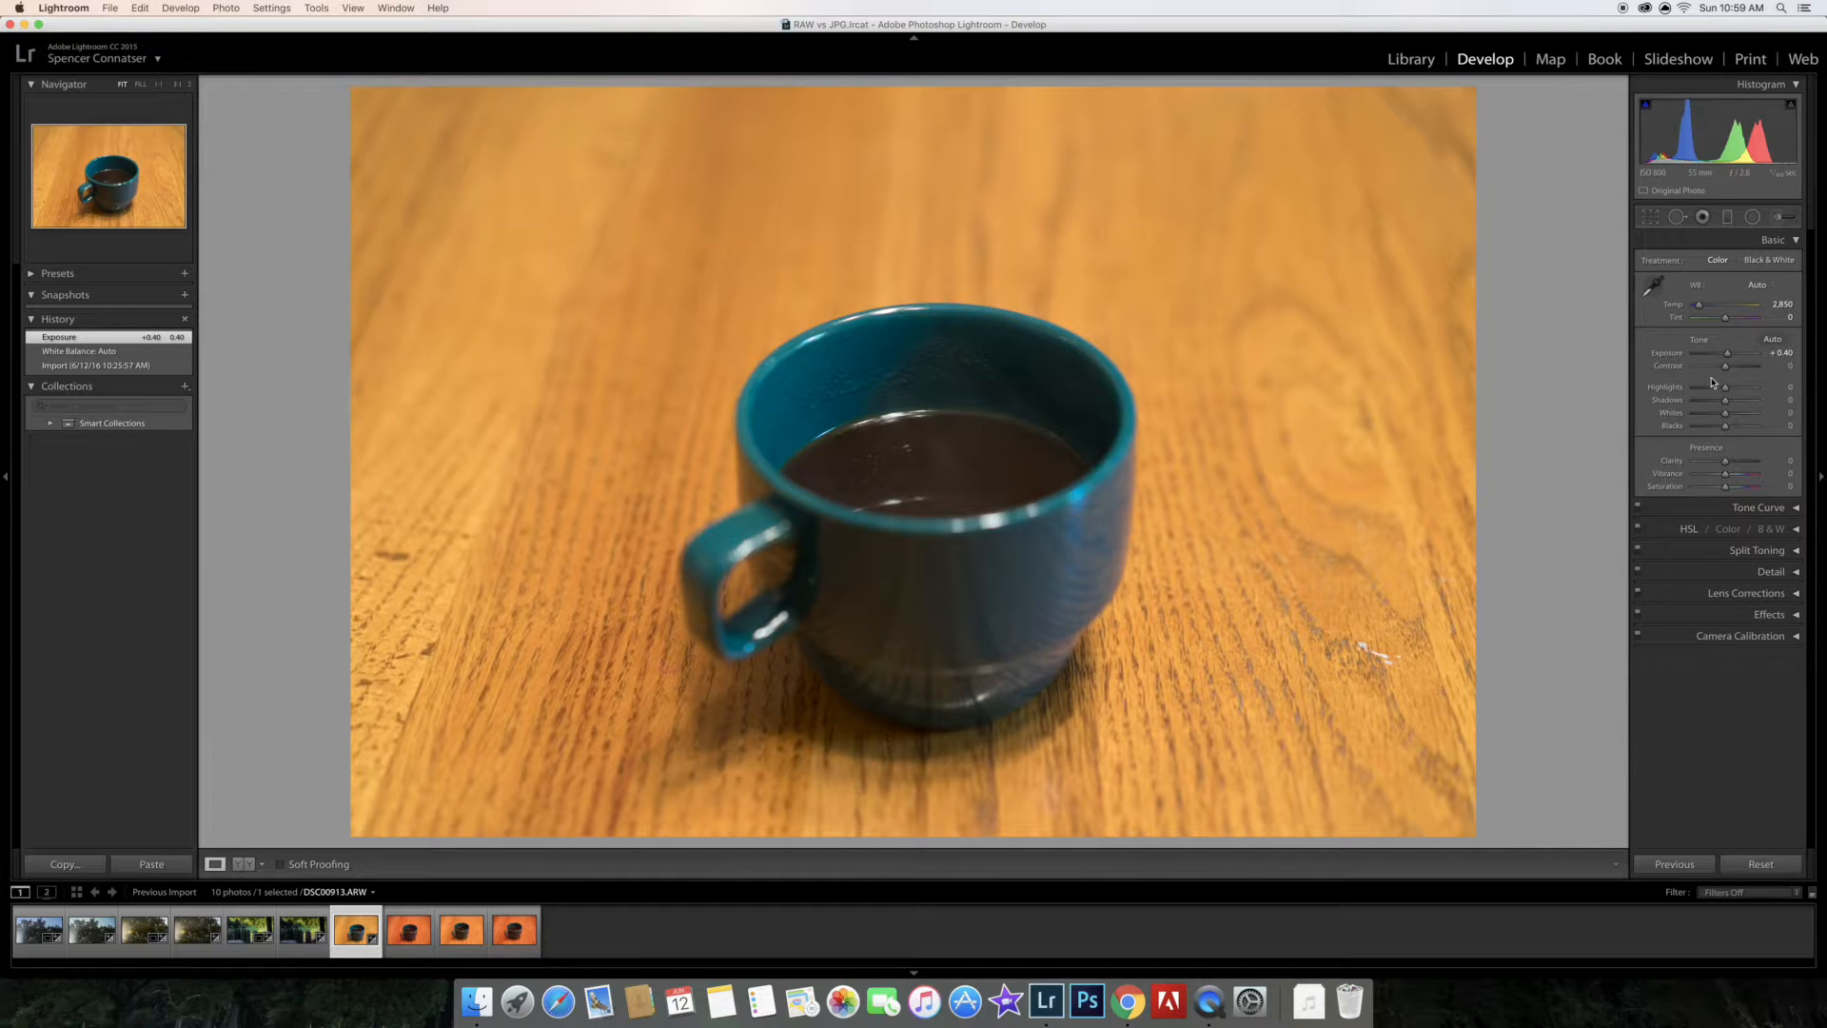
drag(1725, 387, 1729, 464)
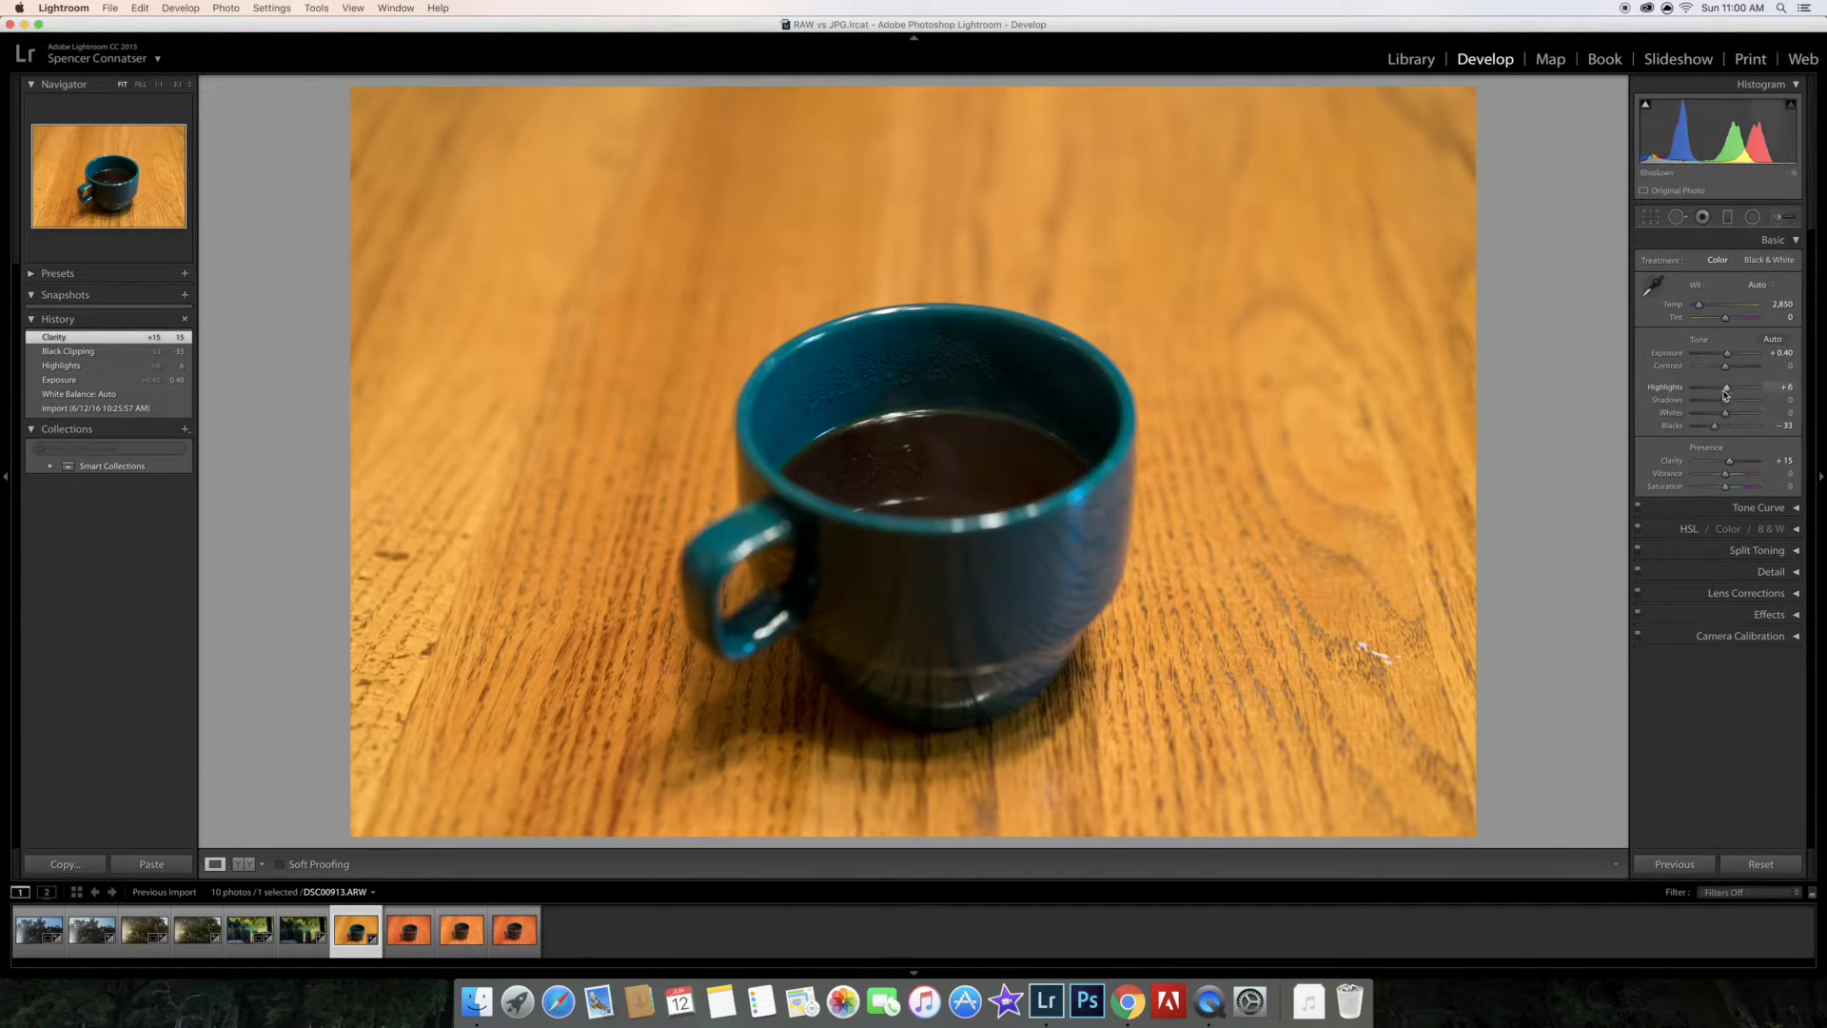
mouse_move(1730, 389)
mouse_down()
mouse_move(1750, 389)
mouse_move(1720, 410)
mouse_up()
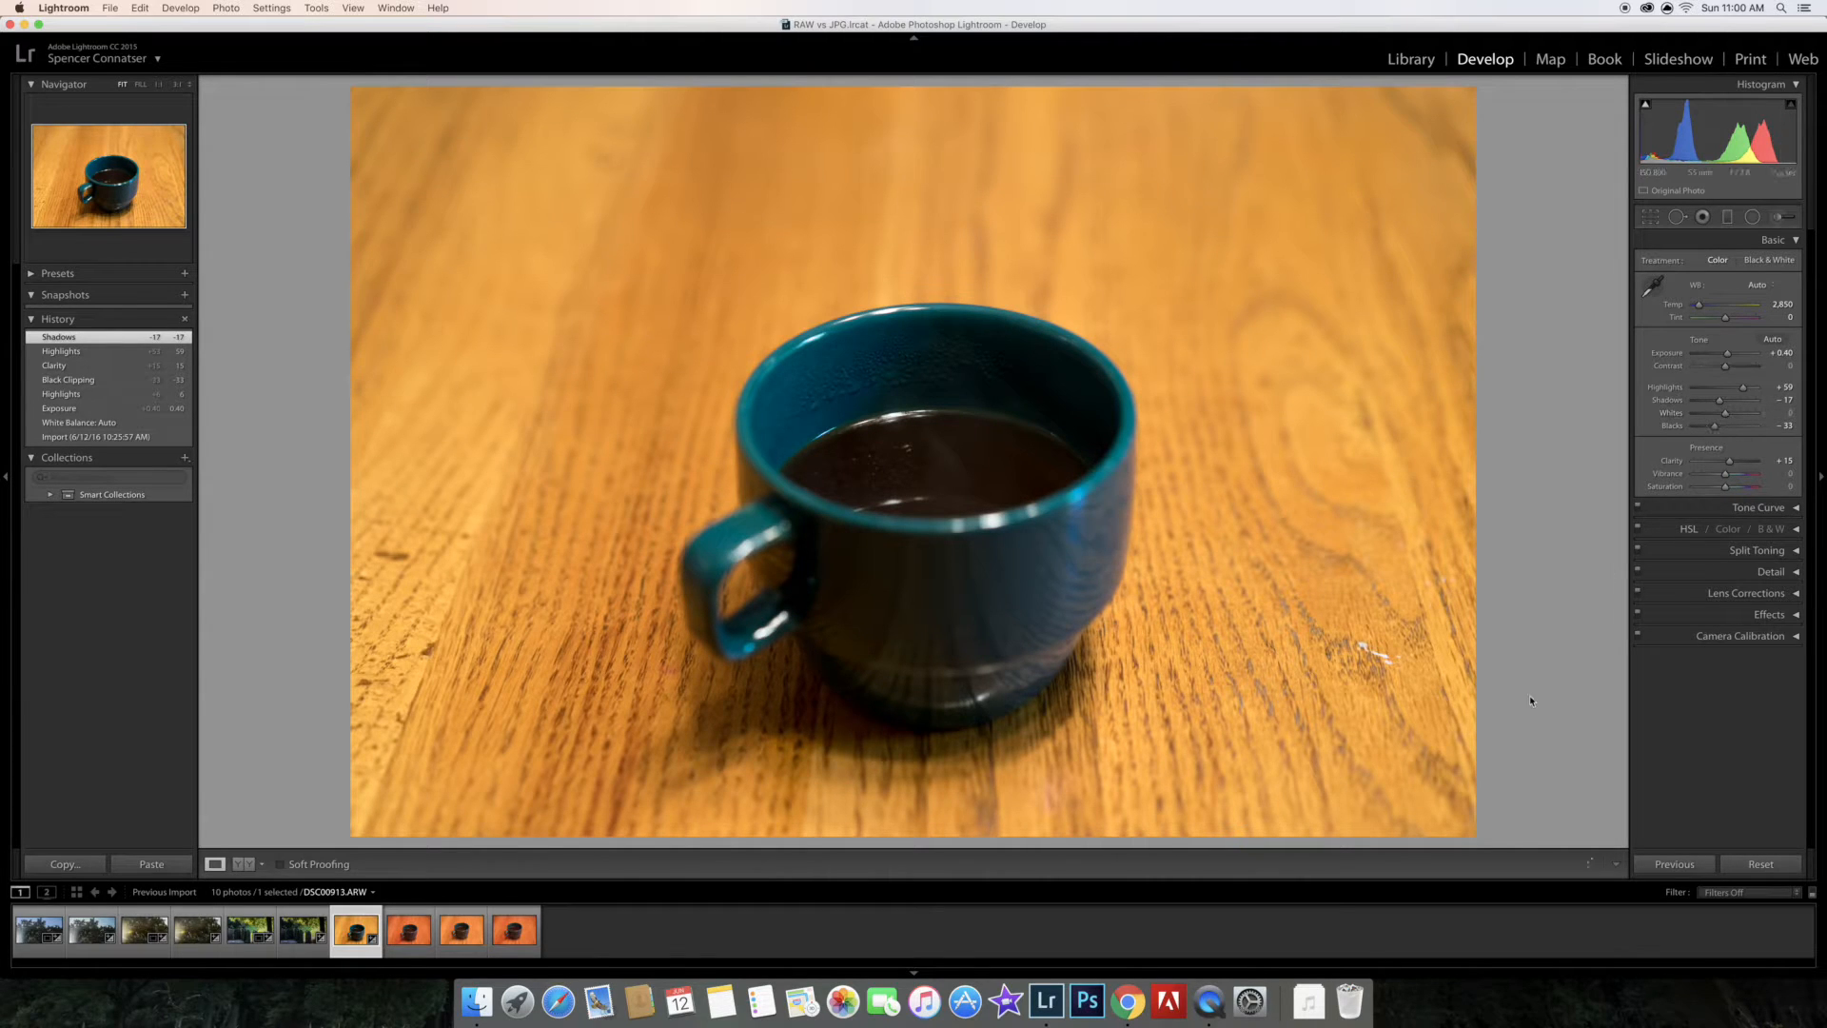
Synchronize the develop settings from DSC00913.ARW to DSC00913.JPG and compare the colors of the two versions
super+click(411, 938)
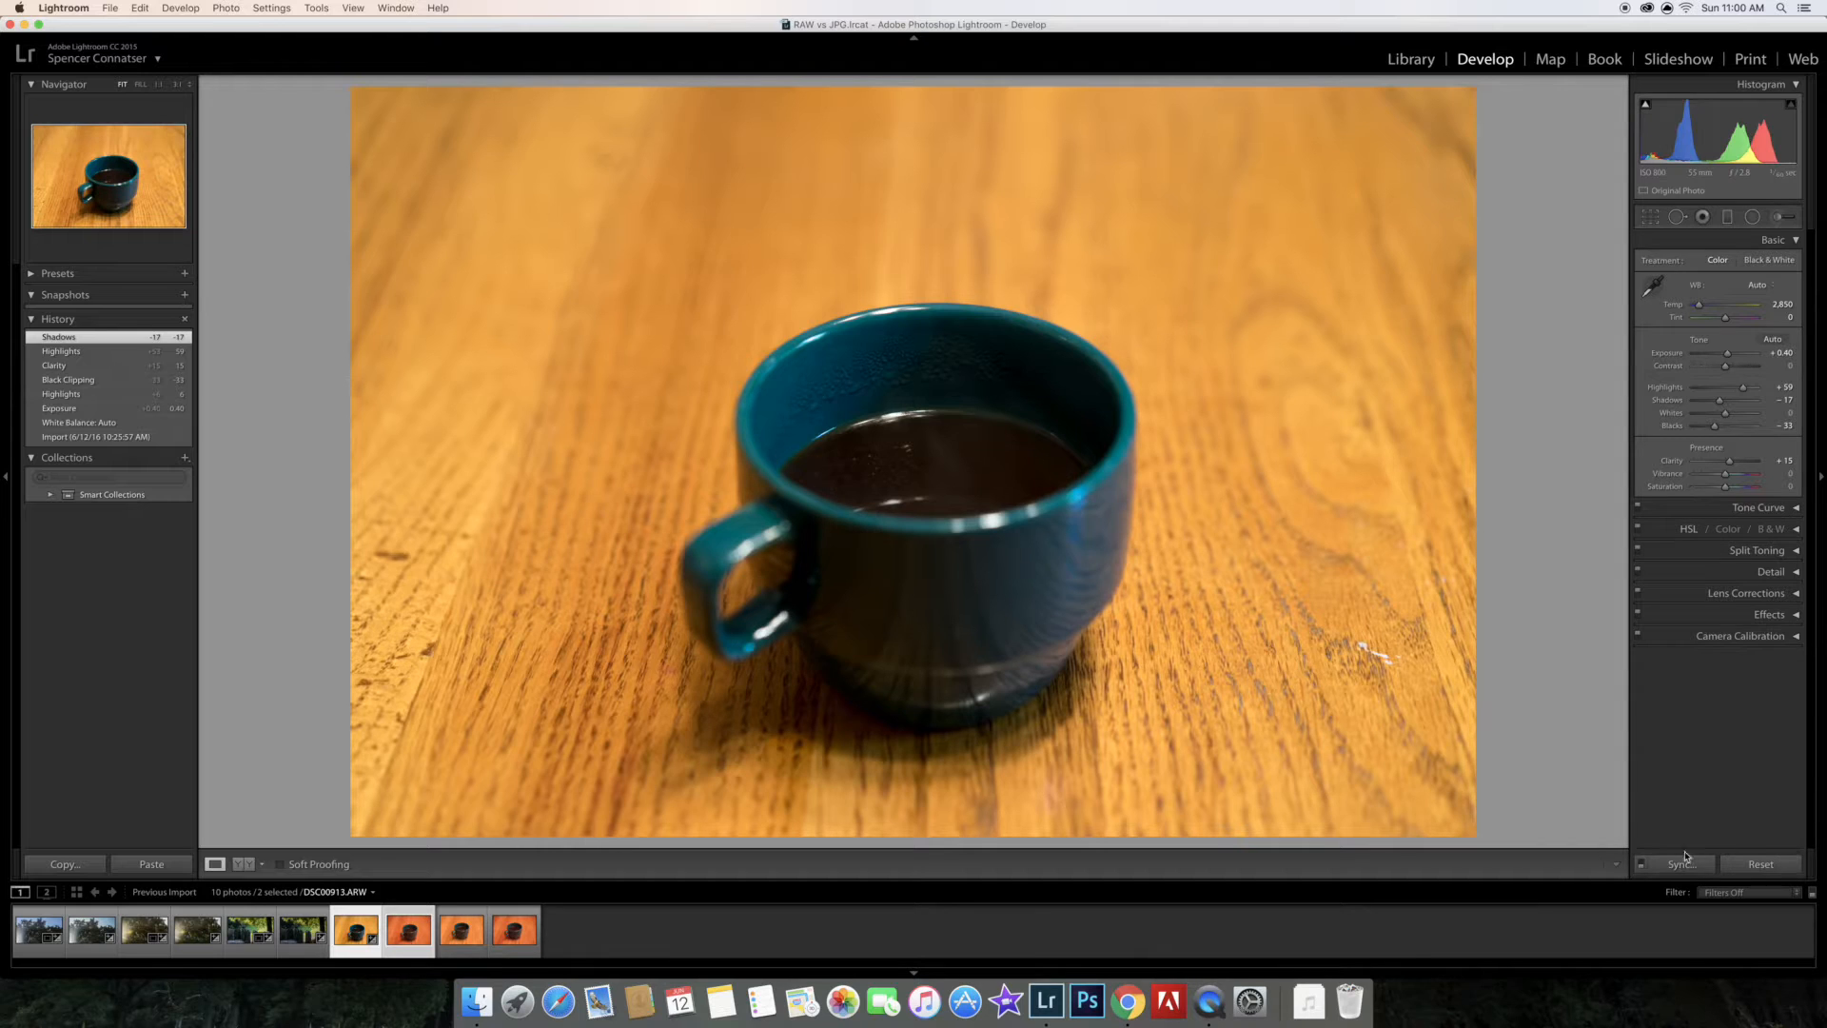
click(1683, 864)
click(1135, 343)
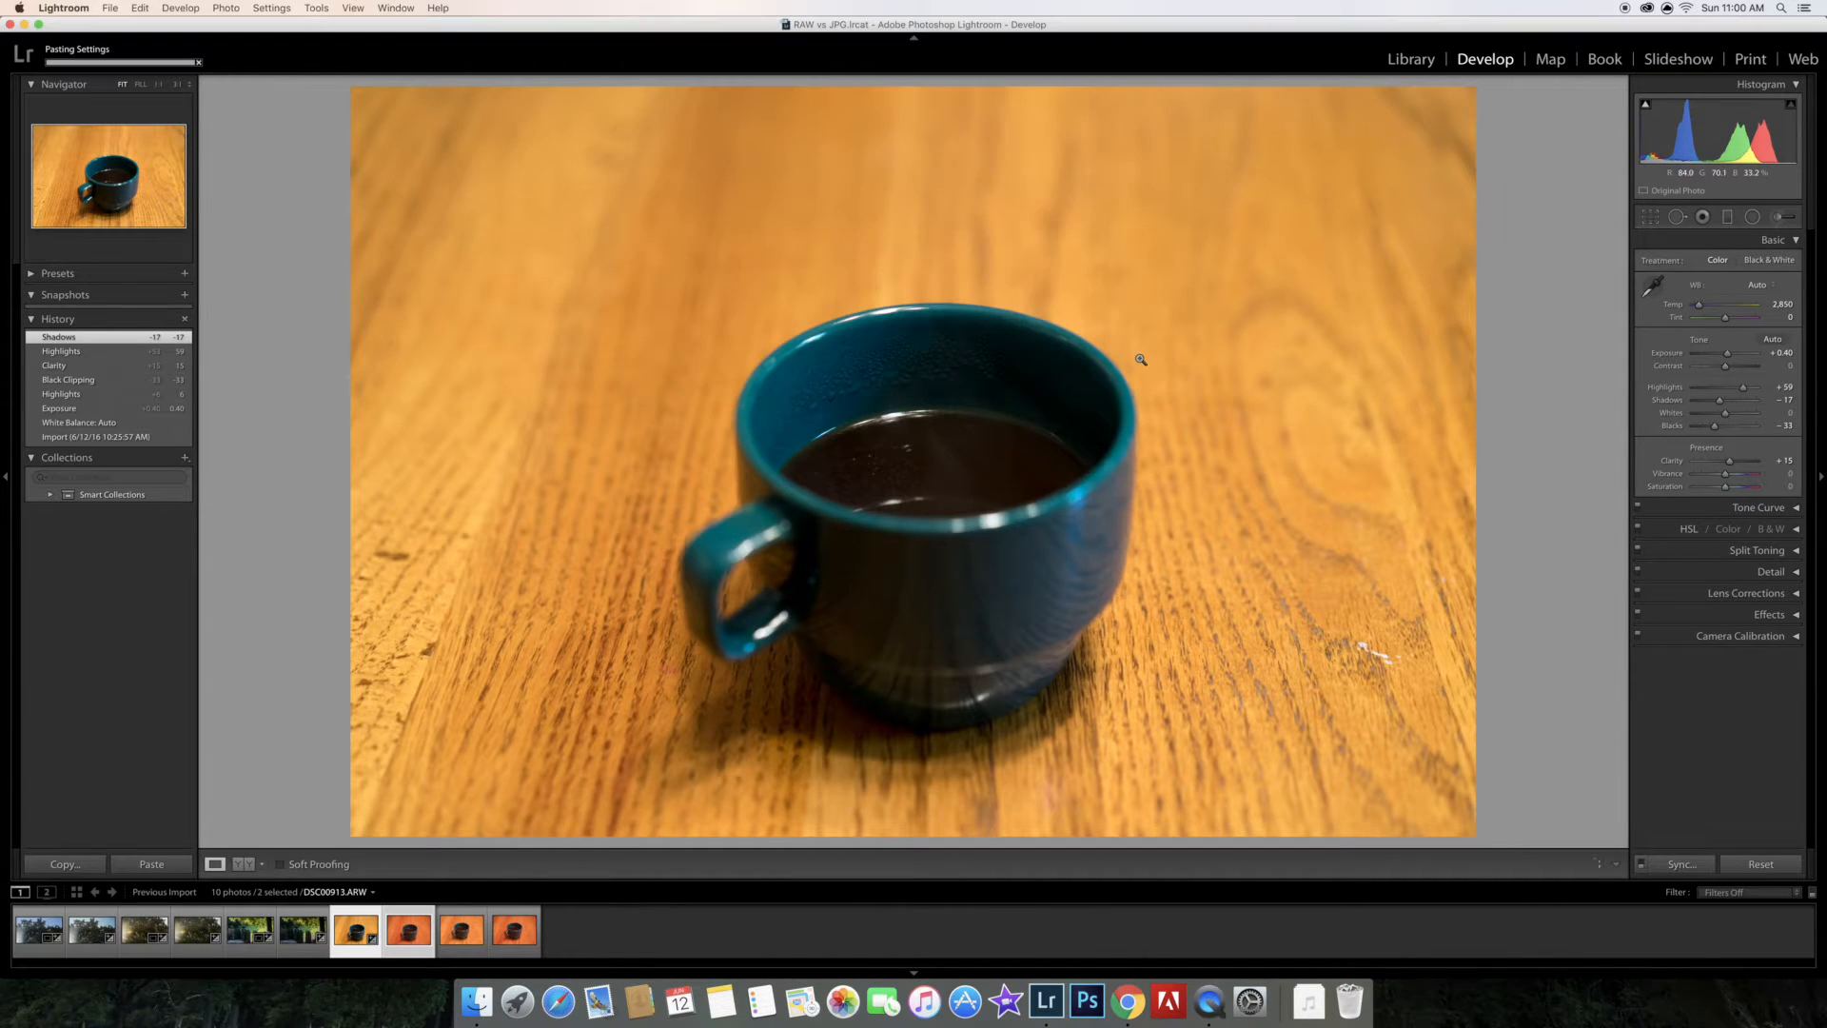
click(364, 953)
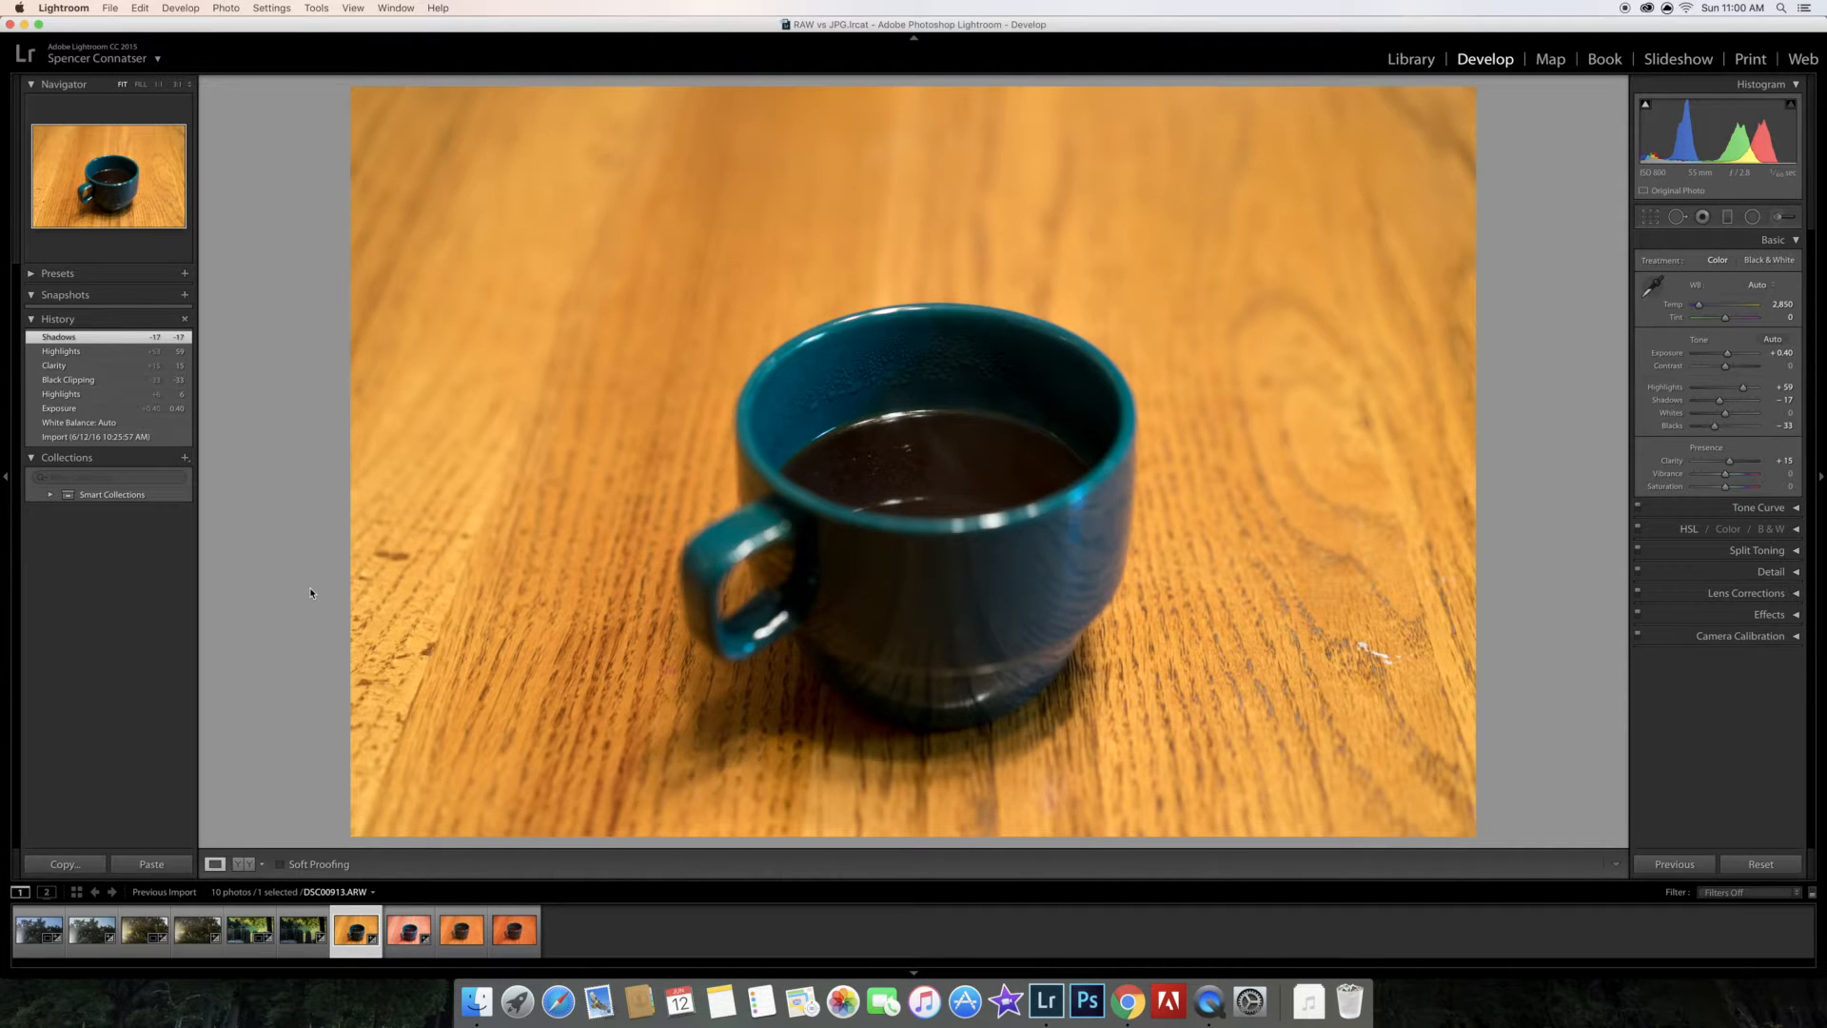
key(Right)
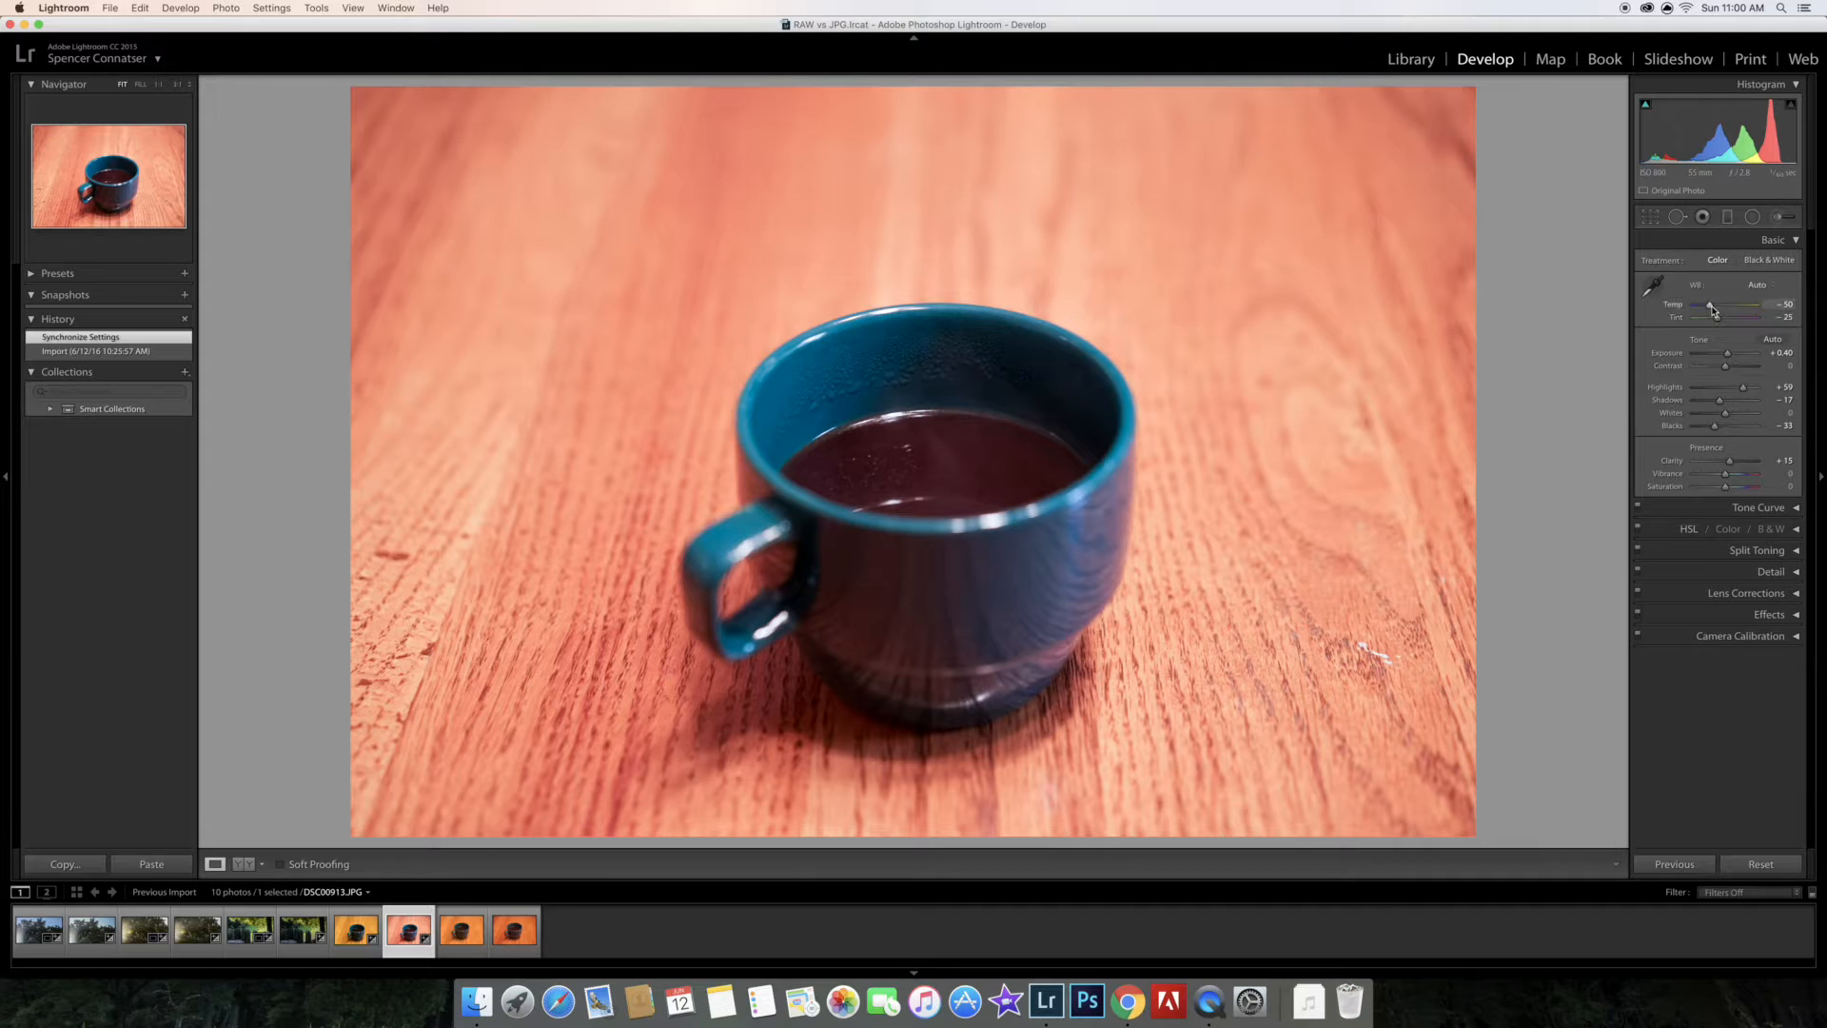
Try correcting DSC00913.JPG's white balance with temperature and tint shifts and the Auto preset, and return it to As Shot
drag(1713, 309, 1716, 310)
click(1747, 284)
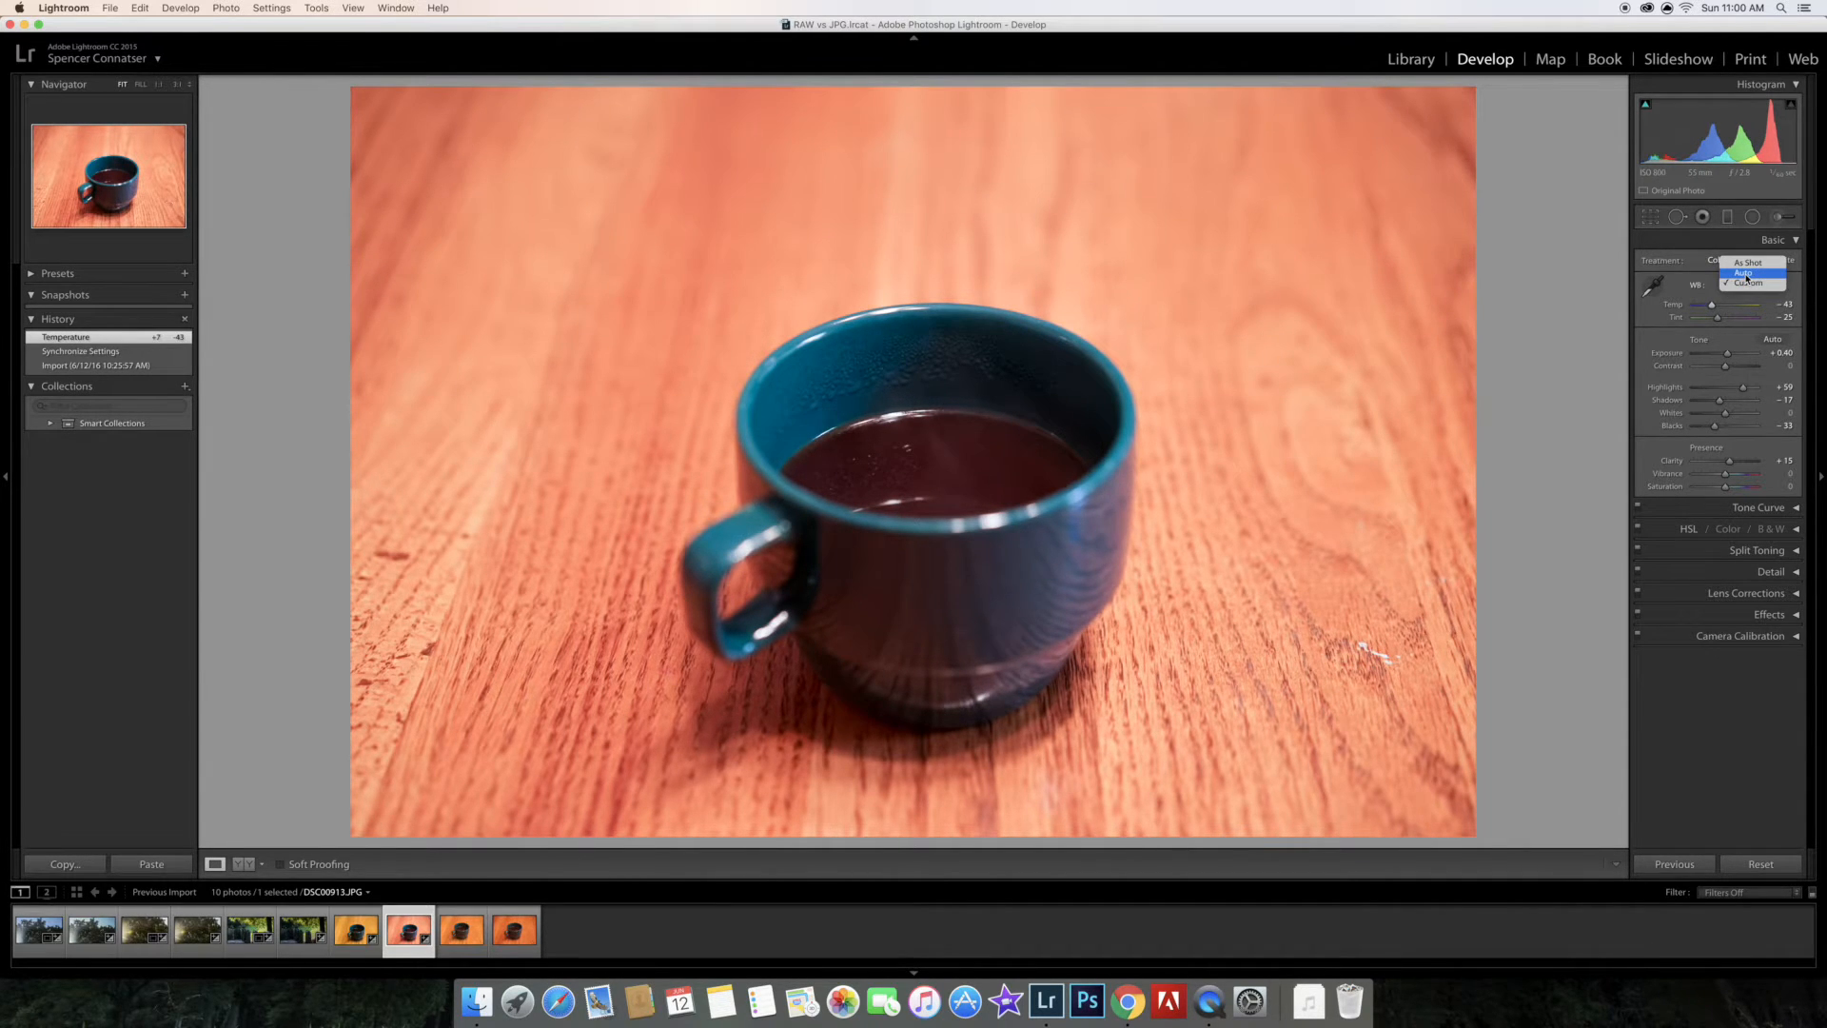
click(1746, 274)
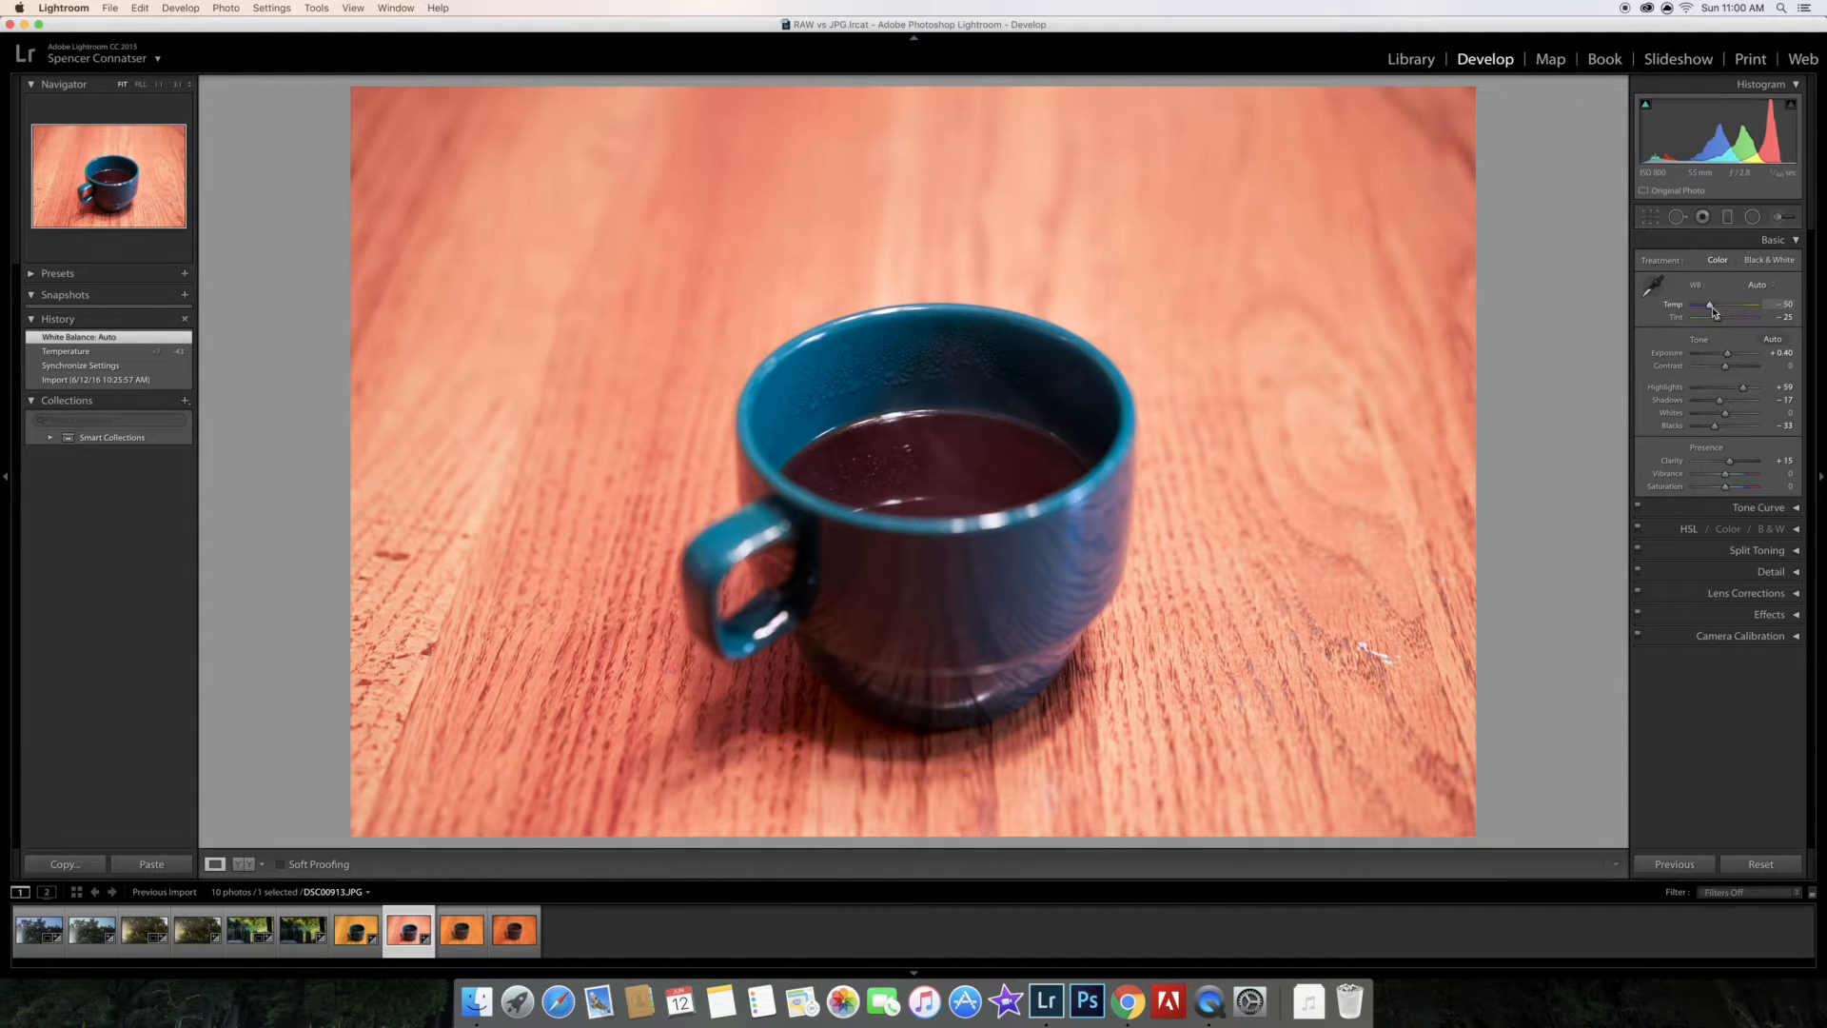
drag(1714, 316, 1718, 317)
drag(1713, 308, 1715, 309)
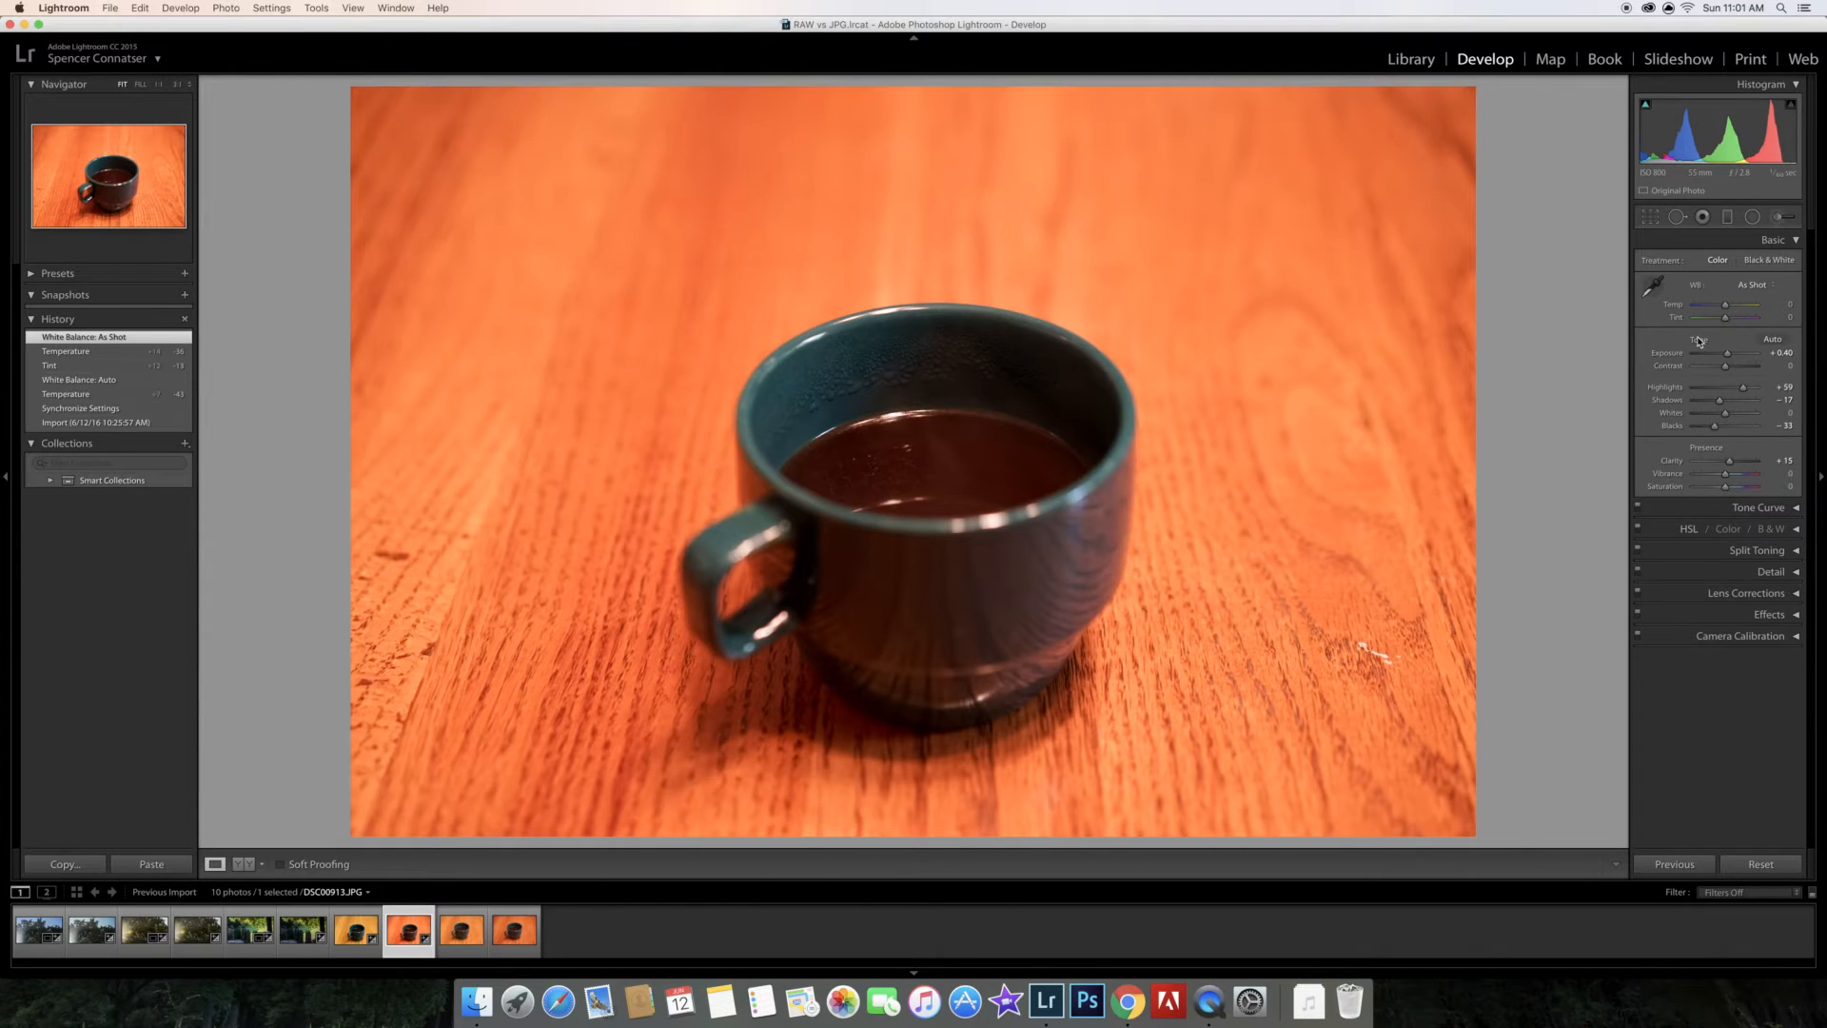
Set the white balance of DSC00913.JPG to temperature −40 and tint −77 to approximate the RAW version's colors
drag(1726, 319, 1694, 324)
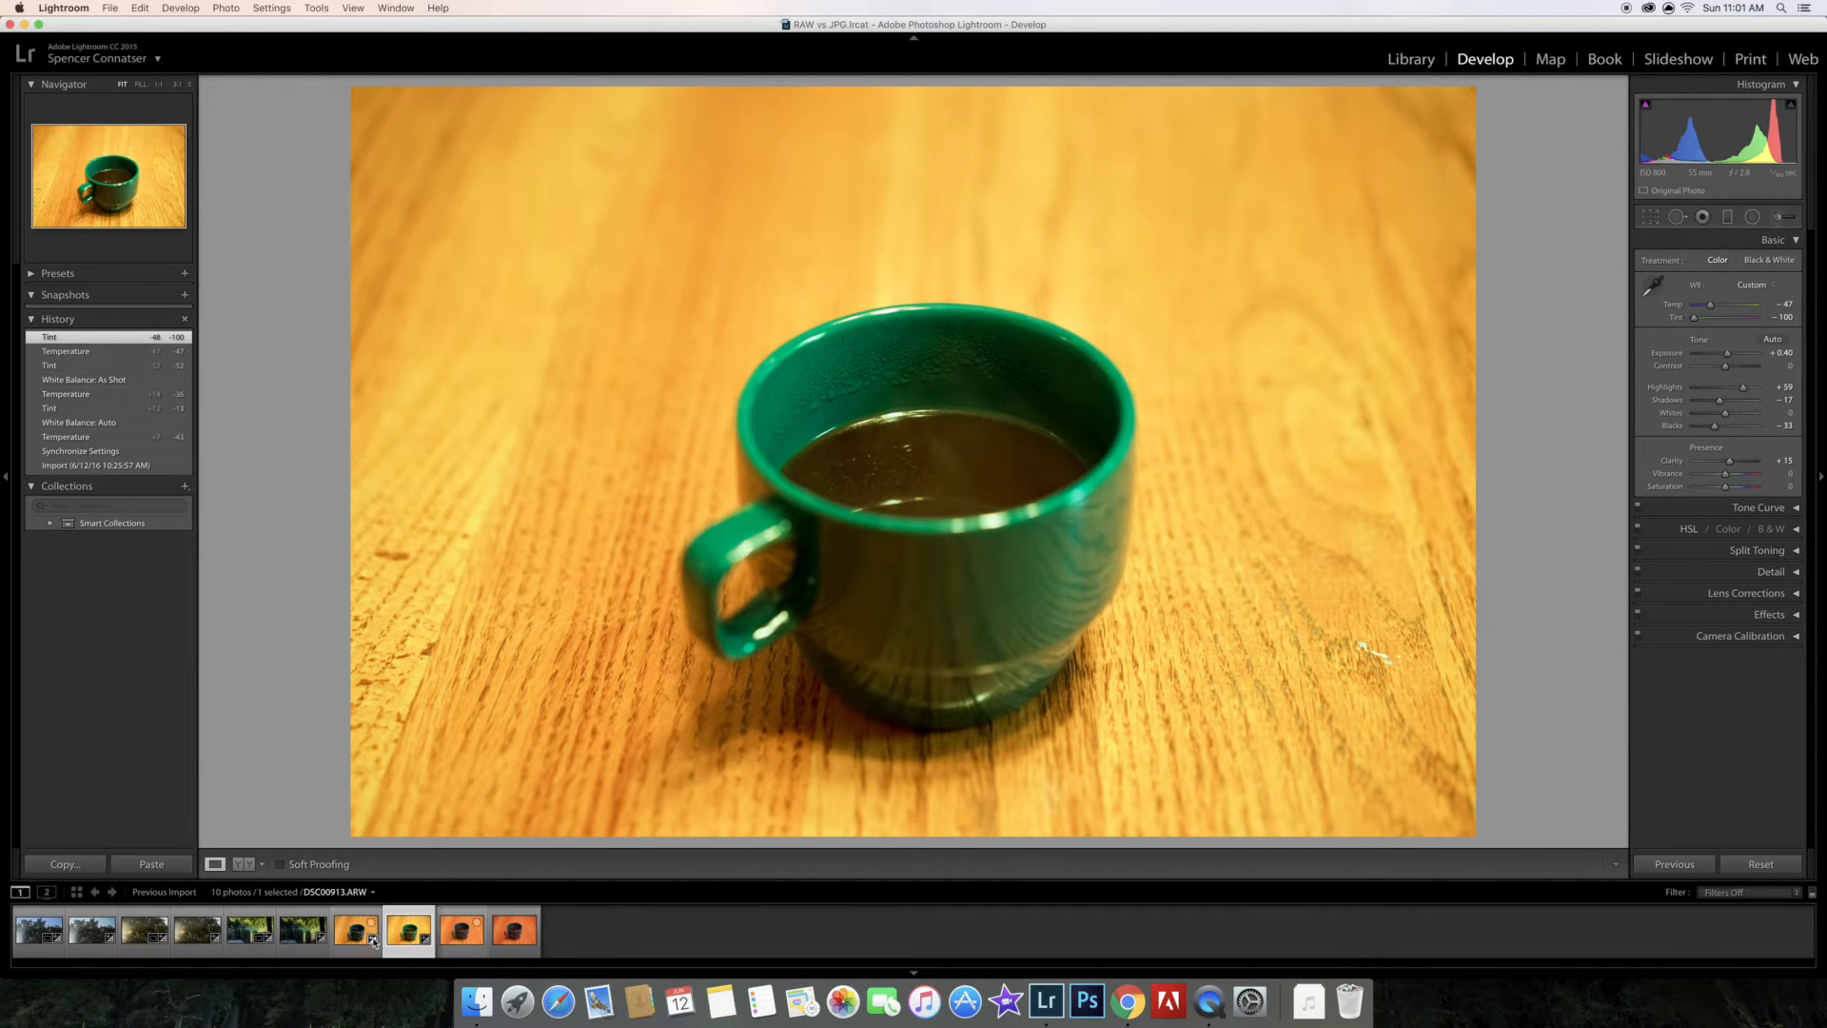
drag(1705, 321, 1711, 315)
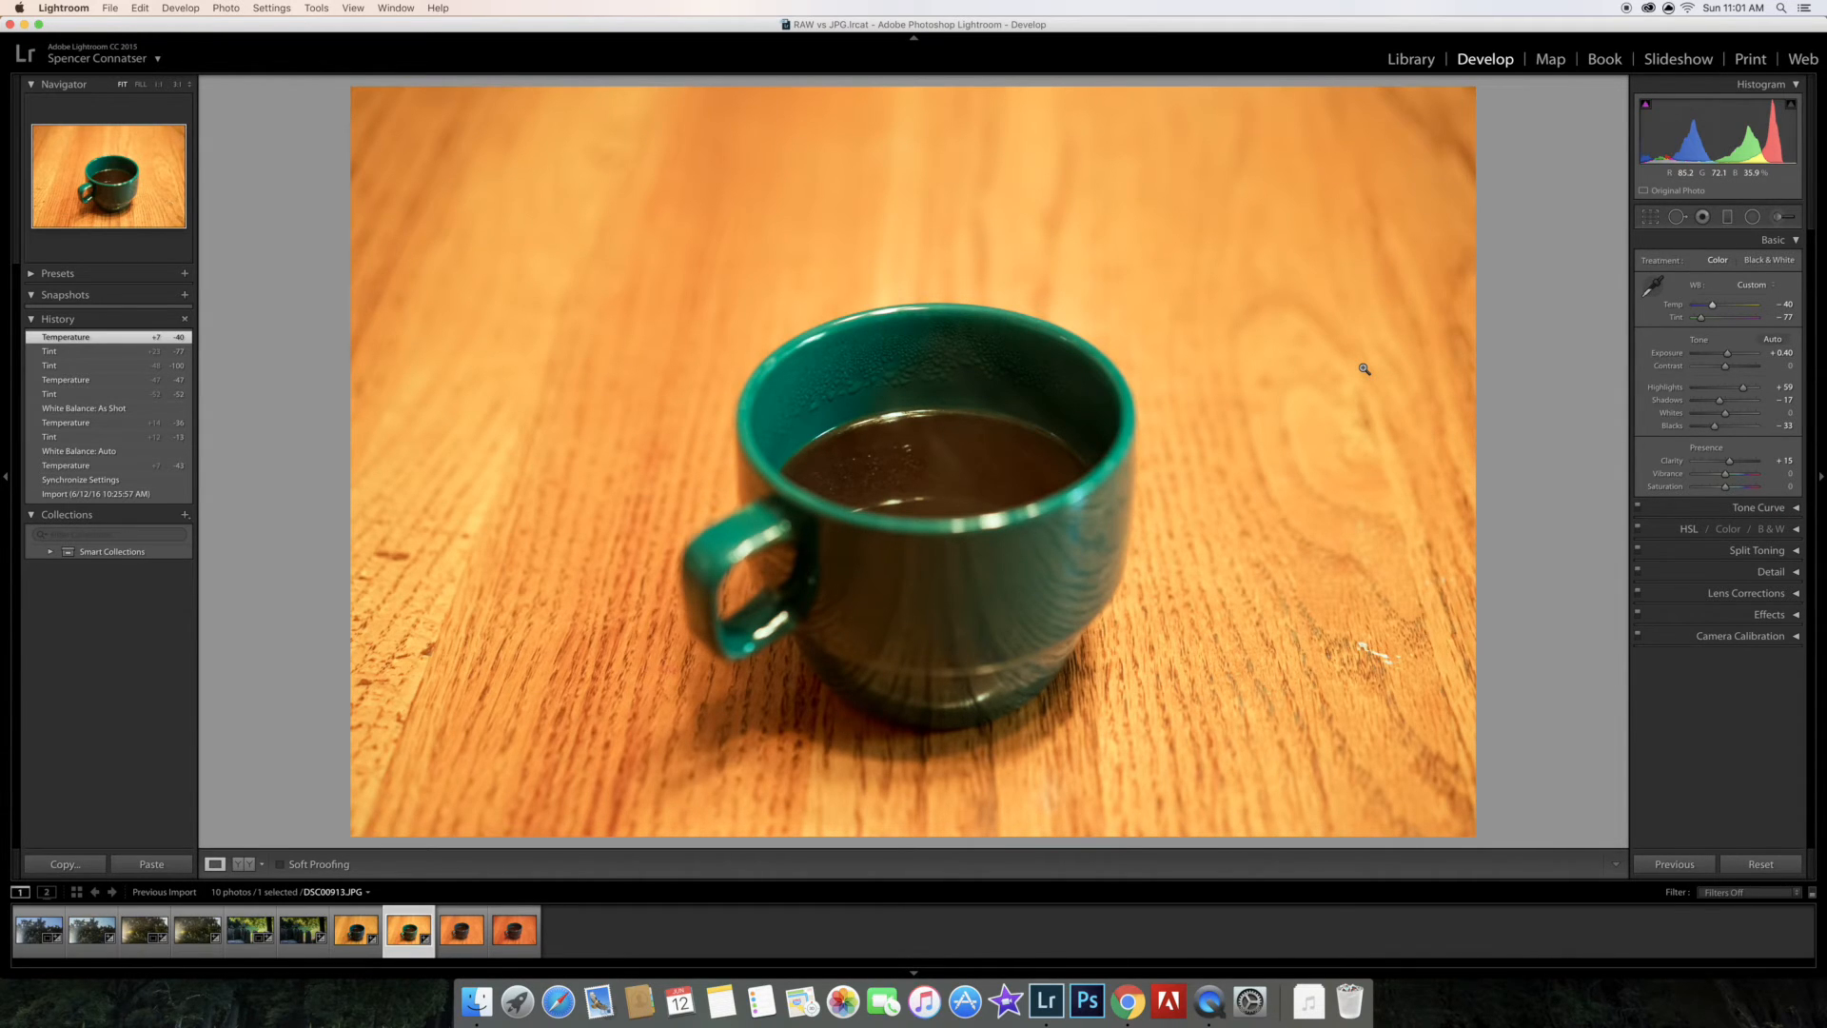
Revisit DSC00912.ARW and DSC00912.JPG to compare the detail in the dark fence boards
click(266, 955)
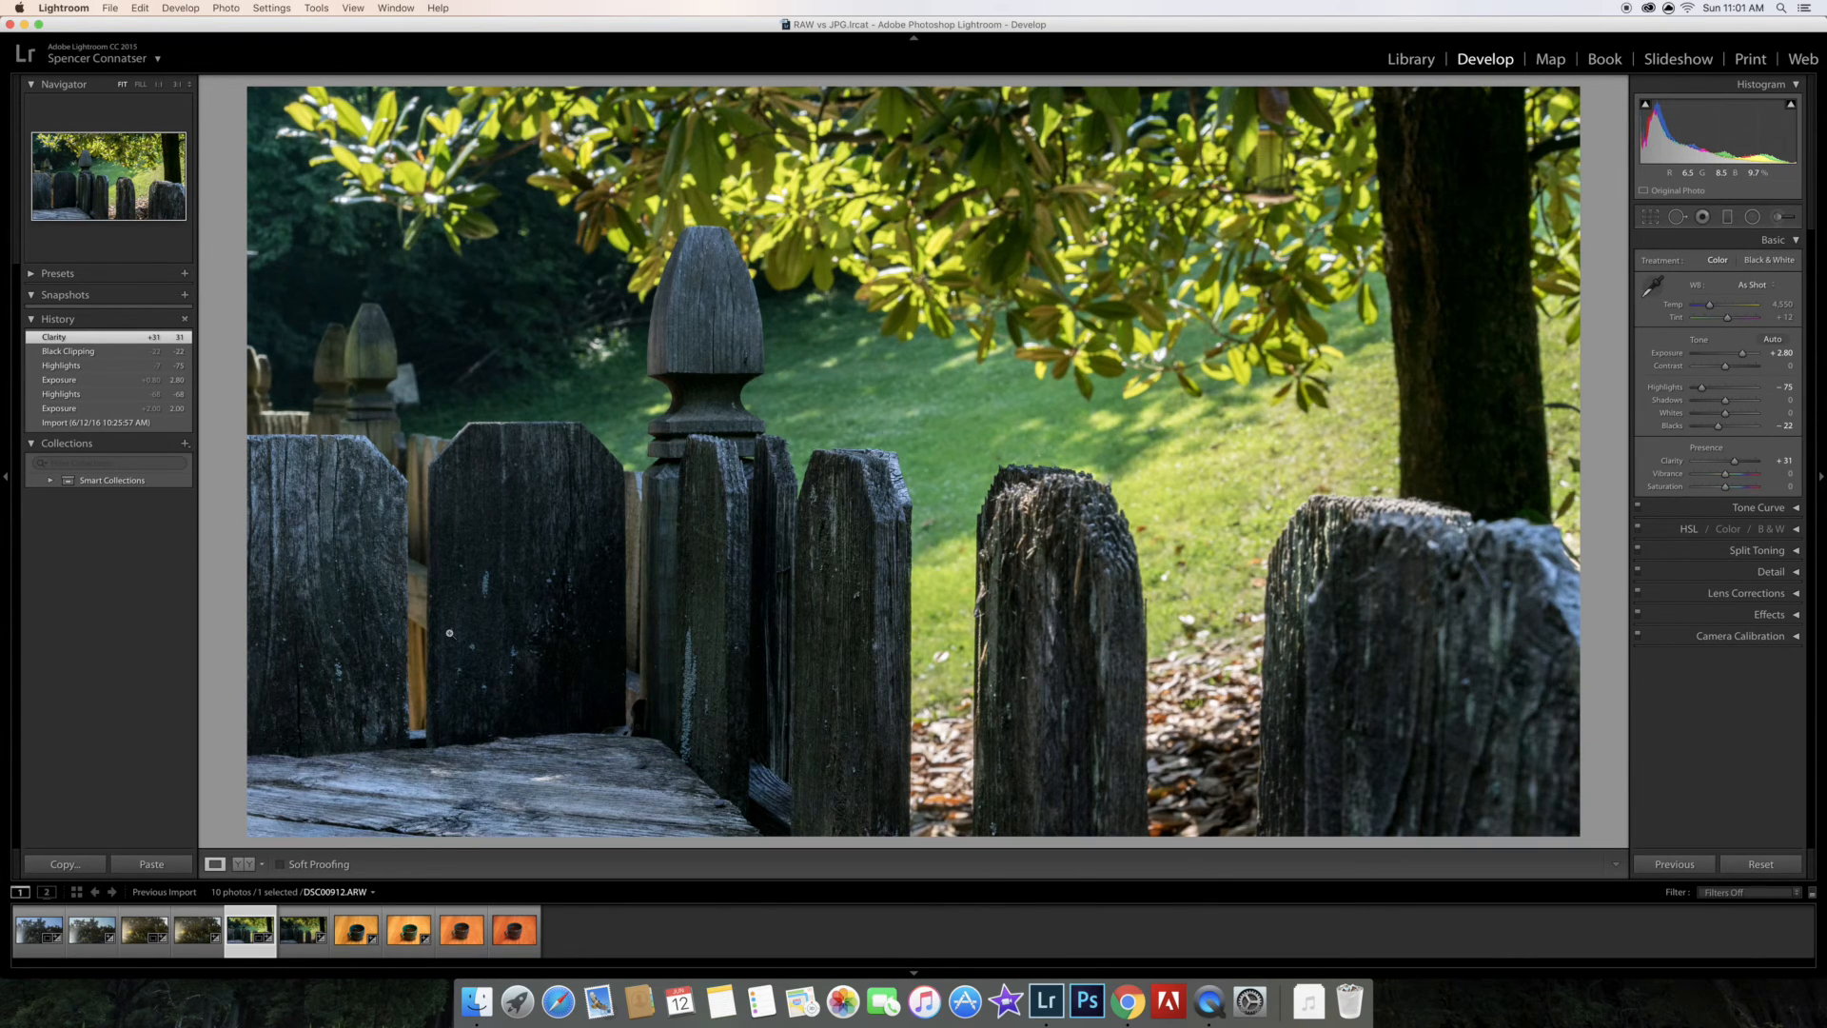
key(Right)
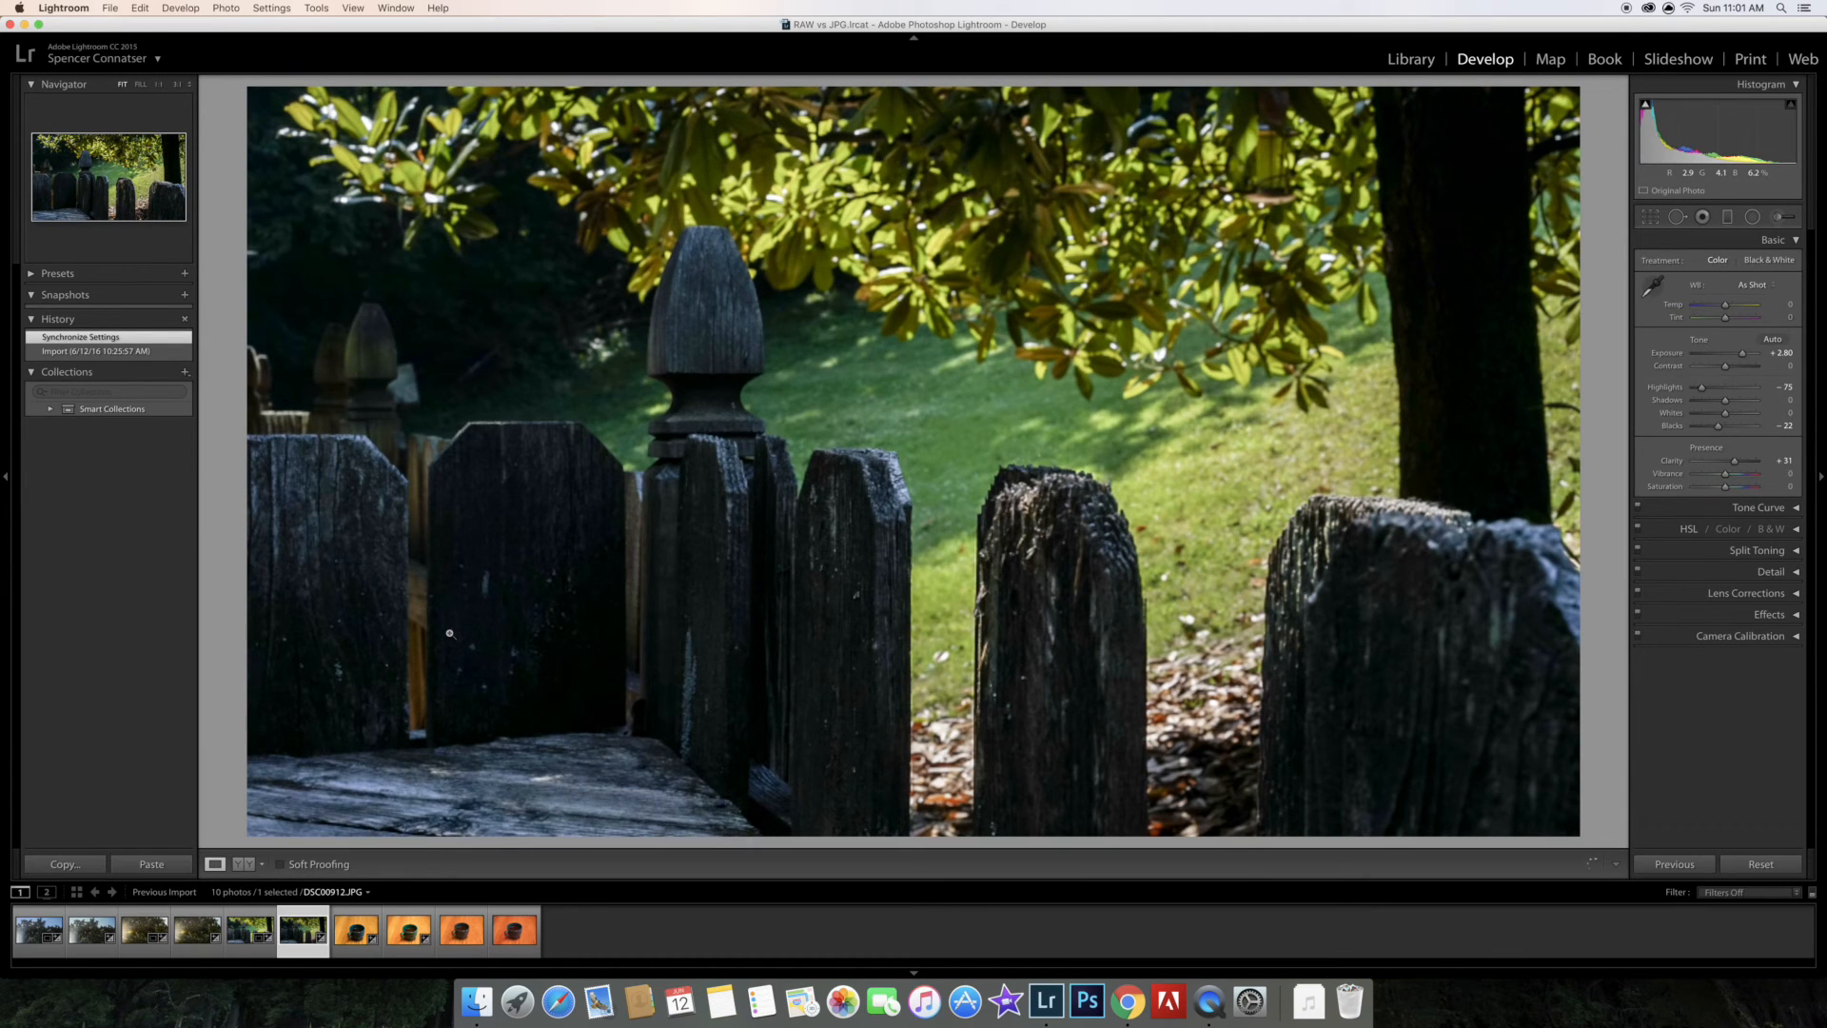